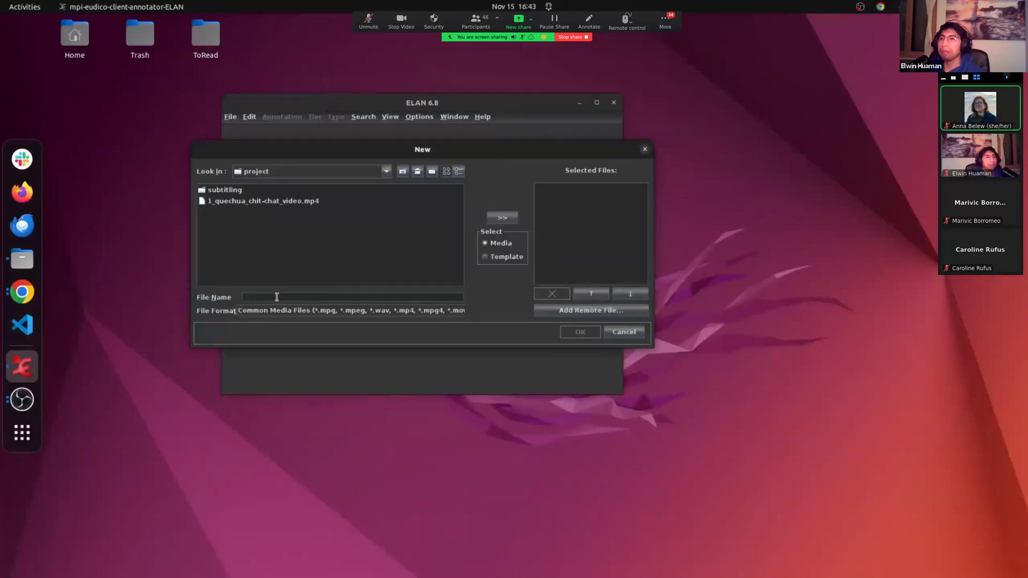
Create a new annotation document from 1_quechua_chit-chat_video.mp4 and enlarge the window and its video view.
text(Quechua)
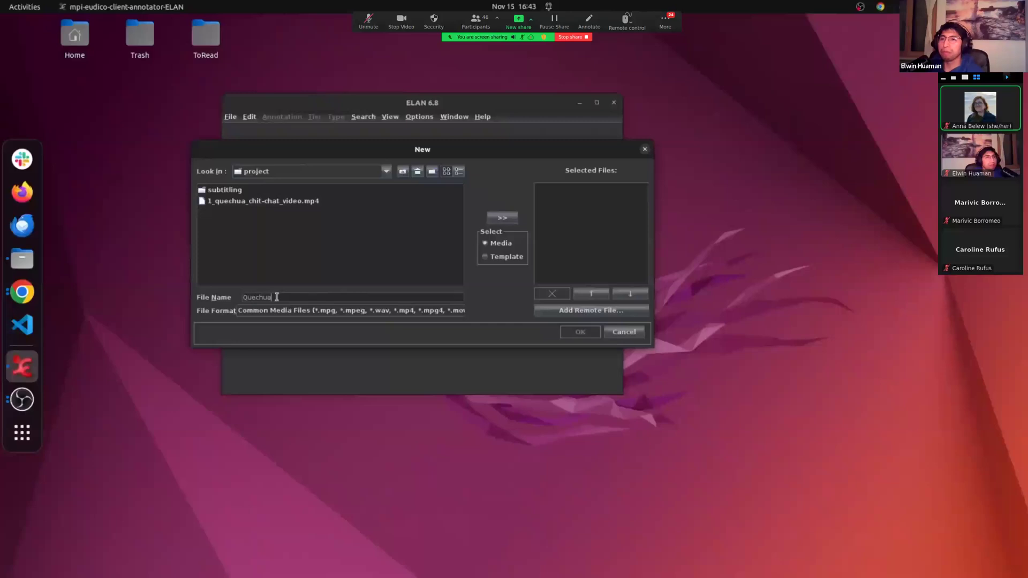
click(237, 205)
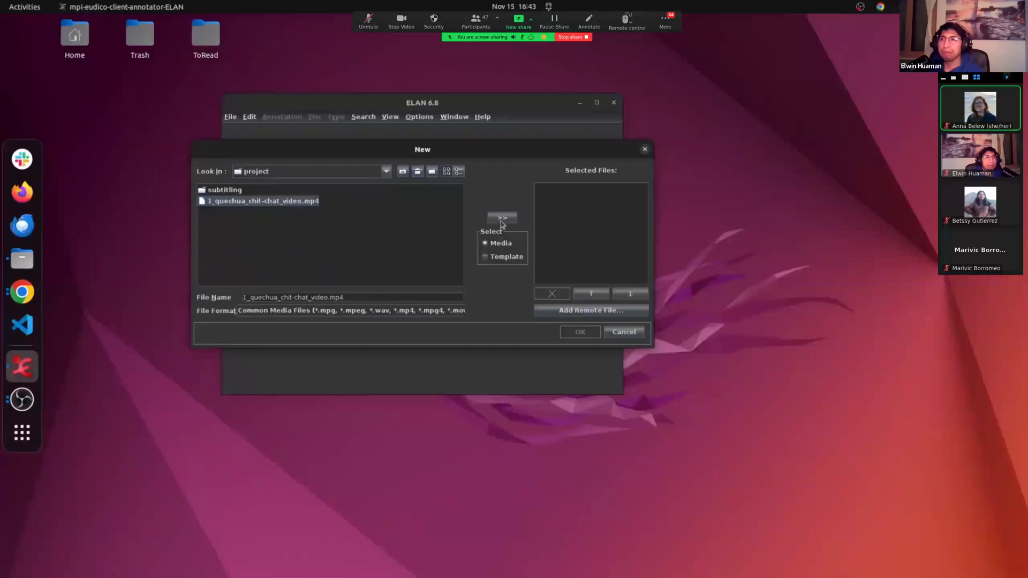
click(502, 219)
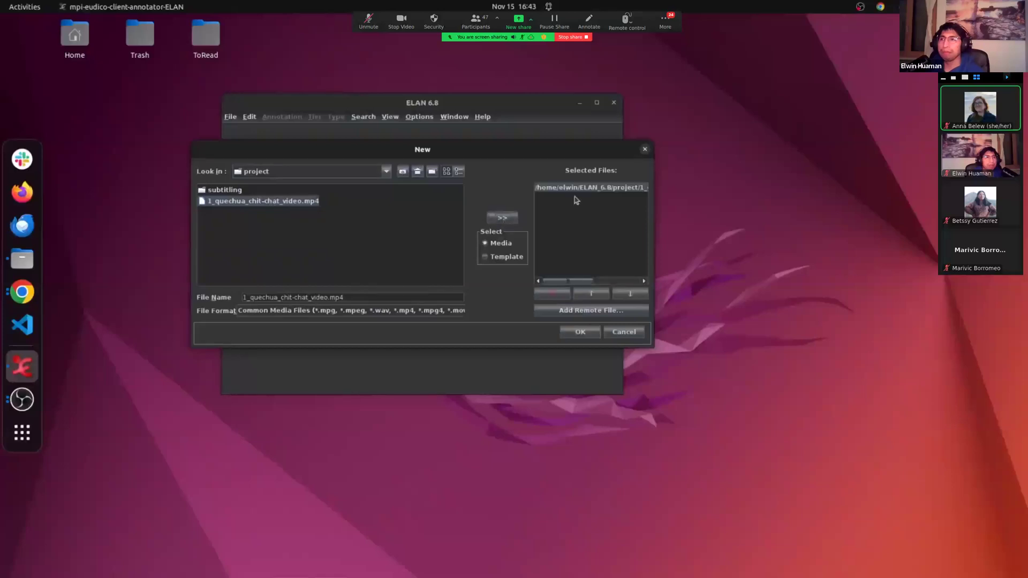
click(576, 335)
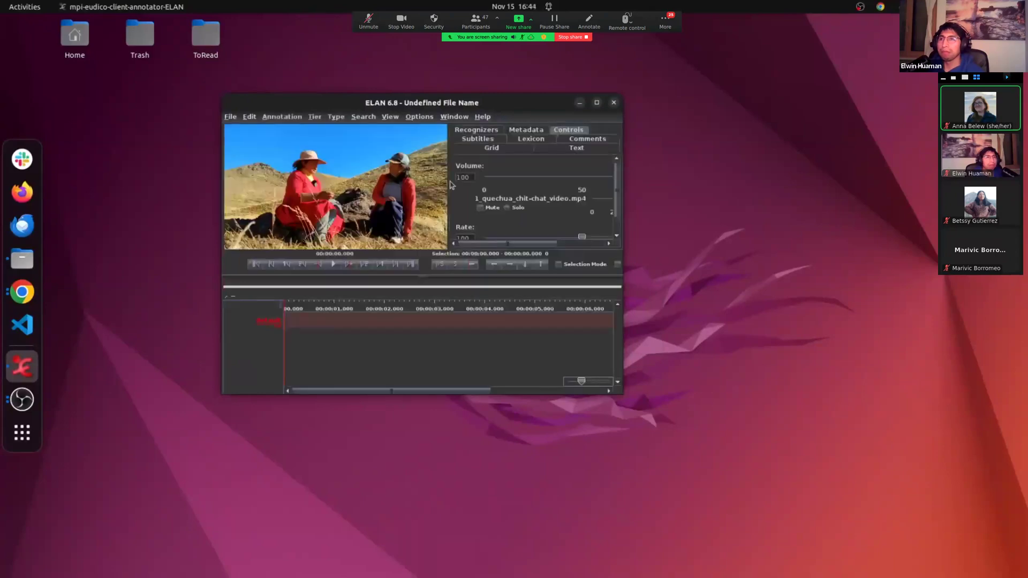
double_click(480, 102)
drag(503, 198, 503, 325)
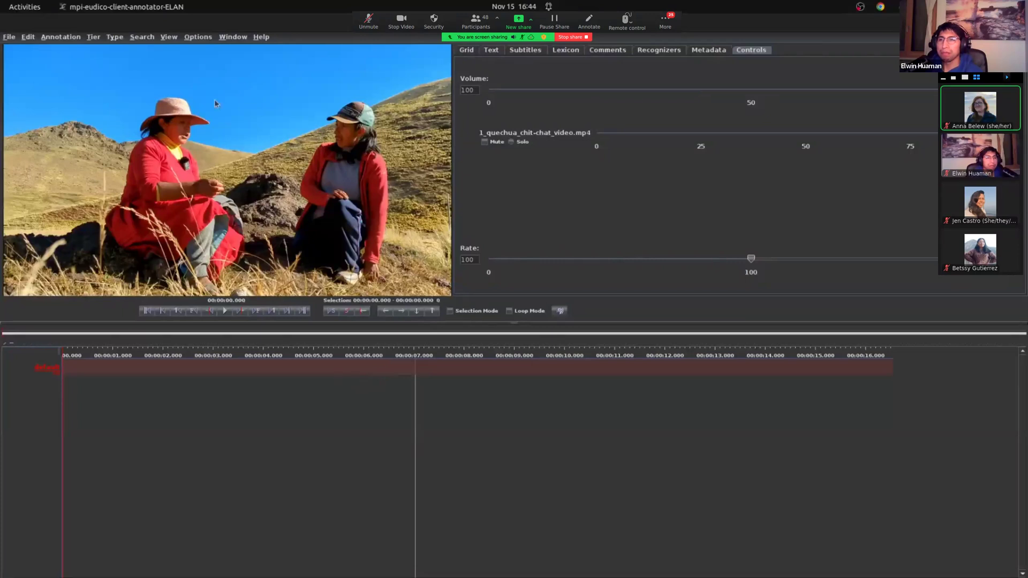
Switch the document to Segmentation Mode and set the playback rate to 50.
click(203, 38)
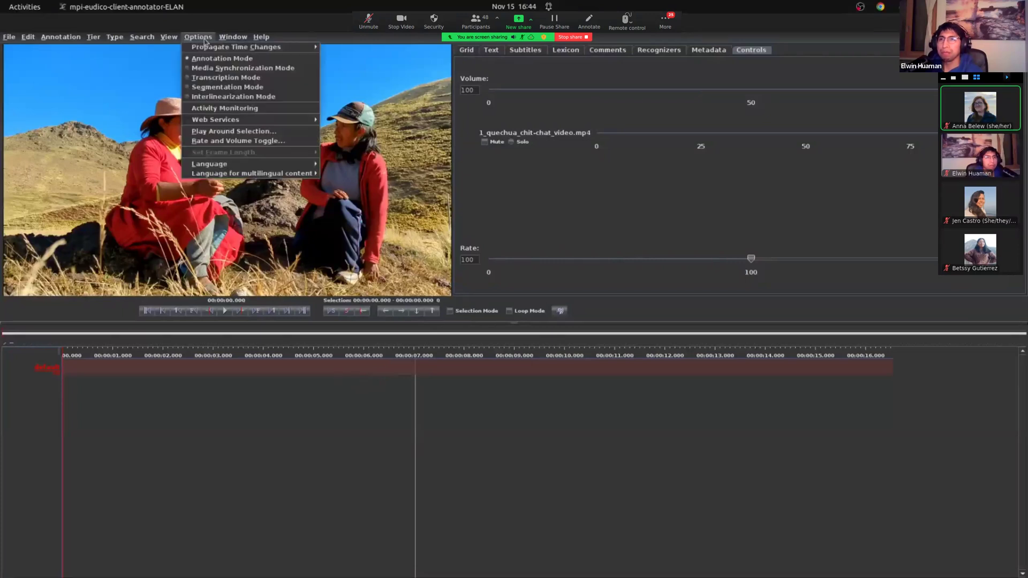
click(227, 87)
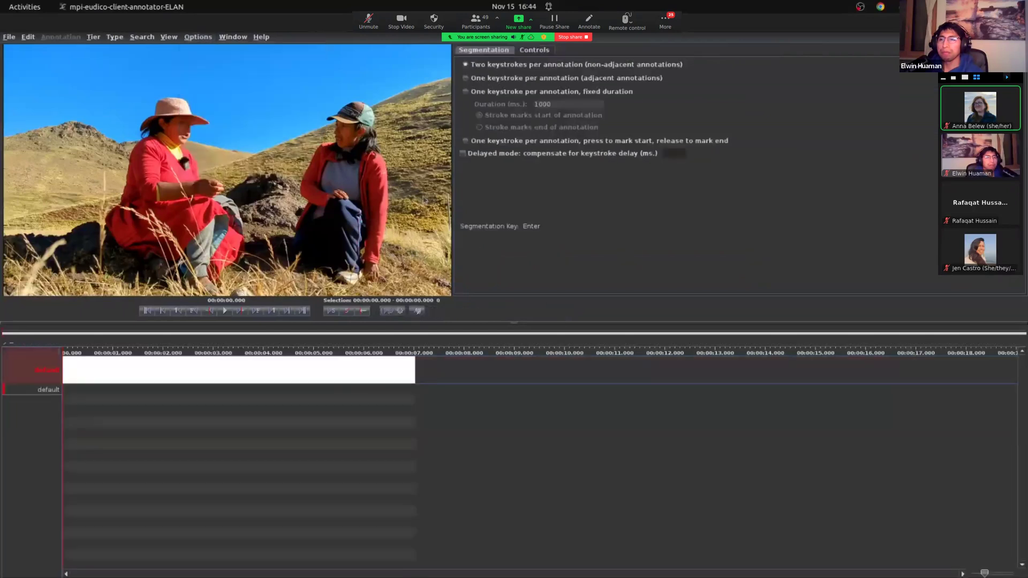
click(535, 51)
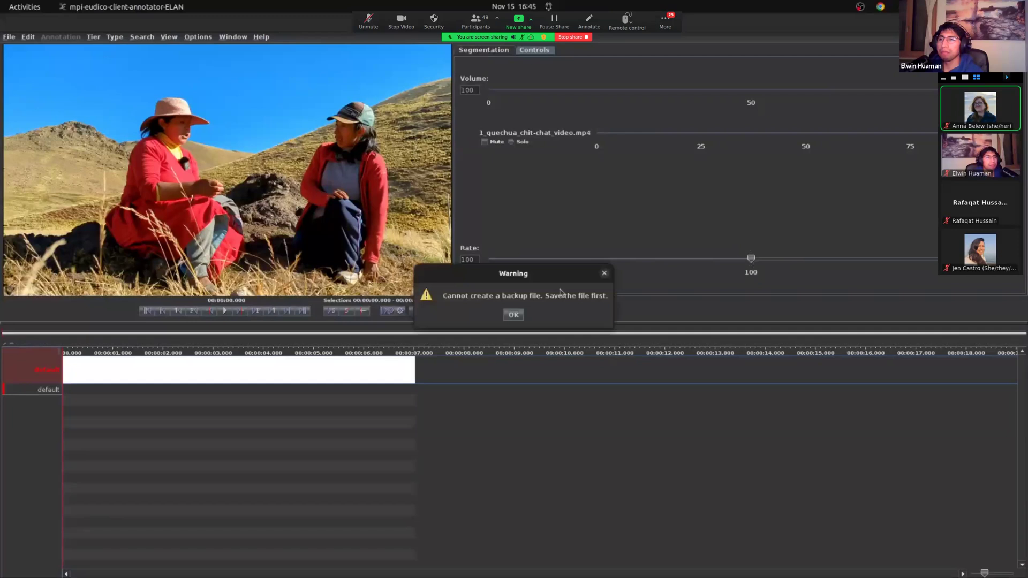
click(512, 315)
drag(752, 259, 620, 259)
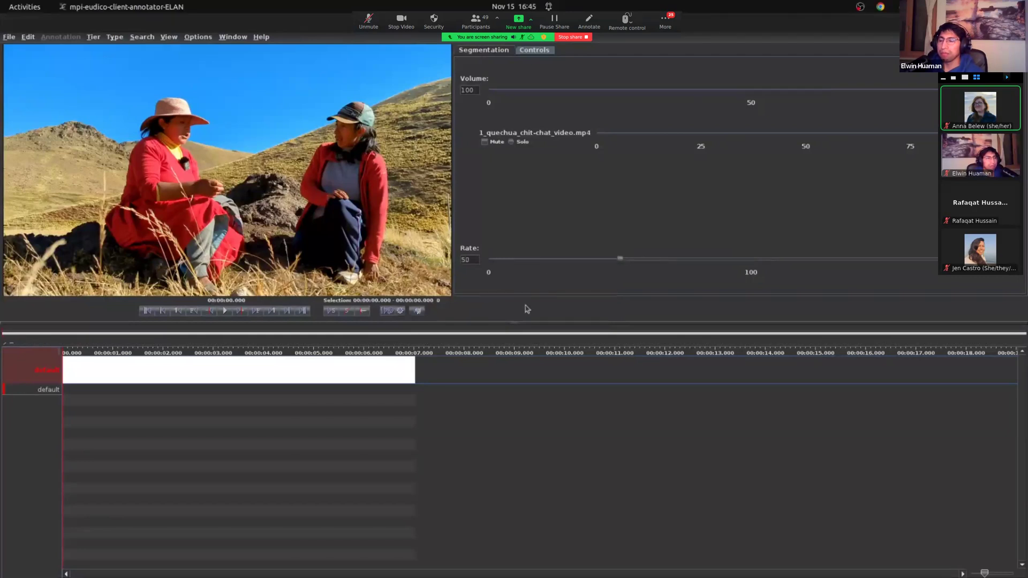
Play the clip from the beginning at the reduced rate to hear where speech starts and stops.
click(434, 401)
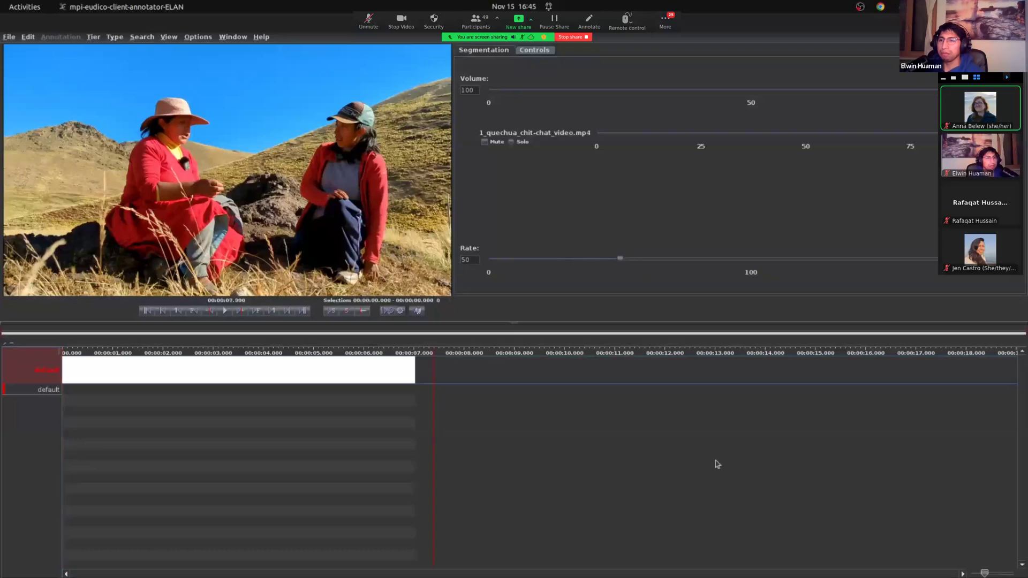
drag(984, 574, 990, 575)
drag(901, 576, 685, 576)
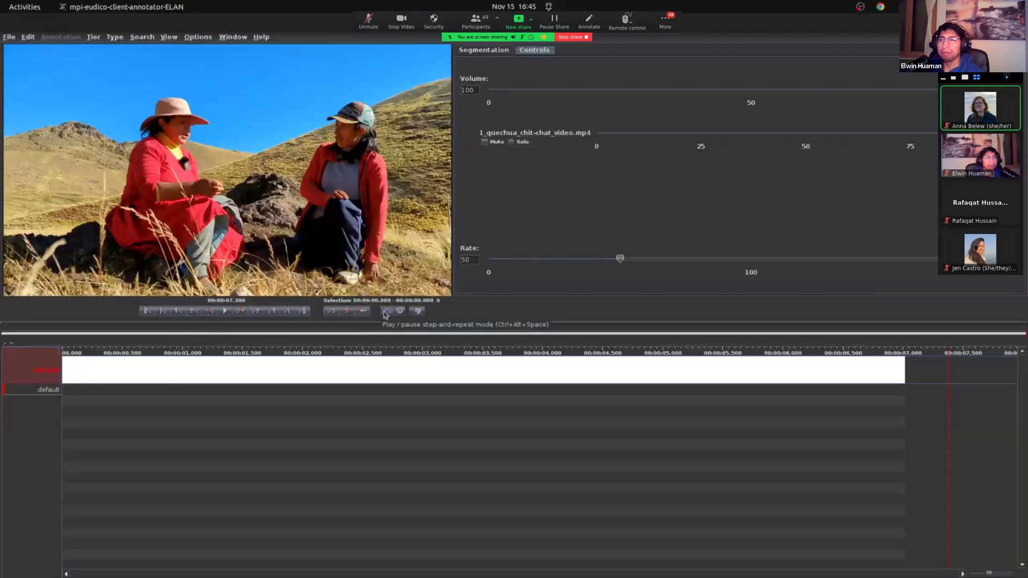
click(227, 315)
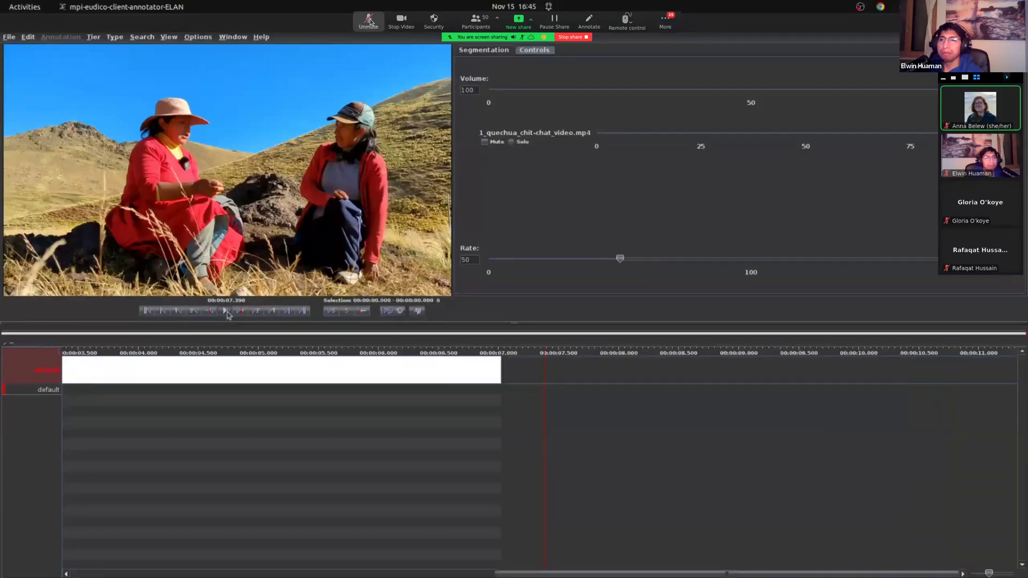
click(147, 312)
click(226, 313)
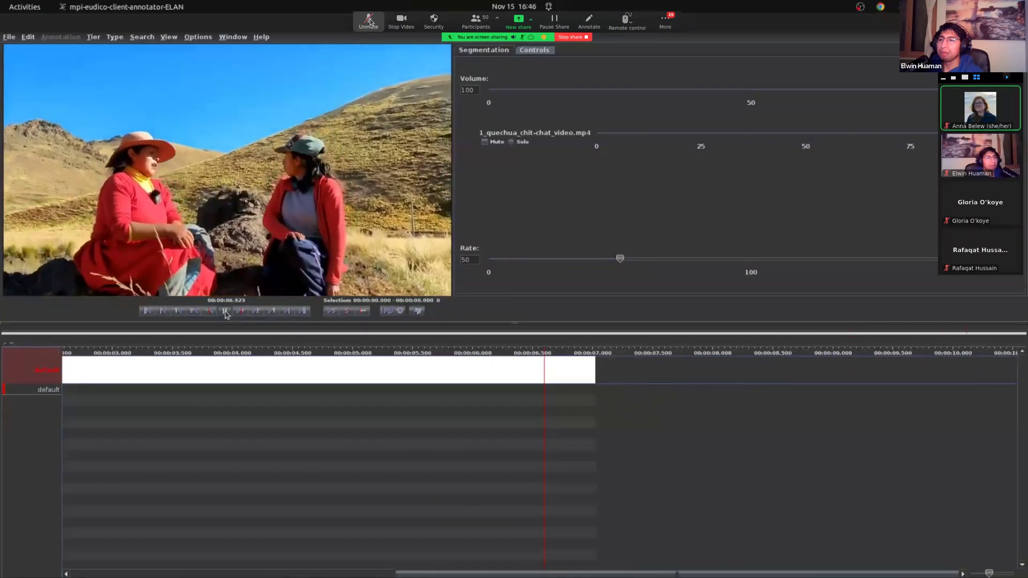
click(225, 311)
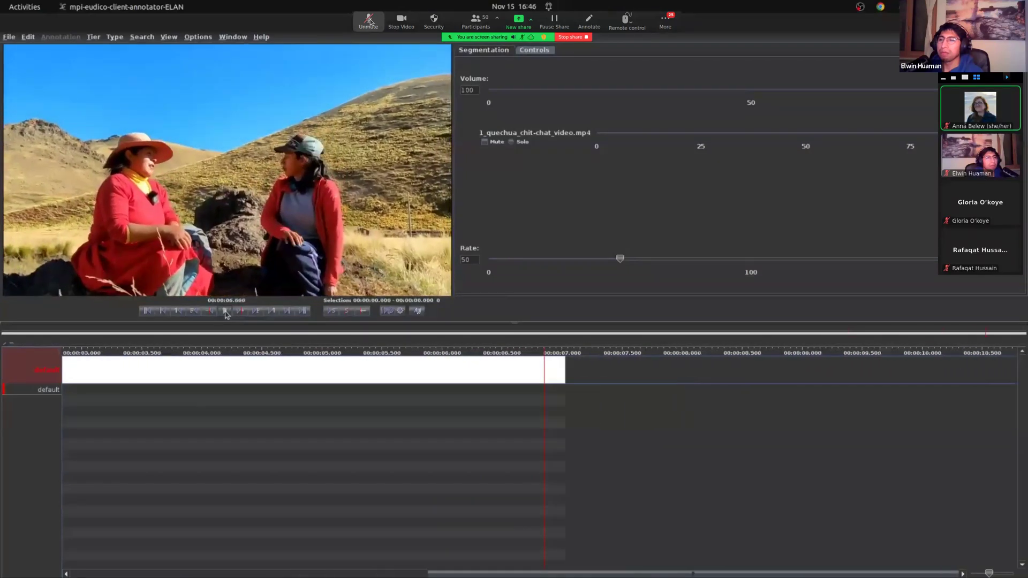
Mark the first annotation segment on the default tier from the clip's start to about 2.4 s.
click(147, 312)
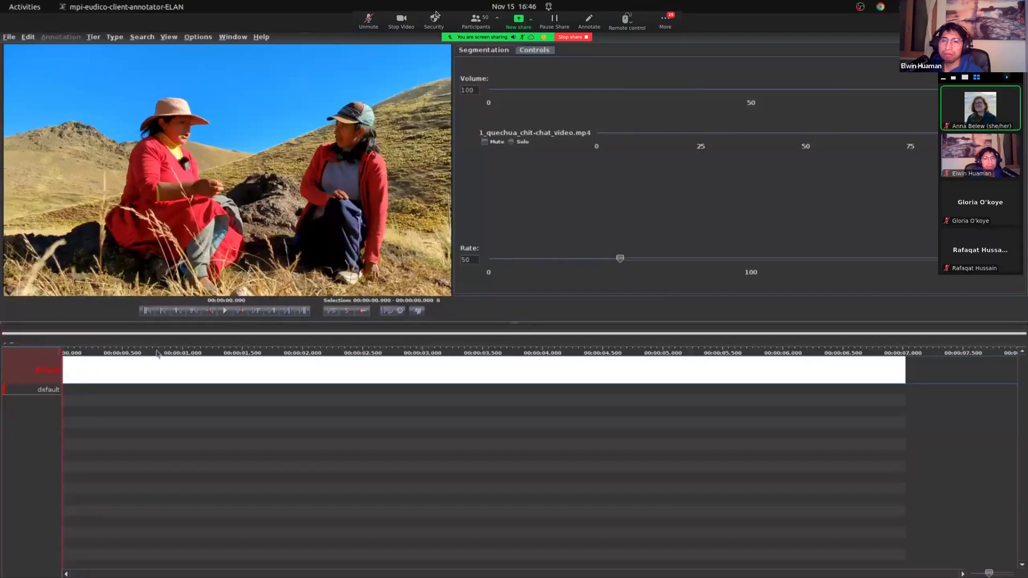
click(226, 311)
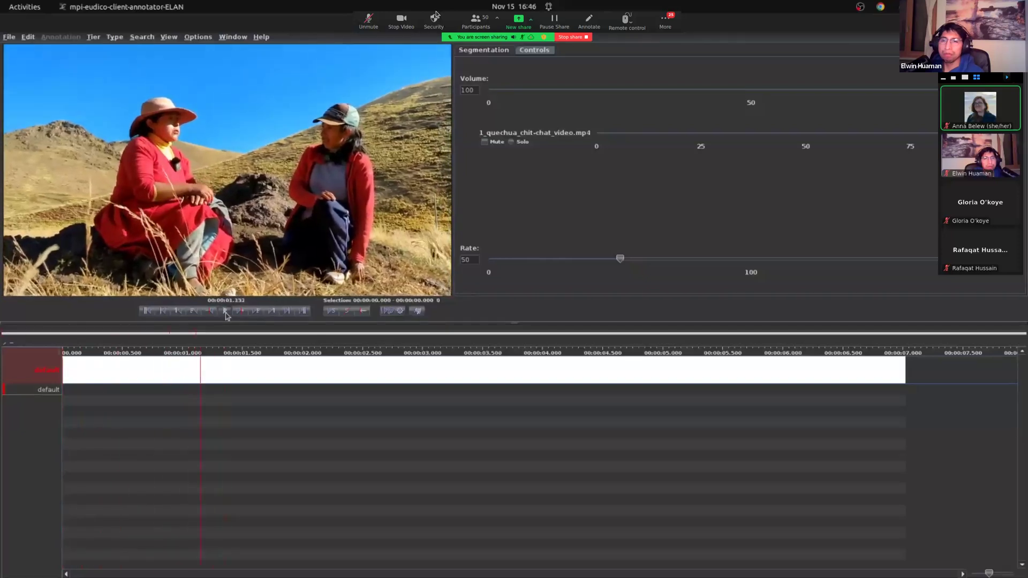
click(226, 311)
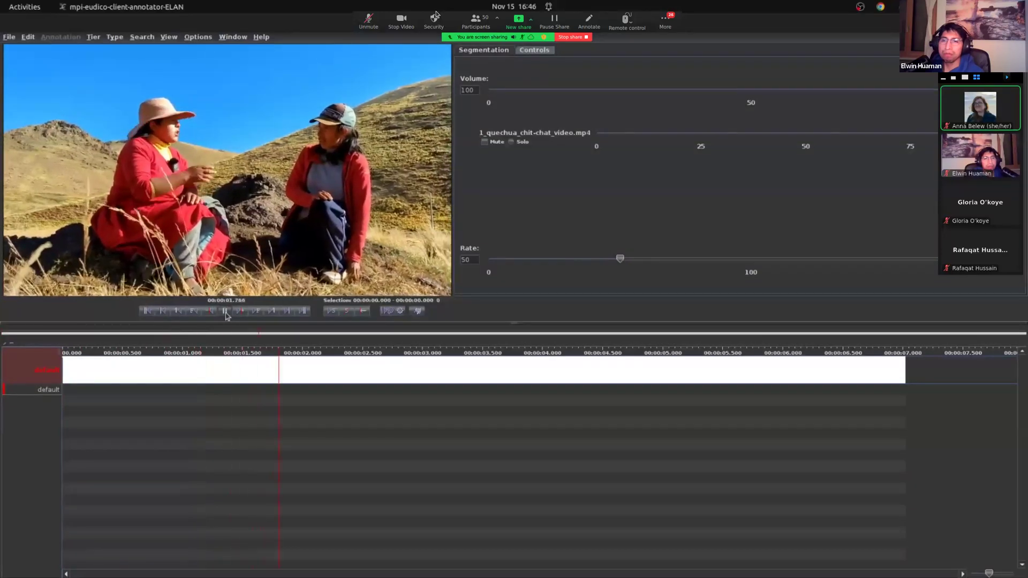
click(225, 315)
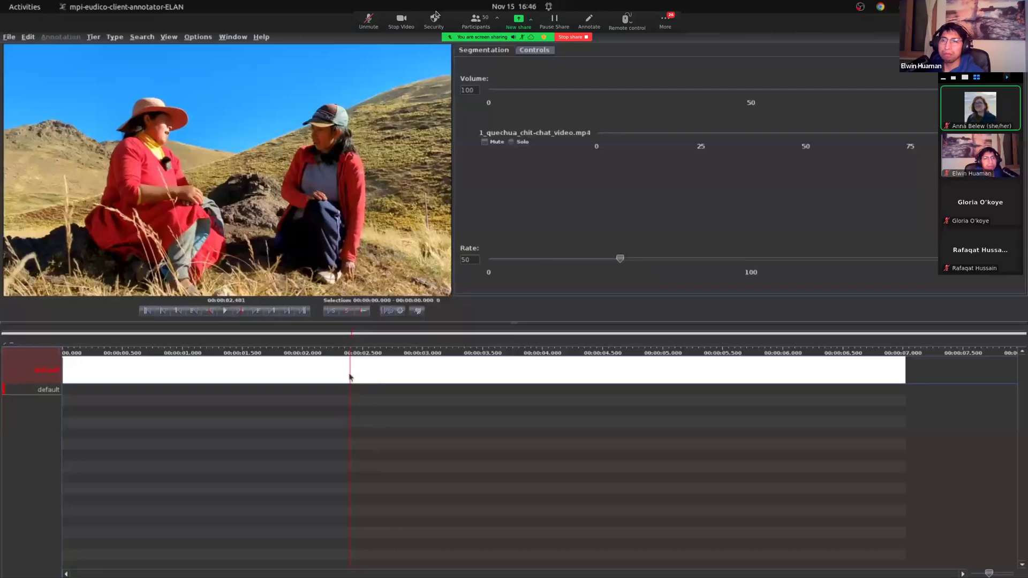
key(Return)
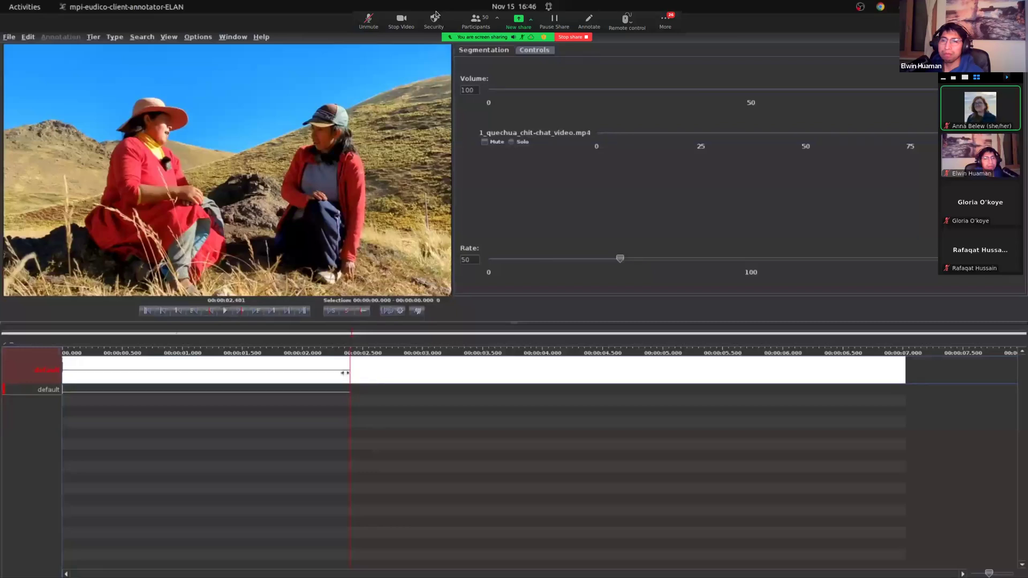
Mark a second segment on the default tier from about 3.2 s to about 3.5 s.
click(225, 312)
click(226, 311)
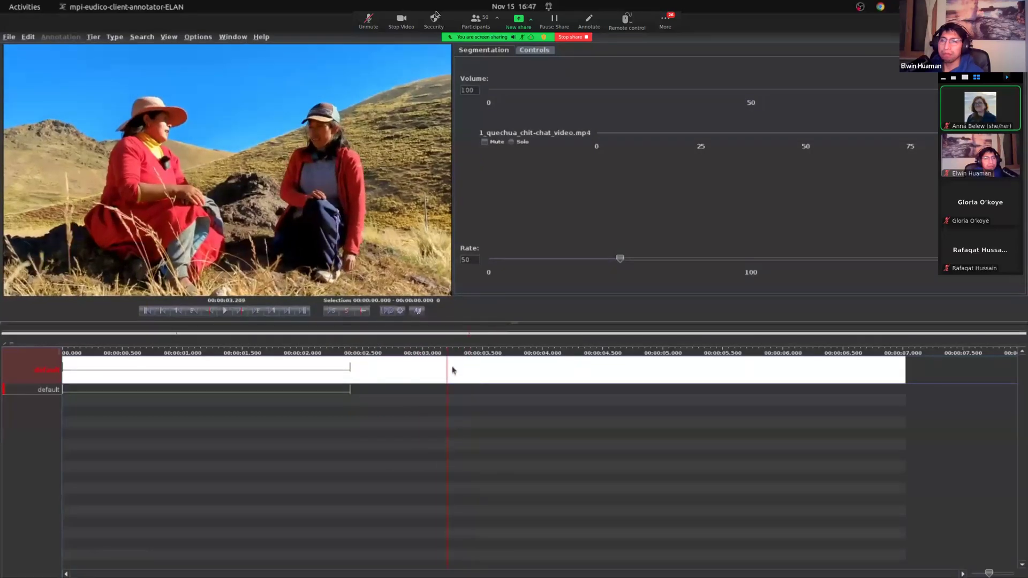
click(225, 313)
click(488, 376)
key(Return)
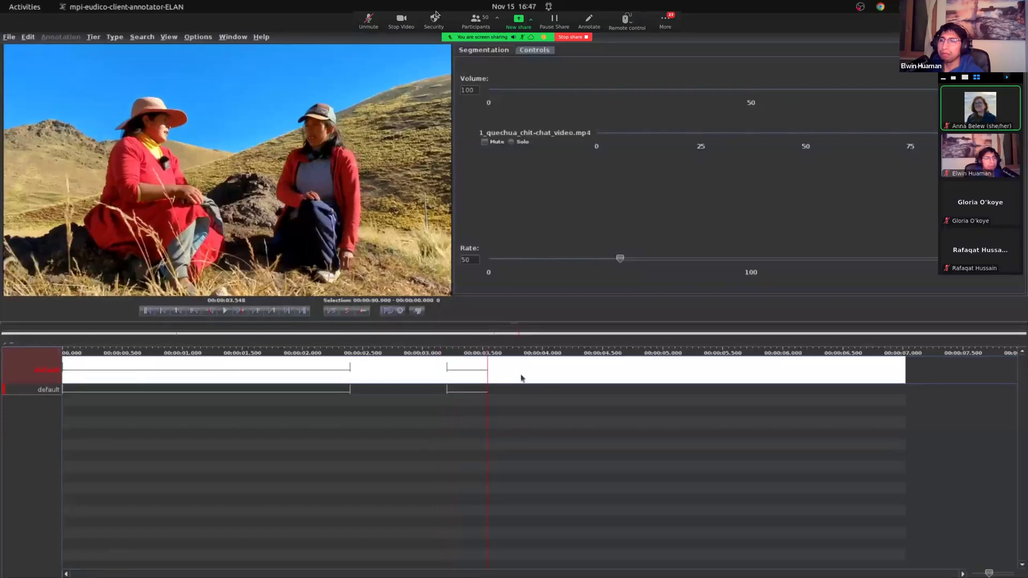
Mark two more segments during playback, from about 3.8 to 5.5 s and from about 5.8 to 6.75 s.
click(224, 313)
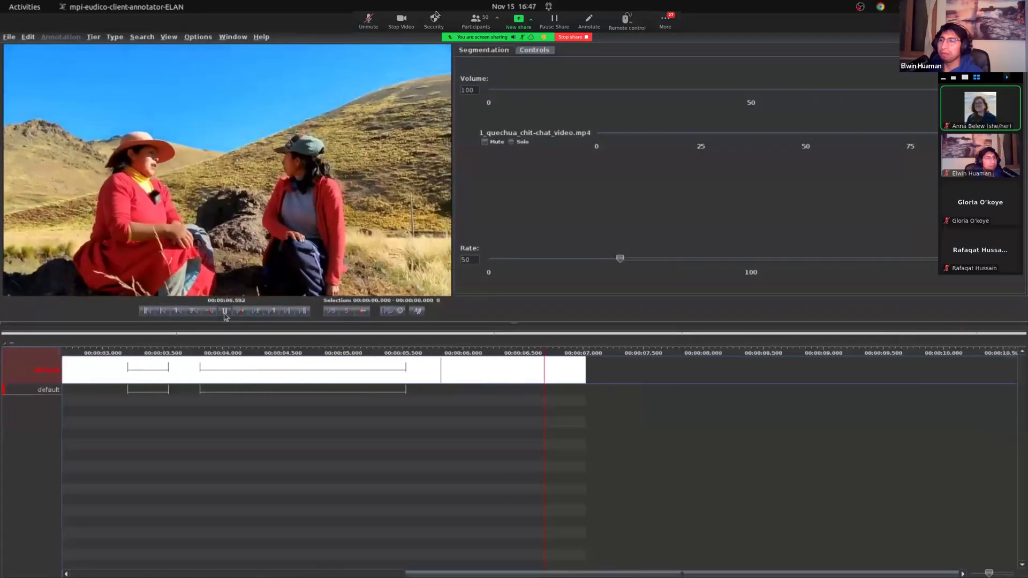
click(225, 313)
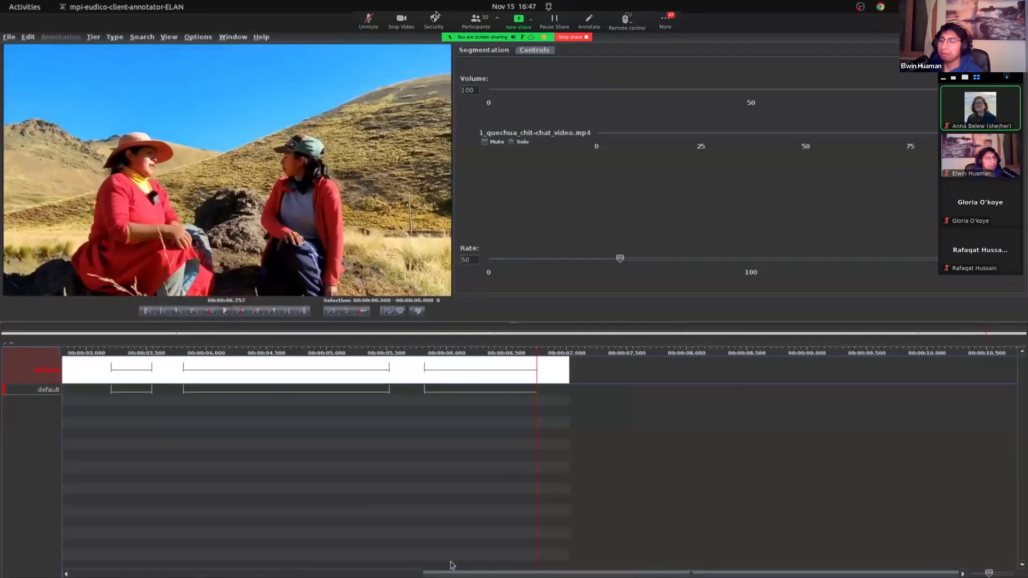
drag(568, 575, 409, 574)
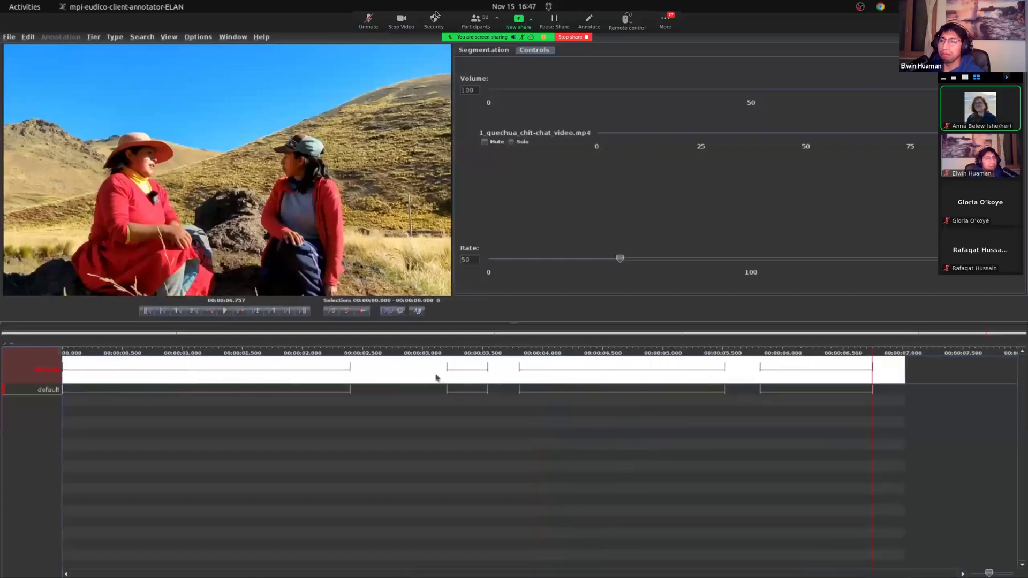
Select the first segment and replay its audio to check its boundaries.
click(267, 373)
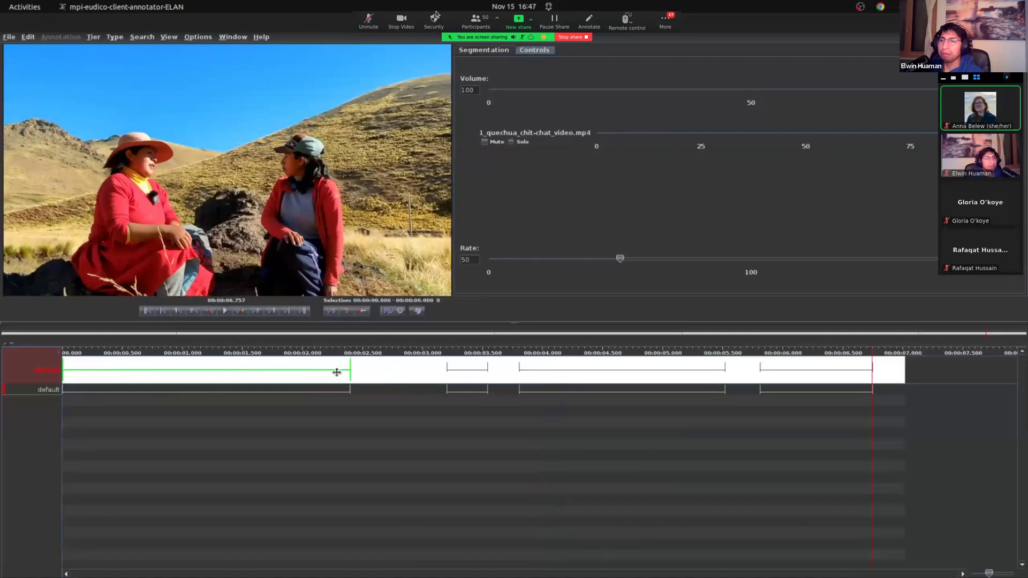
click(396, 384)
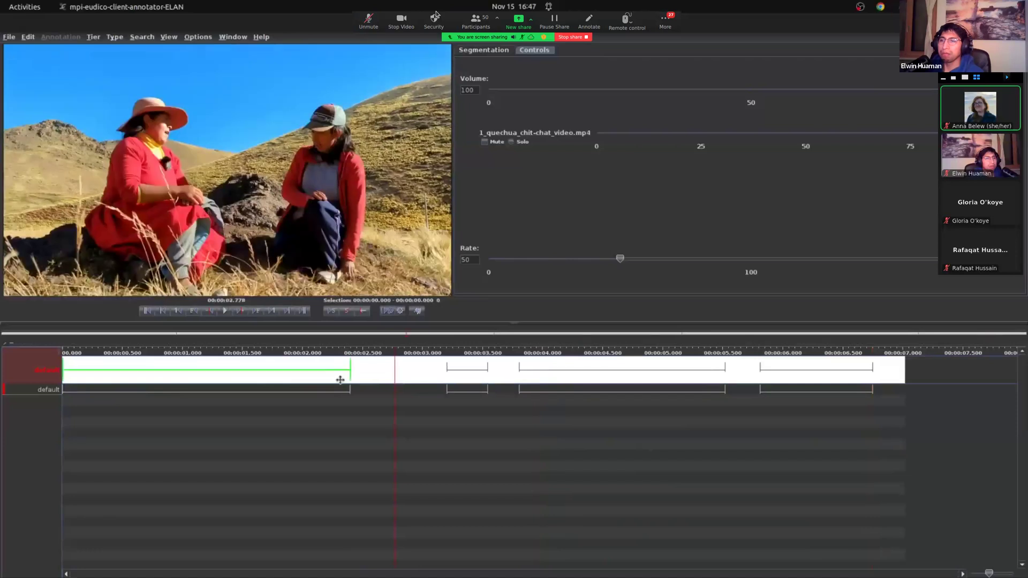
key(alt+Tab)
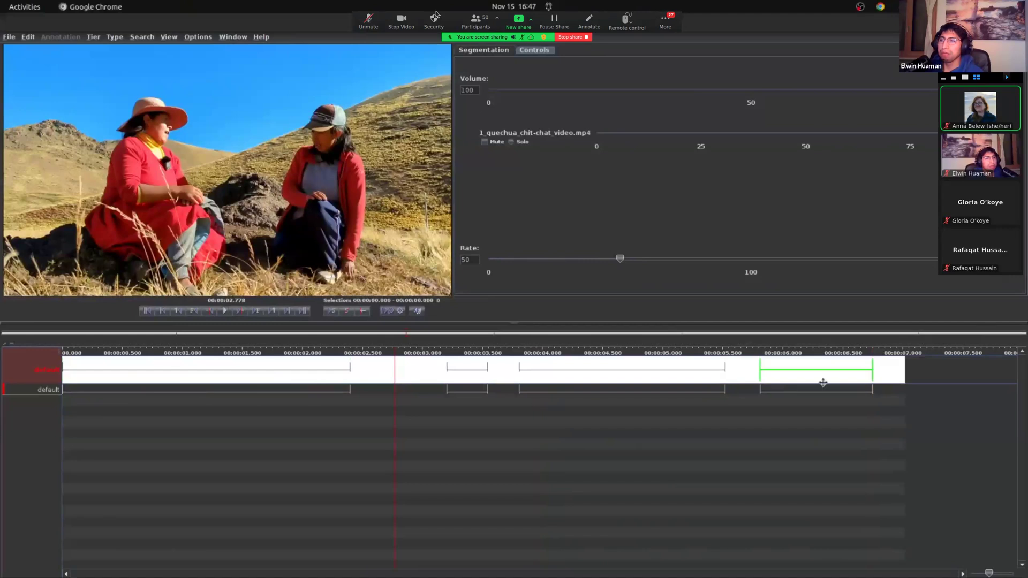
click(184, 371)
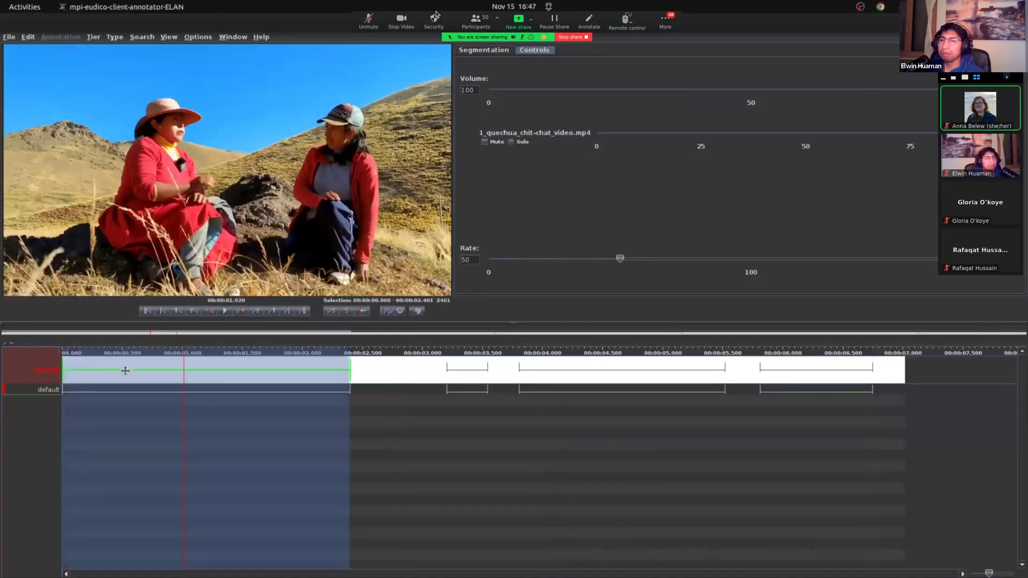
click(74, 371)
click(224, 311)
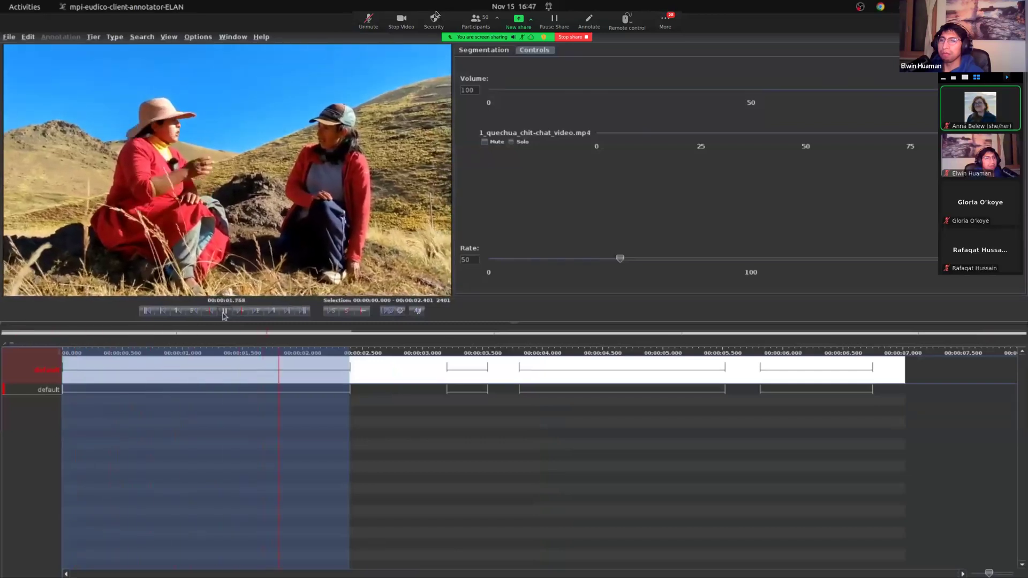
click(225, 310)
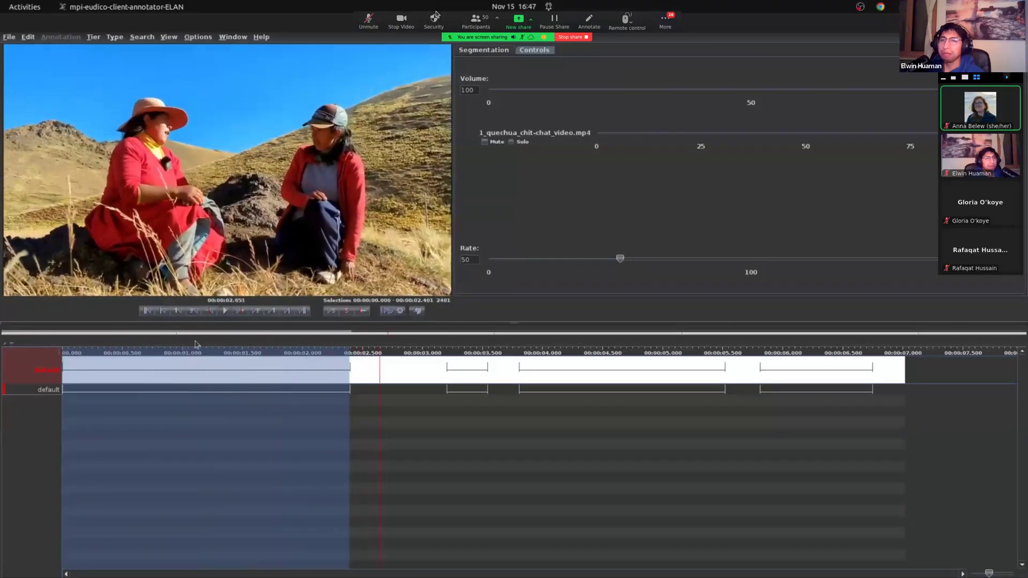
Shorten the first segment to end at about 0.4 s and mark a new segment from about 0.43 to 2.5 s.
click(112, 372)
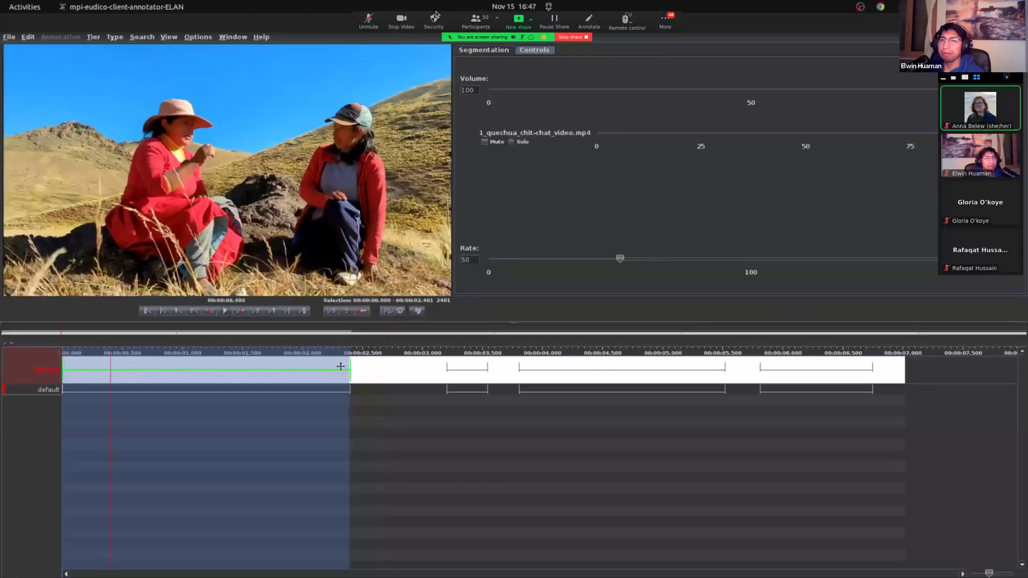
drag(340, 366, 108, 367)
click(114, 373)
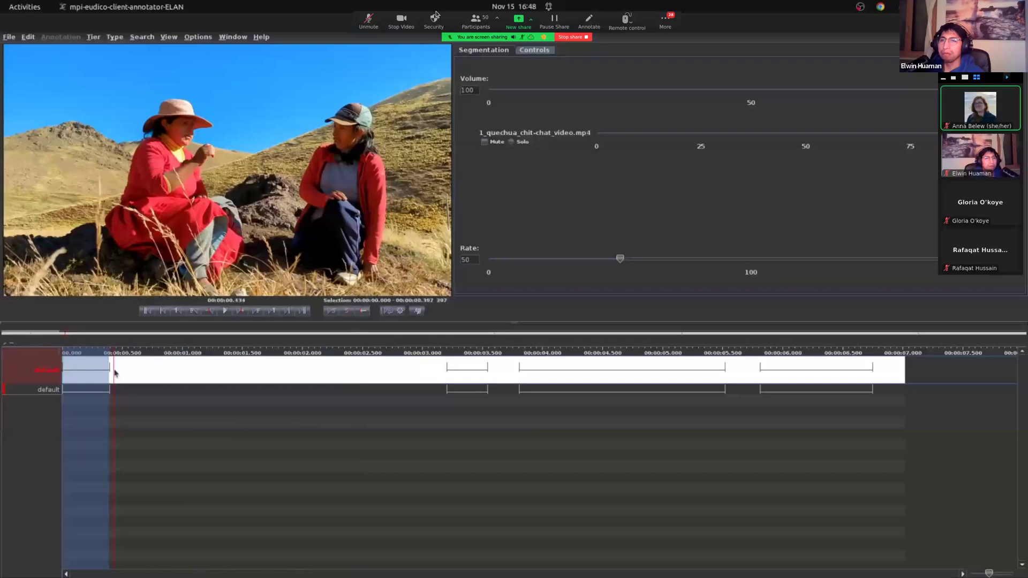
click(362, 377)
key(Return)
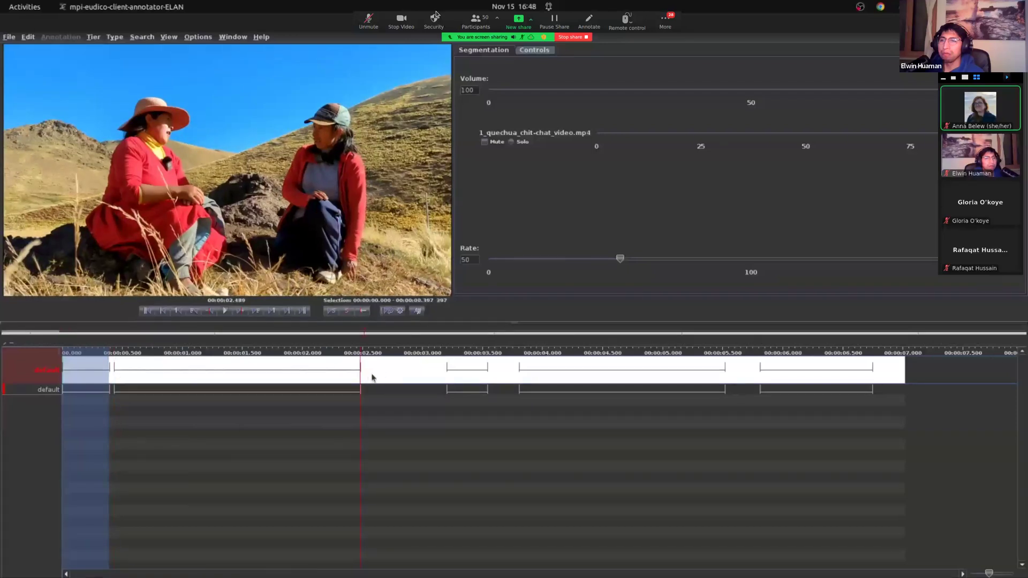
Raise the playback rate to nearly 100.
click(373, 376)
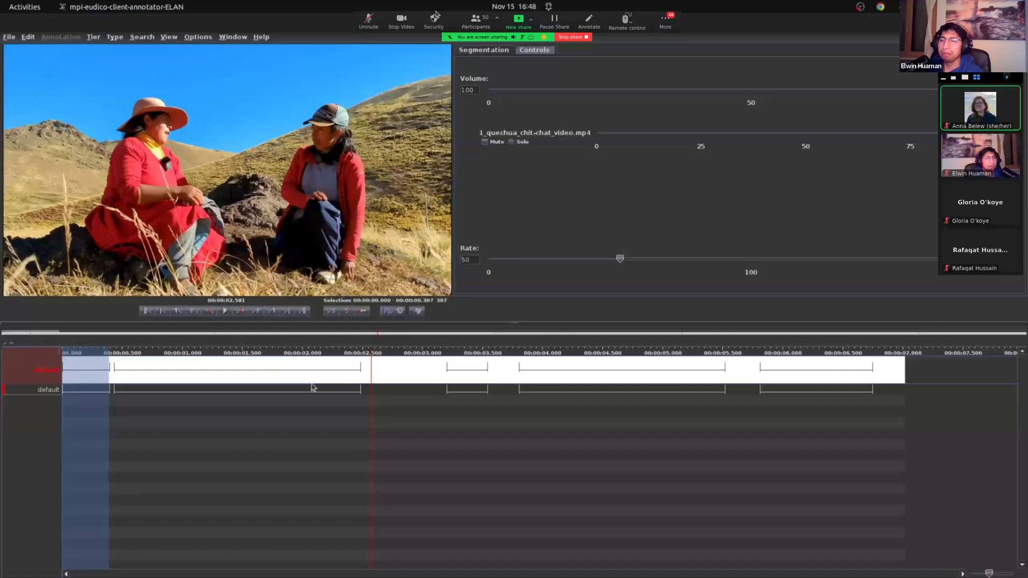
drag(624, 260, 753, 262)
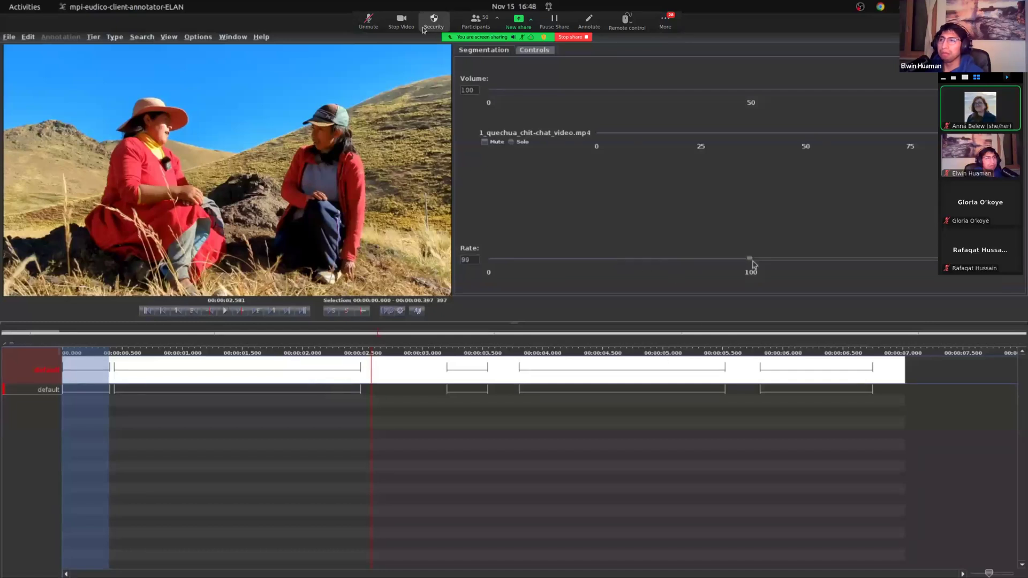
Reposition the playhead at about 2.8 s and switch from Segmentation Mode to Annotation Mode.
click(397, 401)
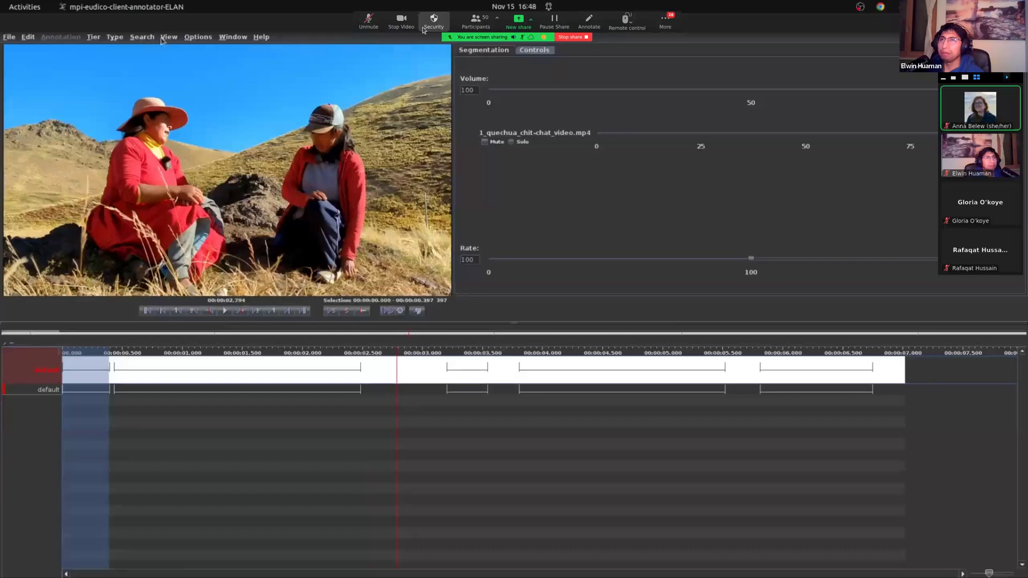
click(189, 39)
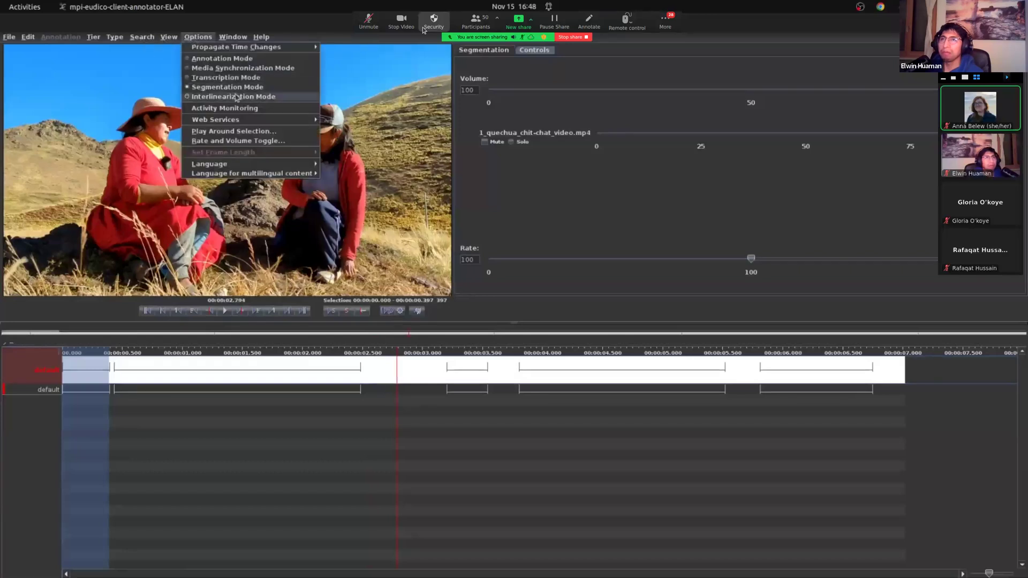
click(218, 59)
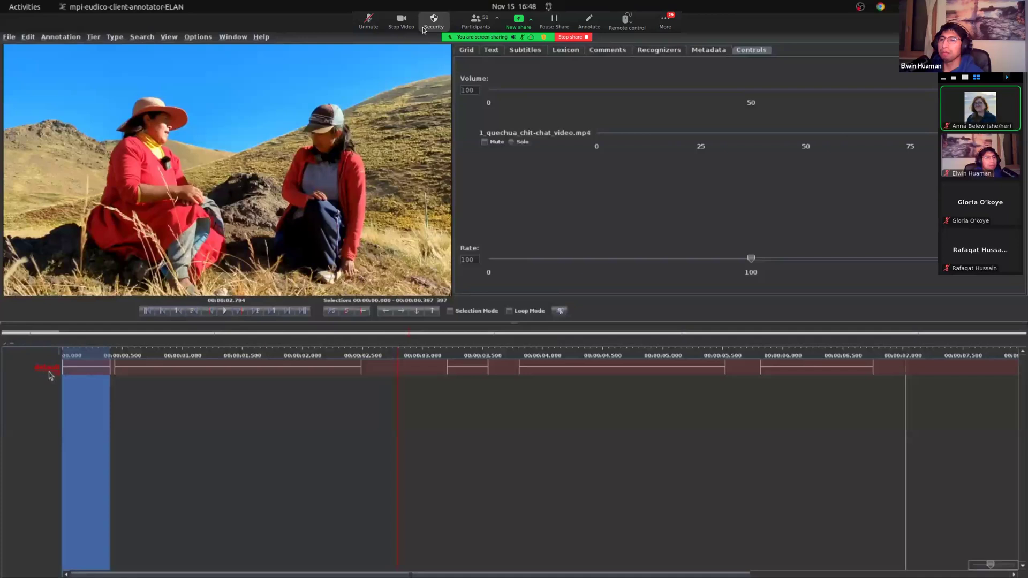
Rename the default tier to "quechua" in the tier attributes.
click(116, 37)
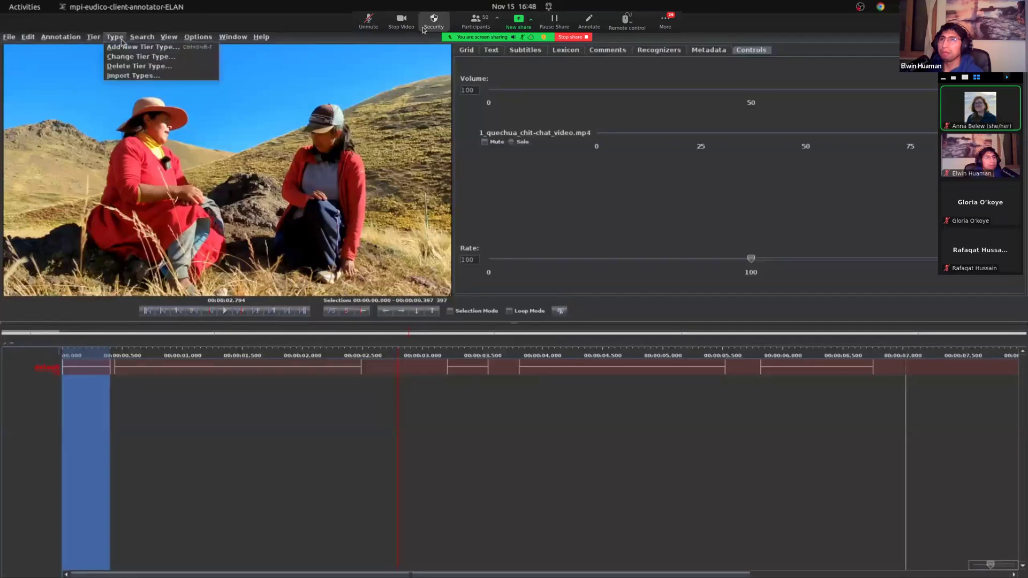
mouse_move(94, 38)
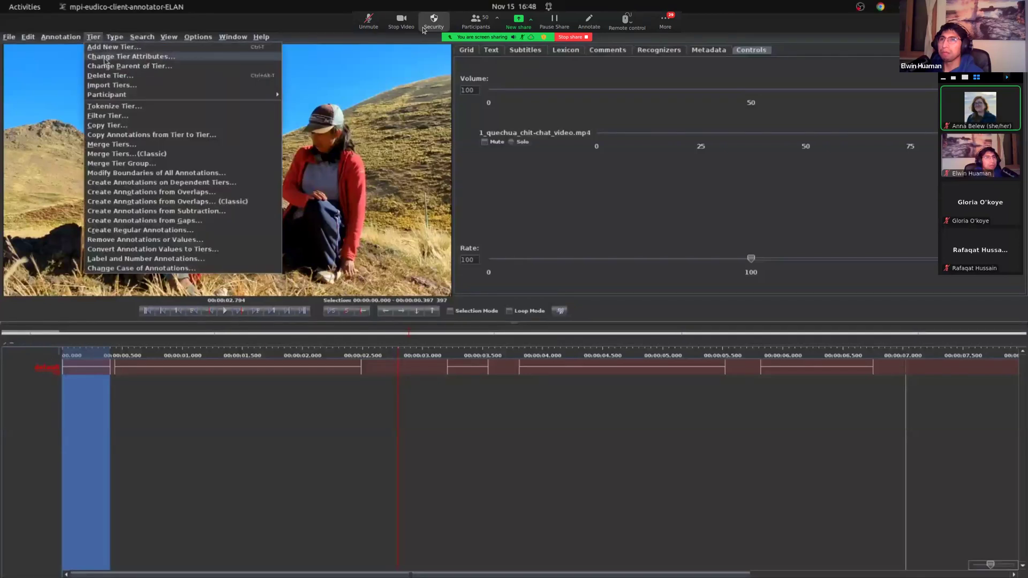
click(106, 57)
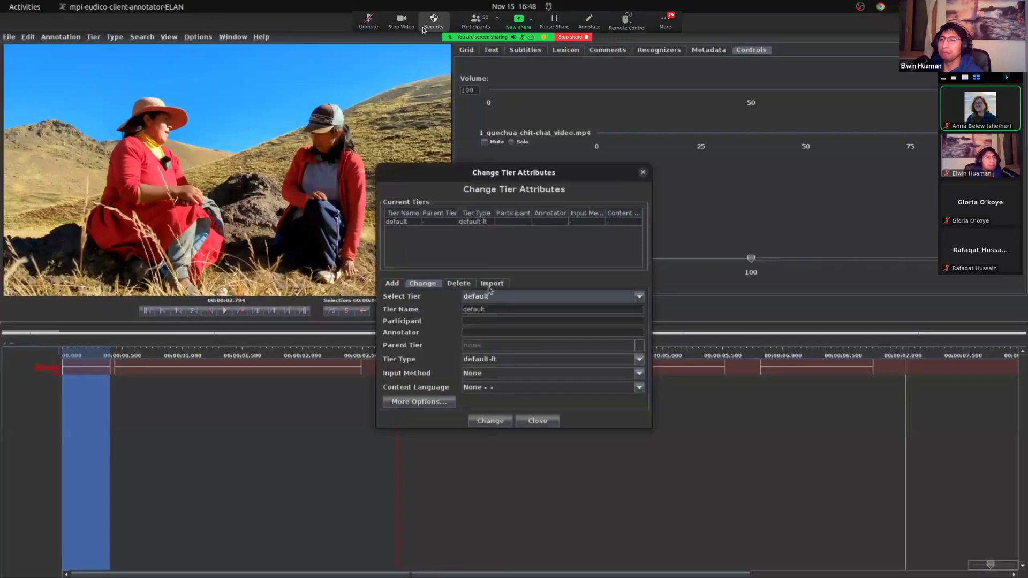
double_click(565, 309)
text(quechua)
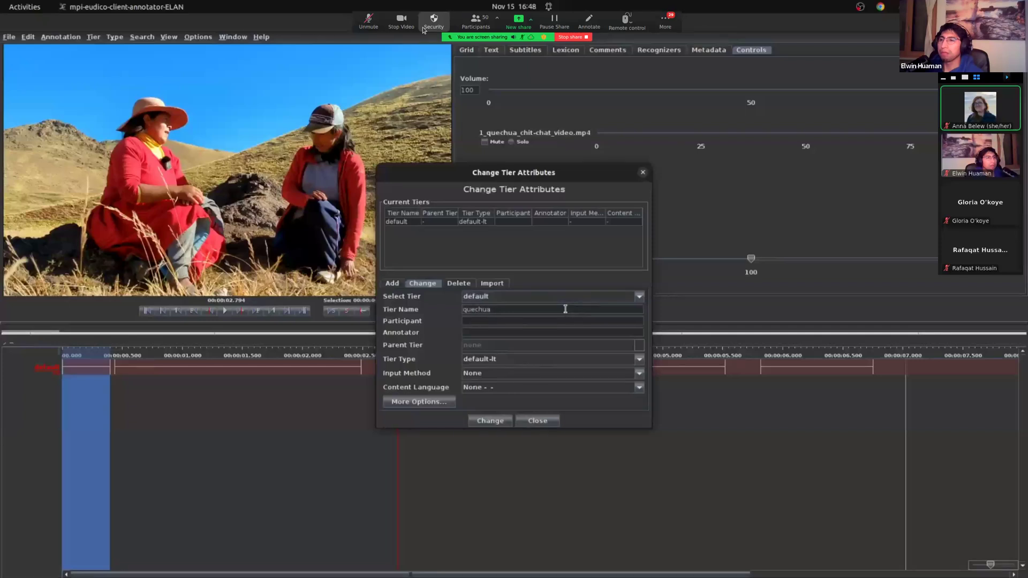
click(490, 420)
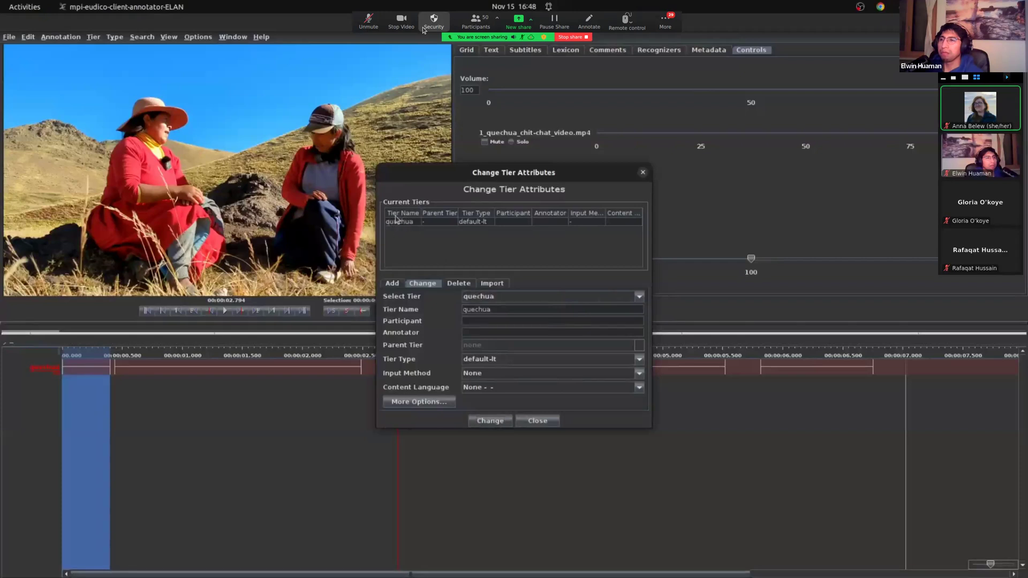
click(537, 421)
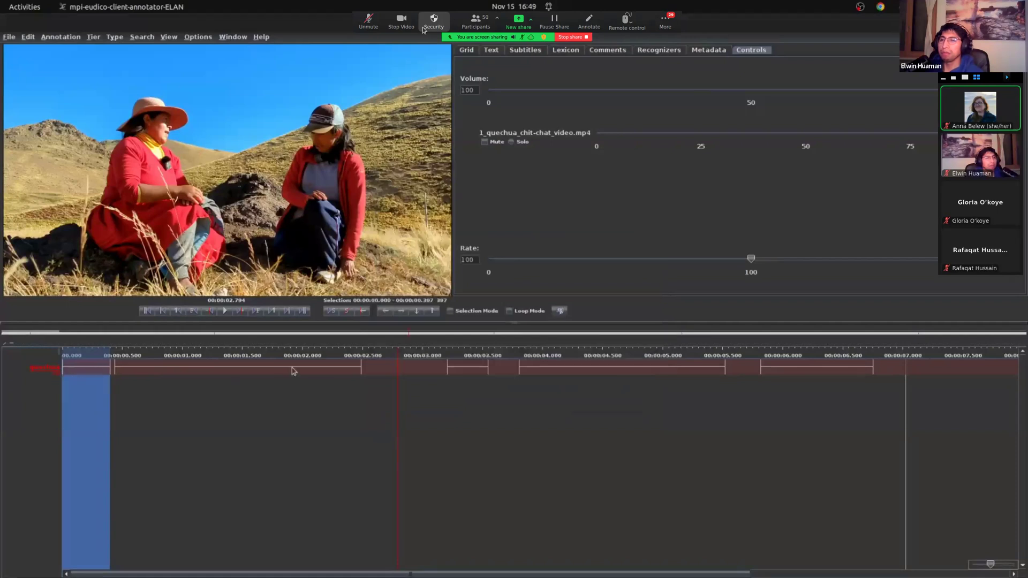
Show the quechua tier's annotations in the grid view.
click(467, 52)
click(510, 64)
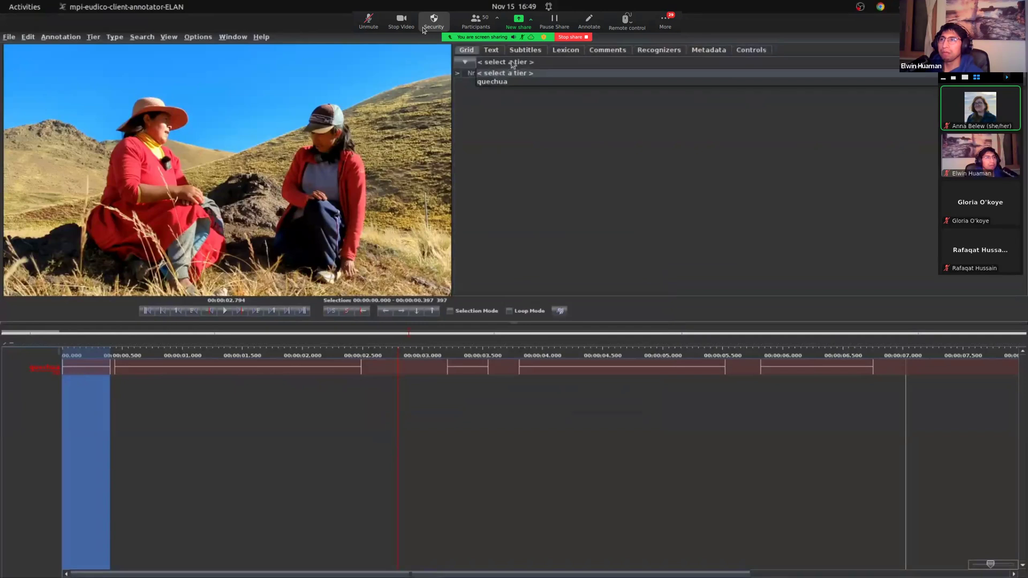
click(473, 55)
click(504, 65)
click(512, 81)
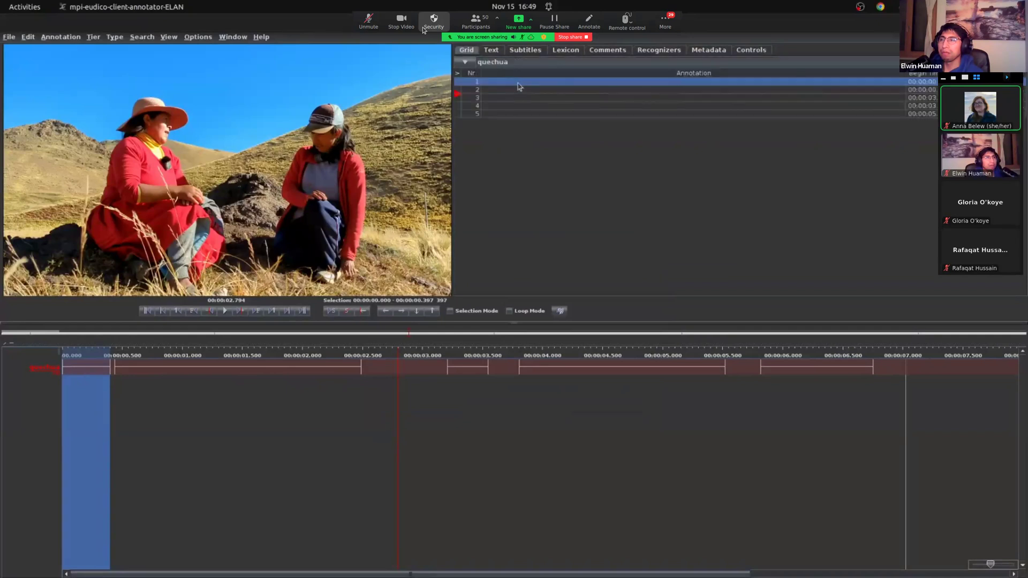
Select annotations 2, 4, 3 and 1 in turn in the grid to locate each one on the timeline.
click(522, 90)
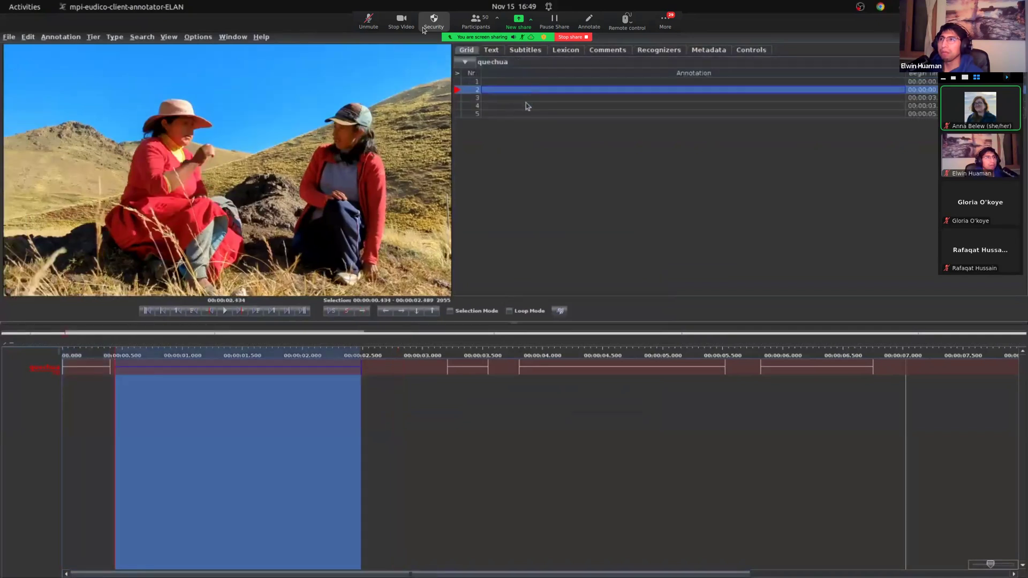
click(527, 106)
click(527, 98)
click(528, 83)
Enter "trabajaymanpuni" as the first annotation and "ñuqaqa munanipuni chayta" as the second in the grid, and select the third.
drag(990, 77, 987, 281)
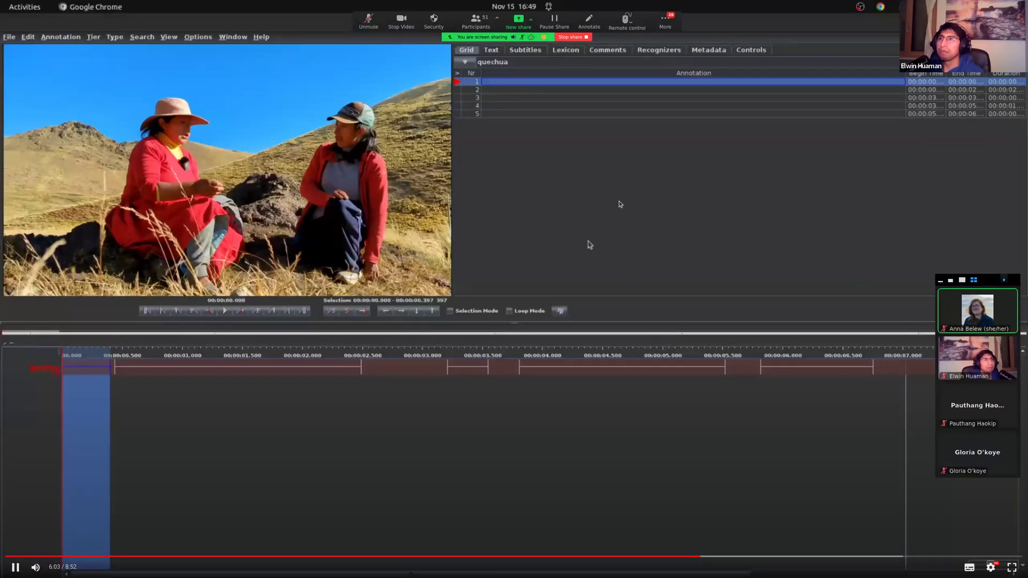
double_click(545, 84)
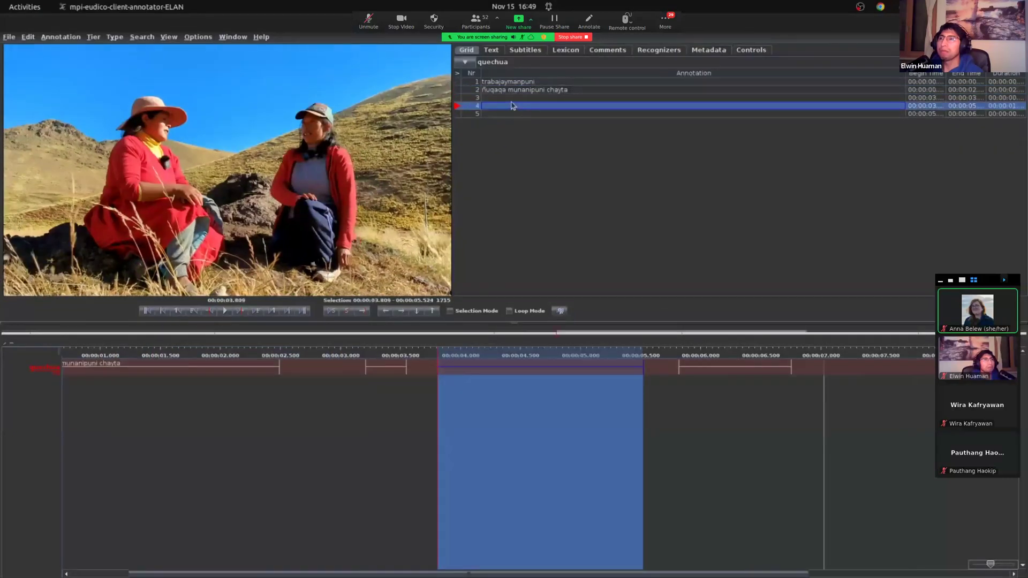
click(512, 99)
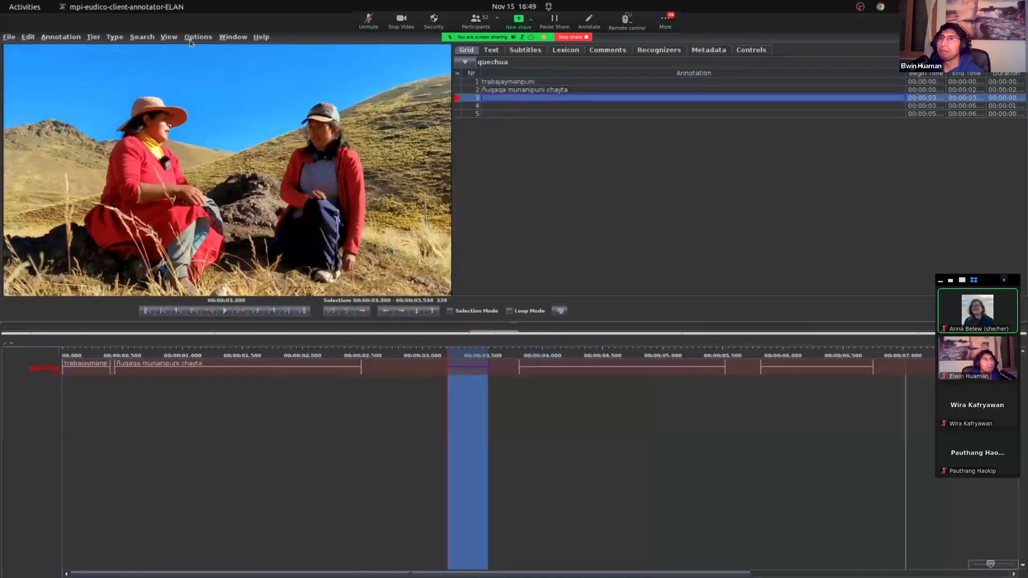
Switch to Transcription Mode and set its number of columns to 5.
click(194, 38)
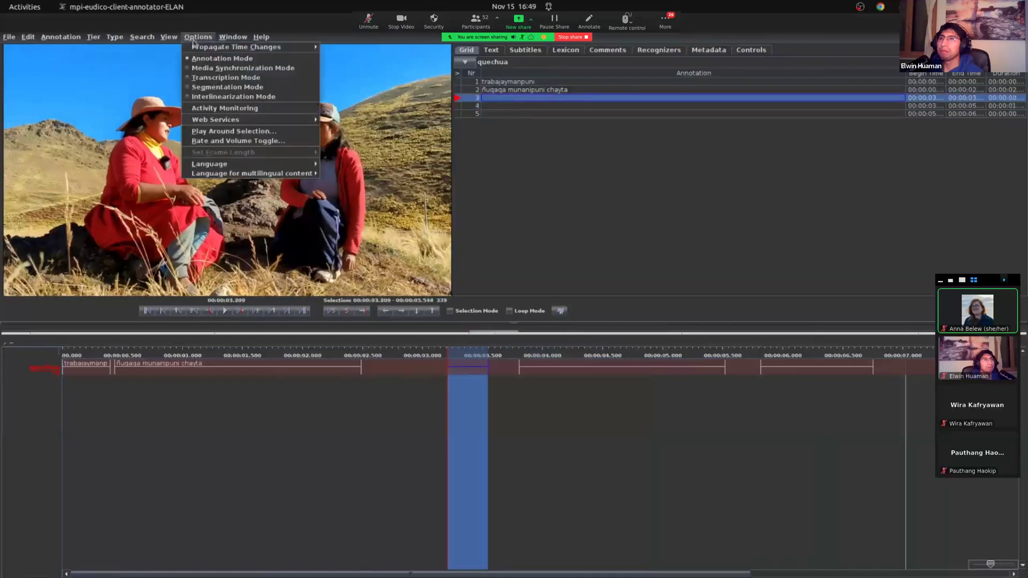
click(201, 78)
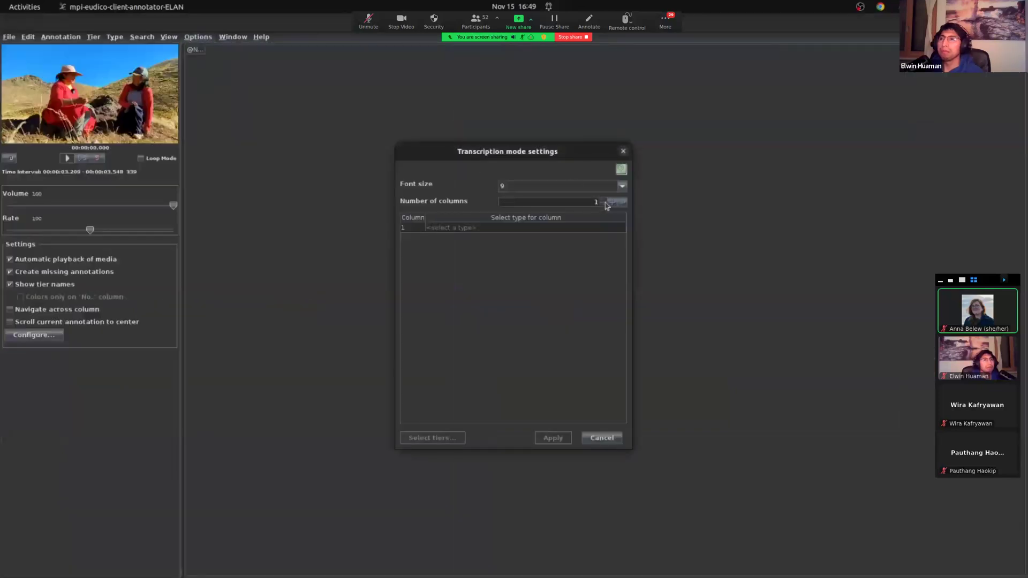
click(607, 204)
click(606, 204)
click(607, 204)
click(607, 204)
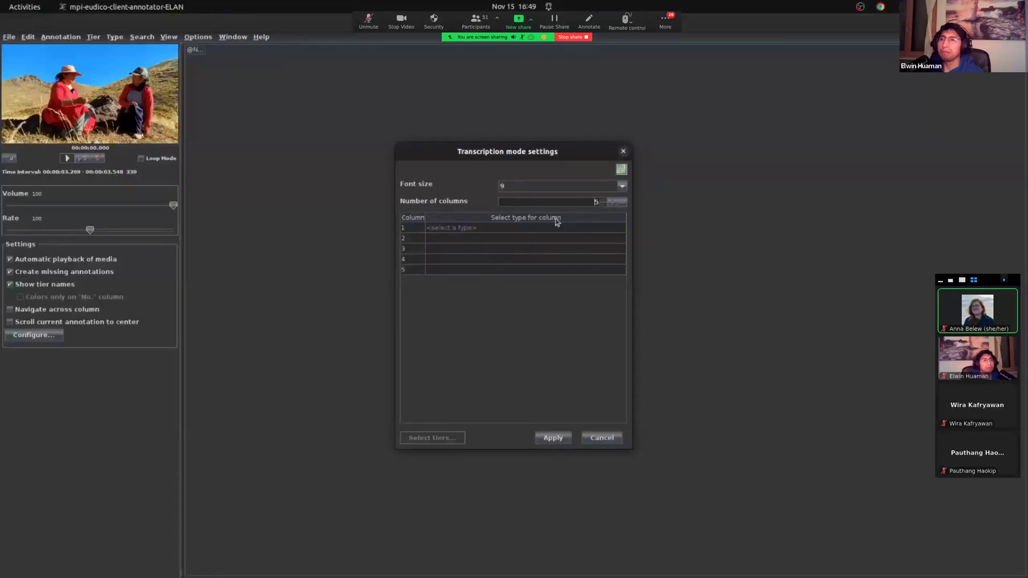
Assign the default-lt type to column 1 with the quechua tier shown, and apply the transcription settings.
click(459, 234)
click(459, 238)
click(438, 445)
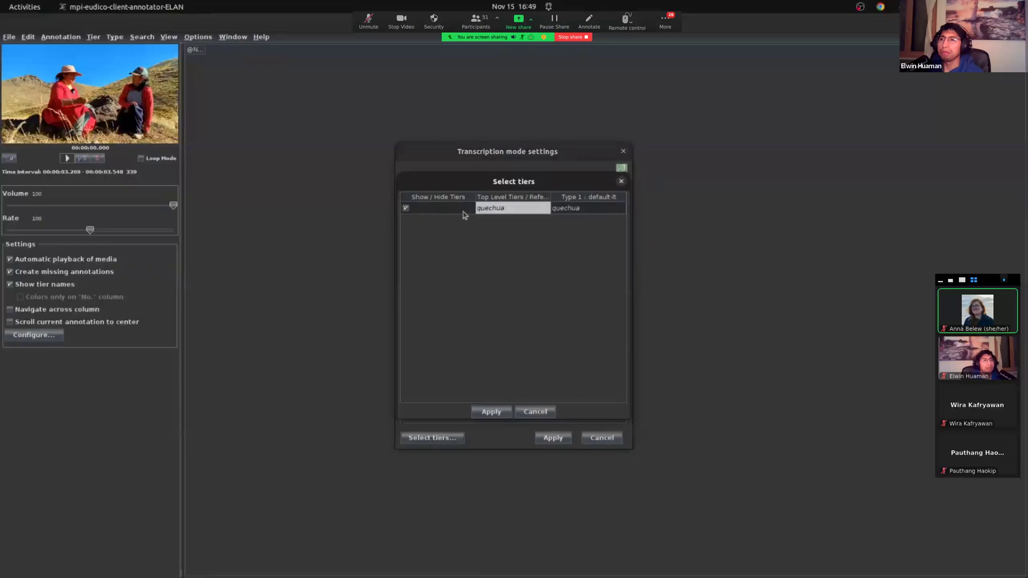
click(493, 412)
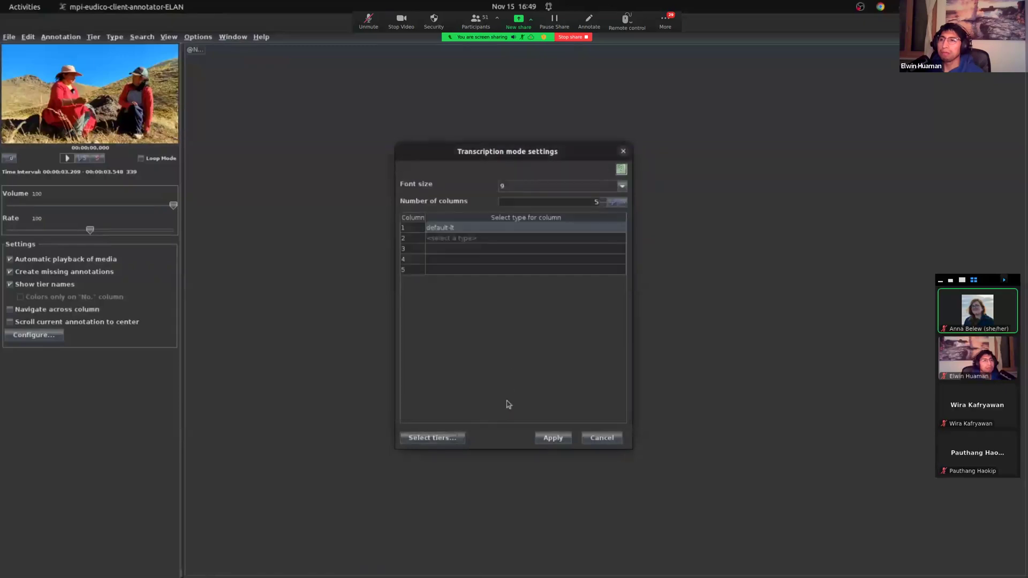
click(554, 438)
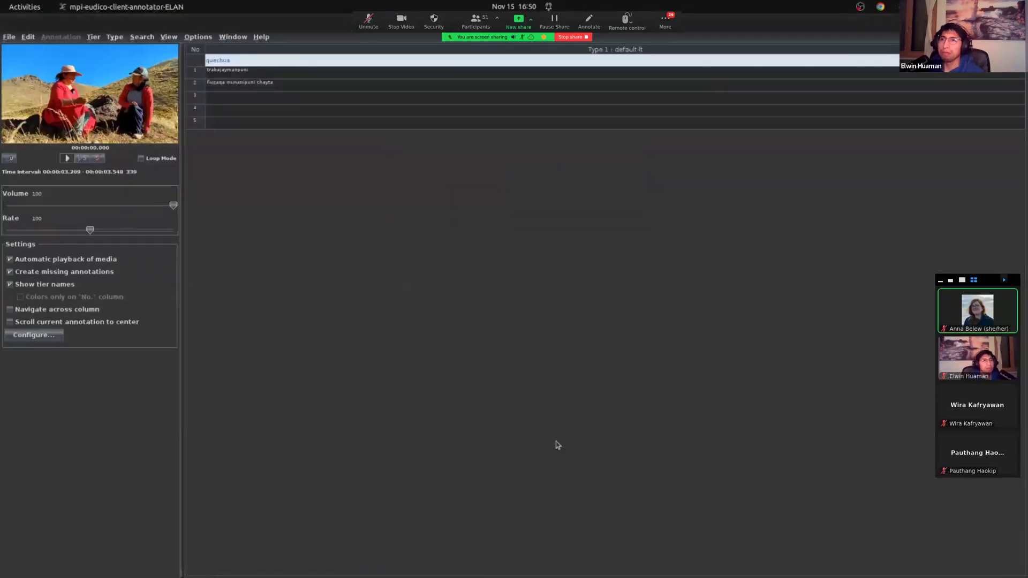
Play back the first three segments from the transcription table.
click(227, 71)
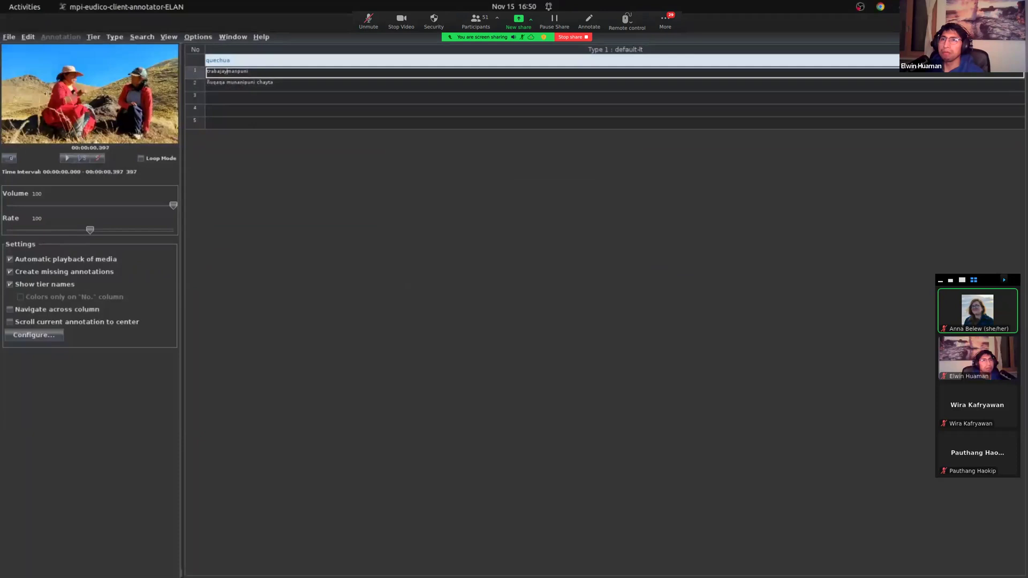
click(257, 84)
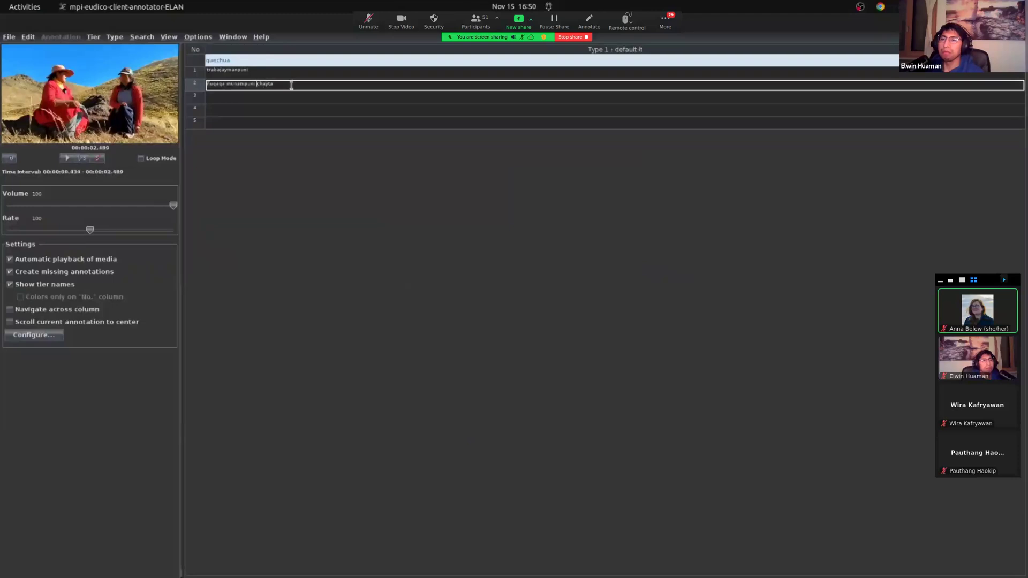
click(277, 99)
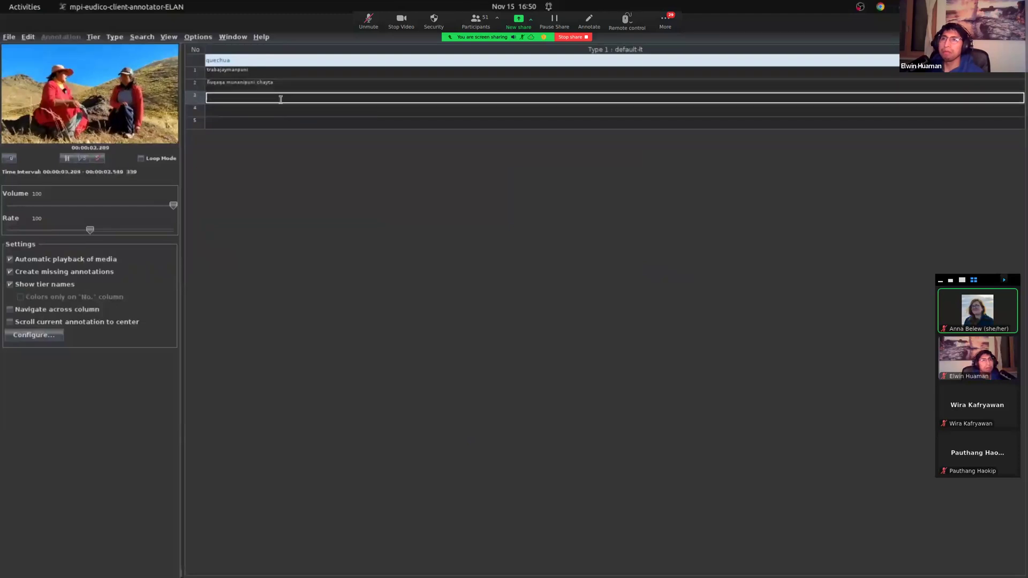
Transcribe the third segment as "ahá".
key(alt+Tab)
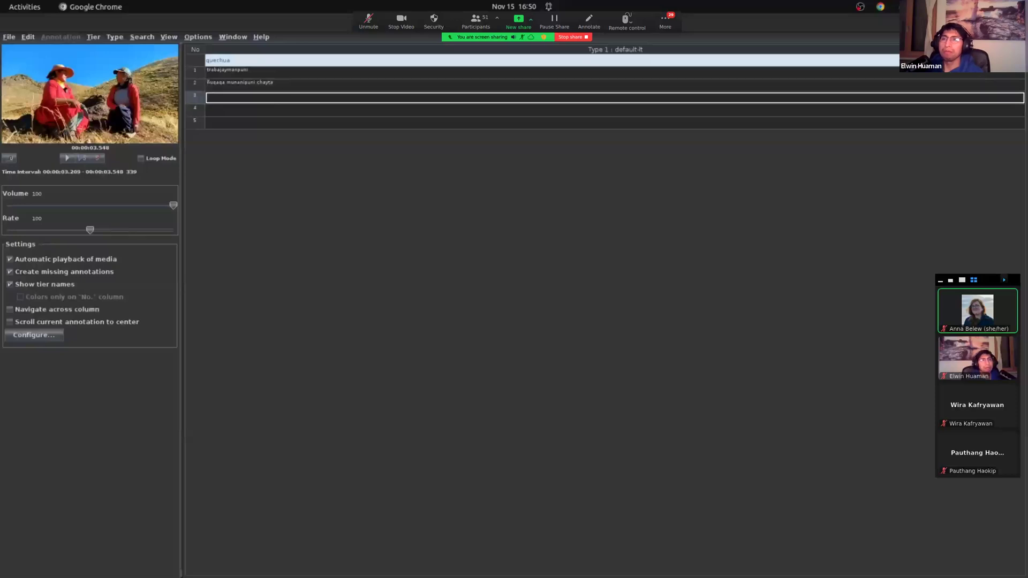
click(287, 98)
text(eha)
key(alt+Tab)
Transcribe the fourth segment as "chayta ñuqapis nishanihina kunanqa" and the fifth as "ruwashasunman hilullapipis".
click(227, 111)
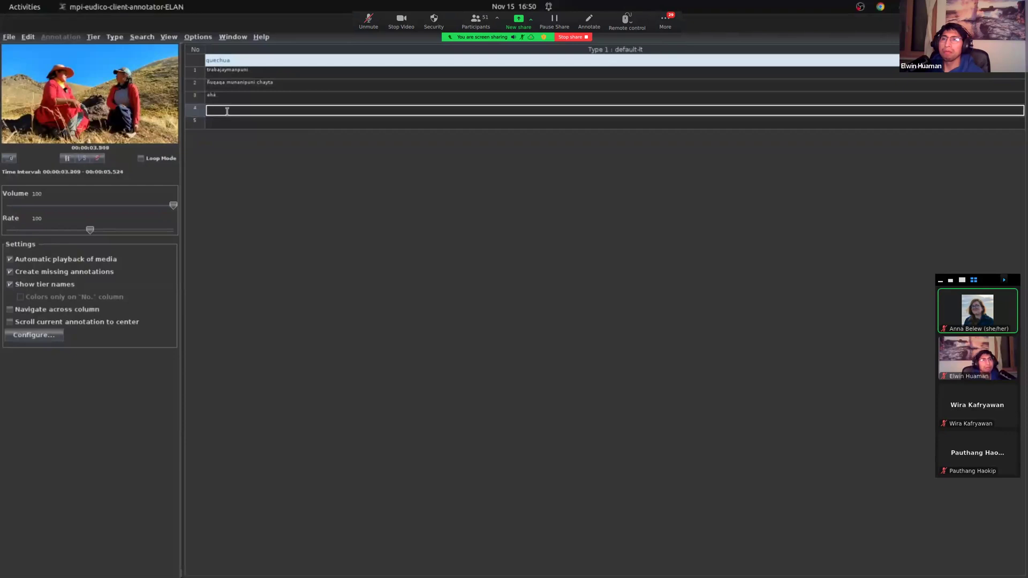
text(chayta ñuqapis nishanihina kunanqa)
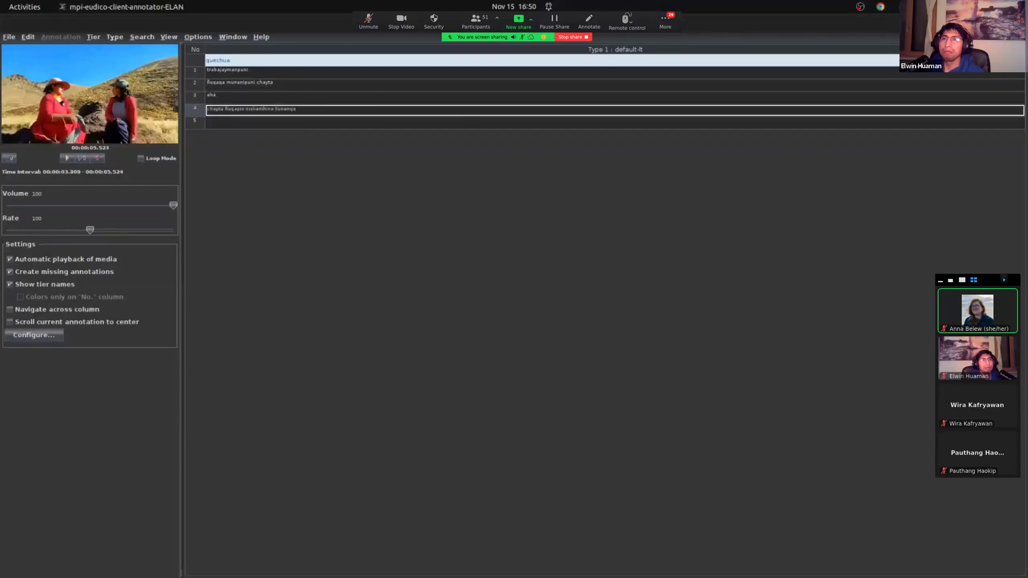
key(alt+Tab)
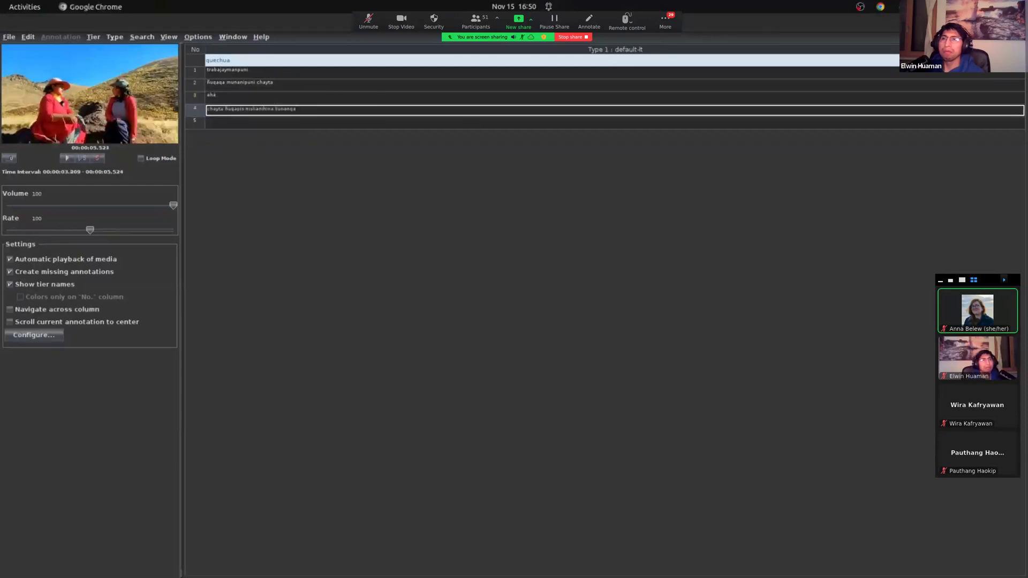
click(232, 122)
text(rumashasunman hilullapipis)
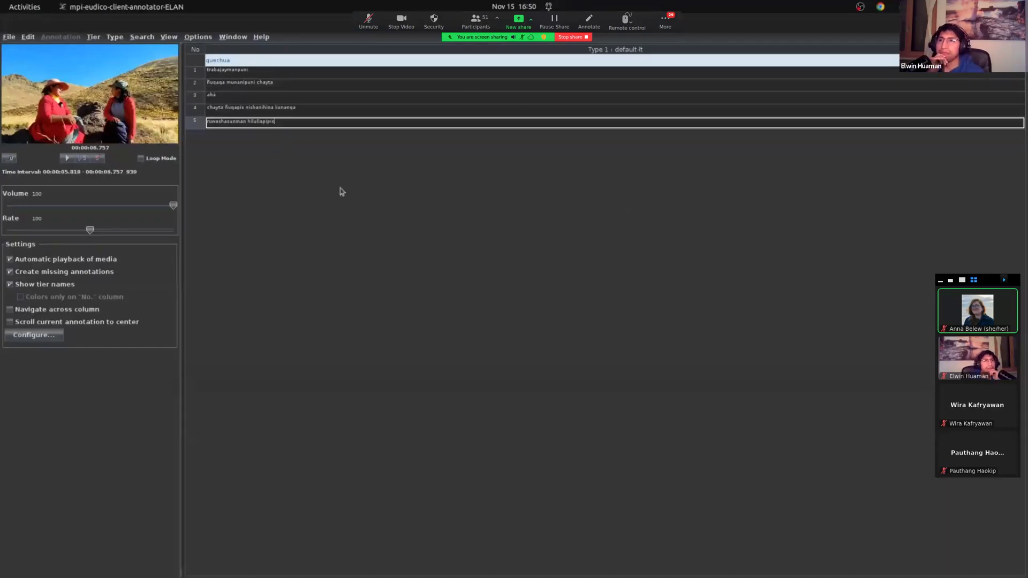
Return to Annotation Mode and select the first annotation, "trabajaymanpuni", in the grid.
click(198, 40)
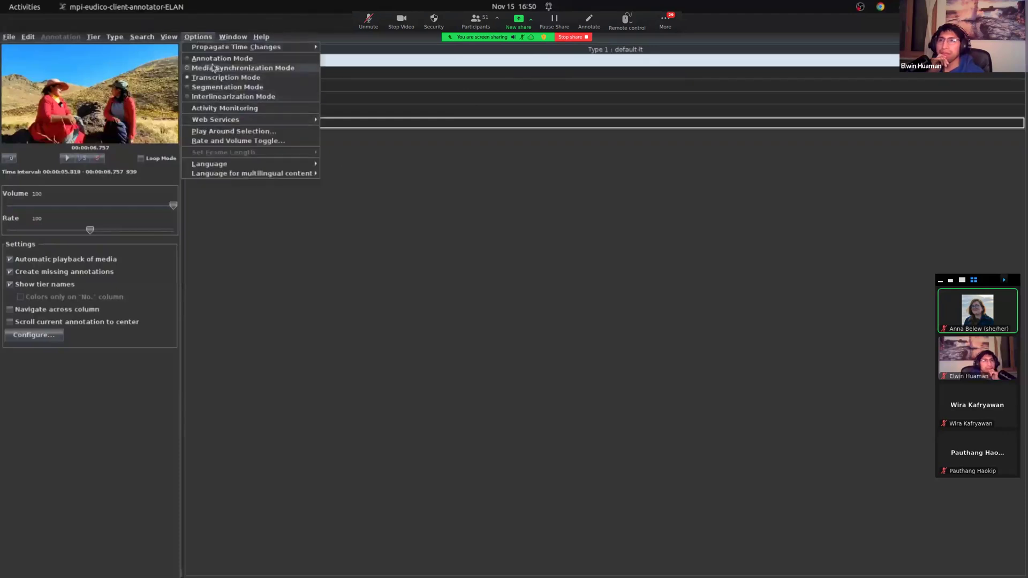
click(214, 59)
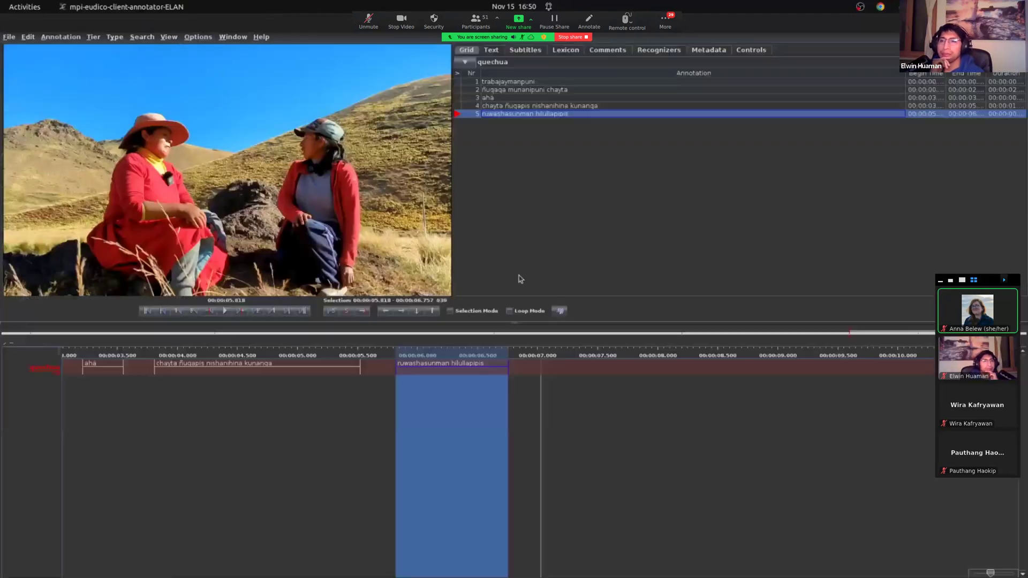
click(556, 408)
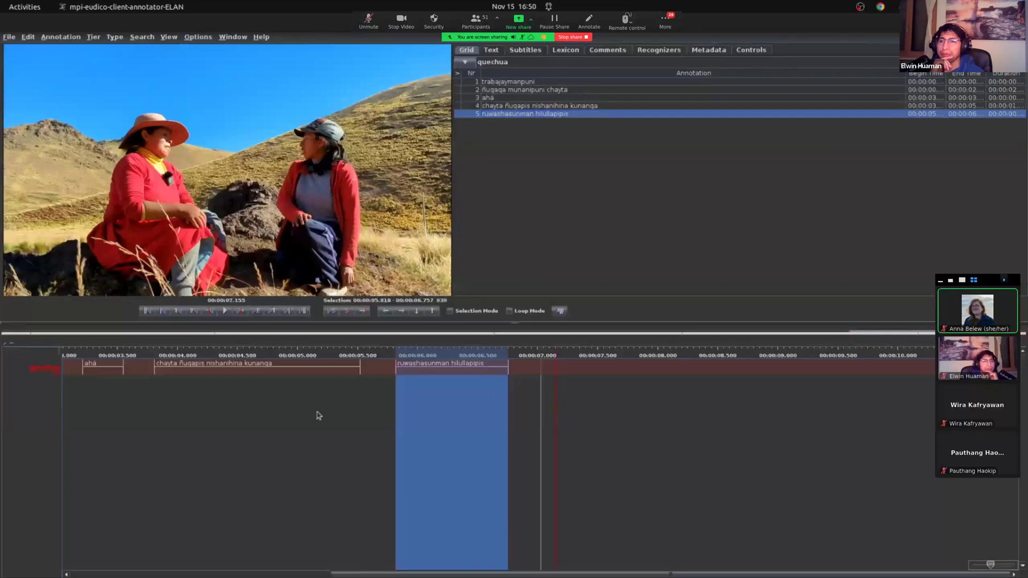
click(513, 84)
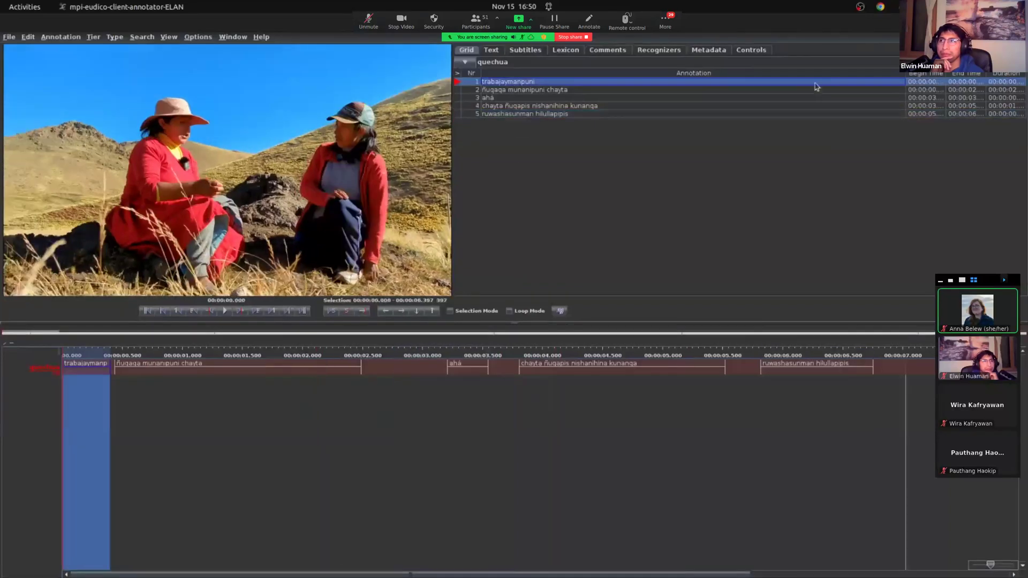
Display the quechua tier's annotations as running text in the text view.
click(492, 51)
click(495, 63)
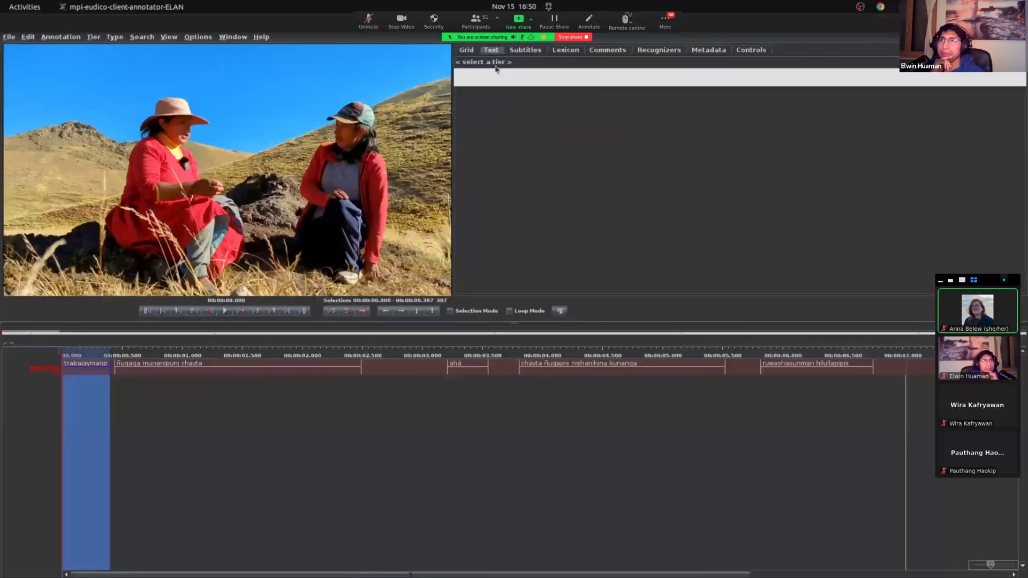
click(497, 81)
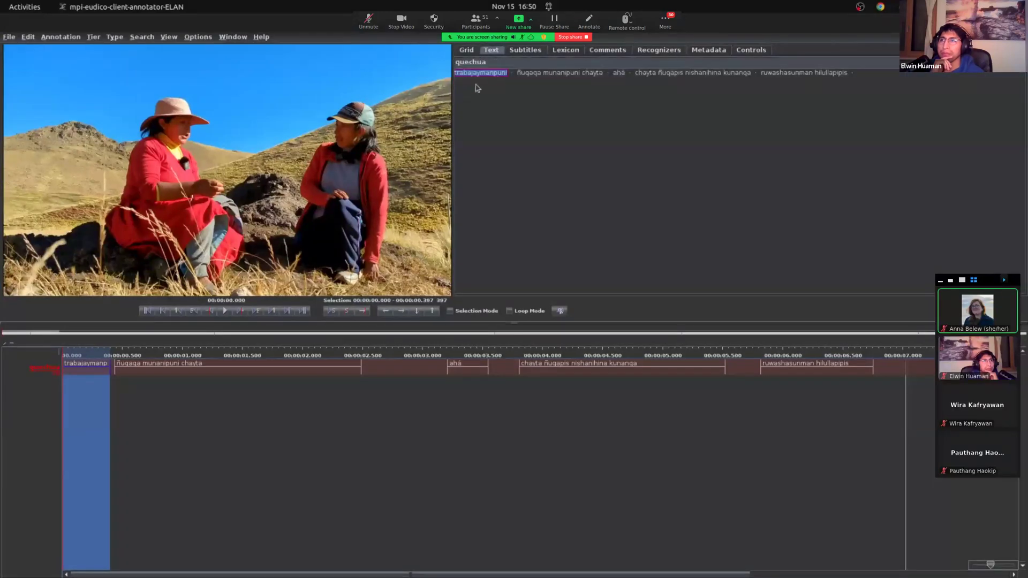
Return to the grid view and set up a subtitles text export of the quechua tier with master media time offset included.
click(468, 54)
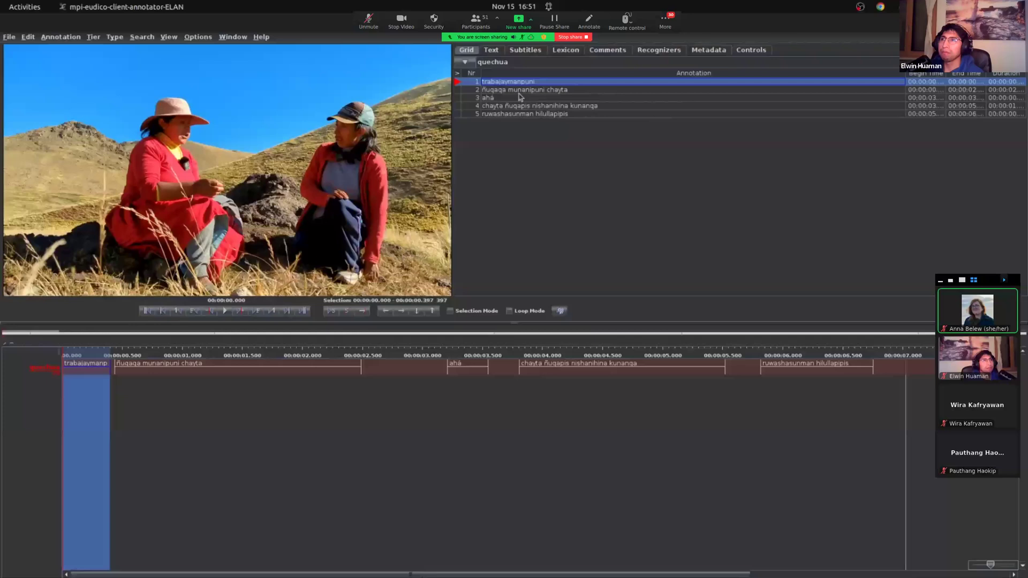
click(10, 38)
mouse_move(83, 238)
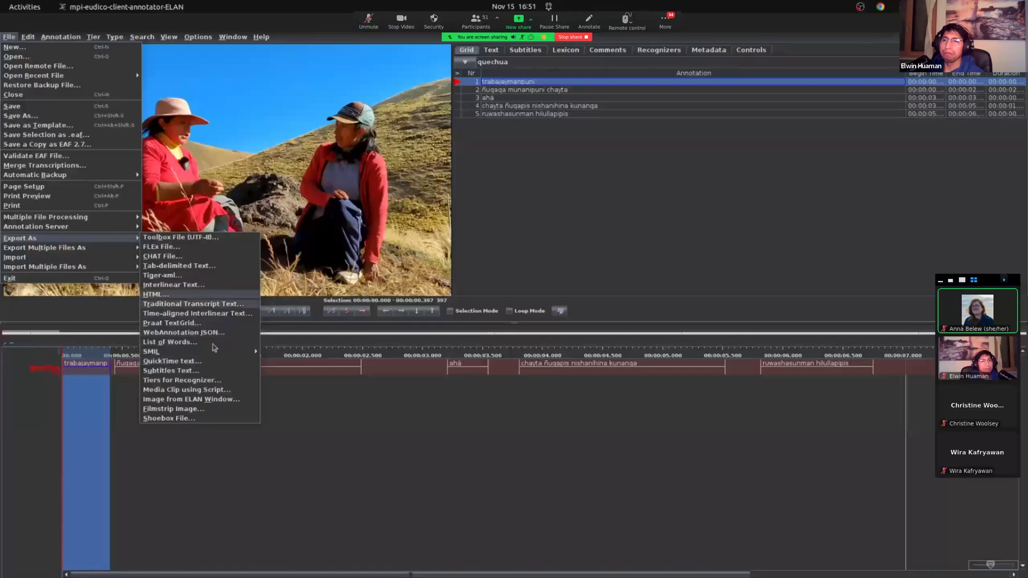
click(198, 371)
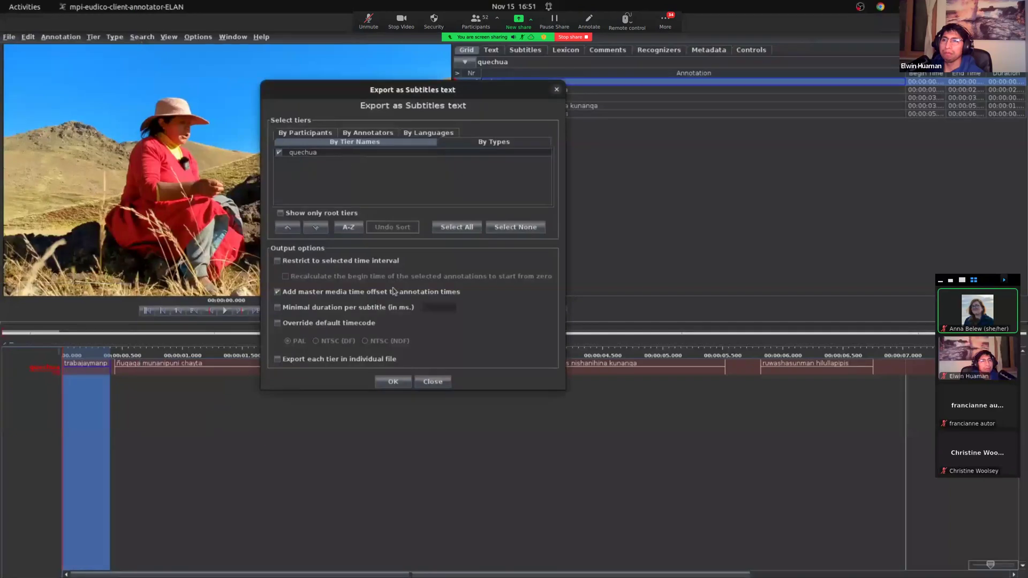
click(395, 381)
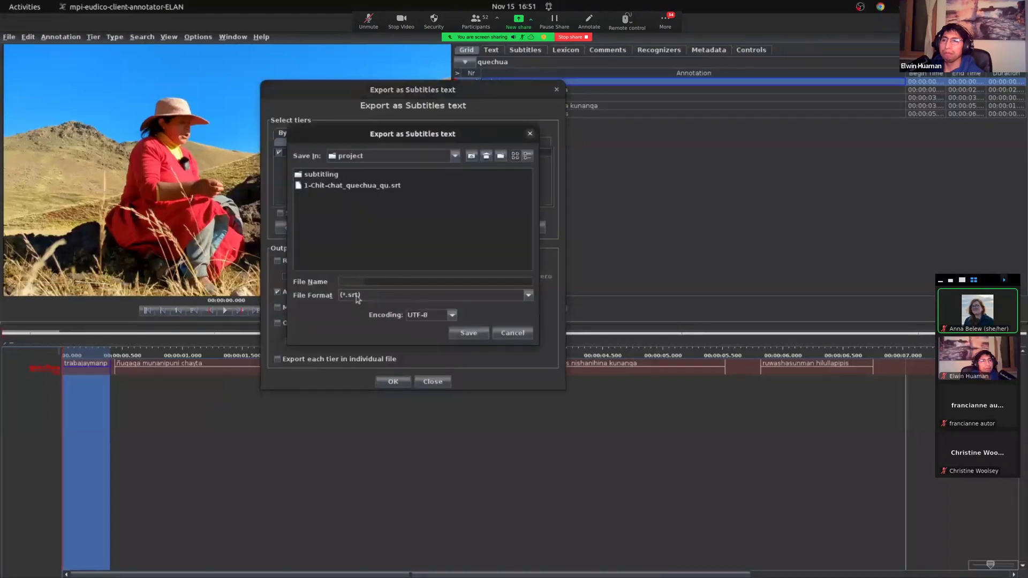
Save the exported subtitles as 1-Chit-chat_quechua_qu.srt in the project folder, in SRT format with UTF-8 encoding.
click(359, 281)
key(ctrl+a)
key(BackSpace)
click(354, 186)
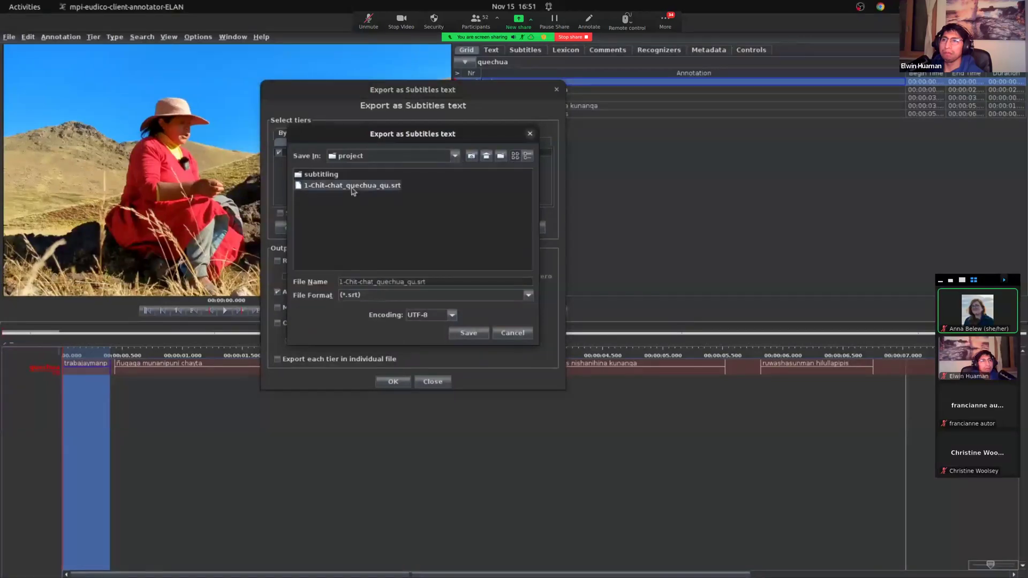
click(415, 282)
click(468, 333)
click(506, 310)
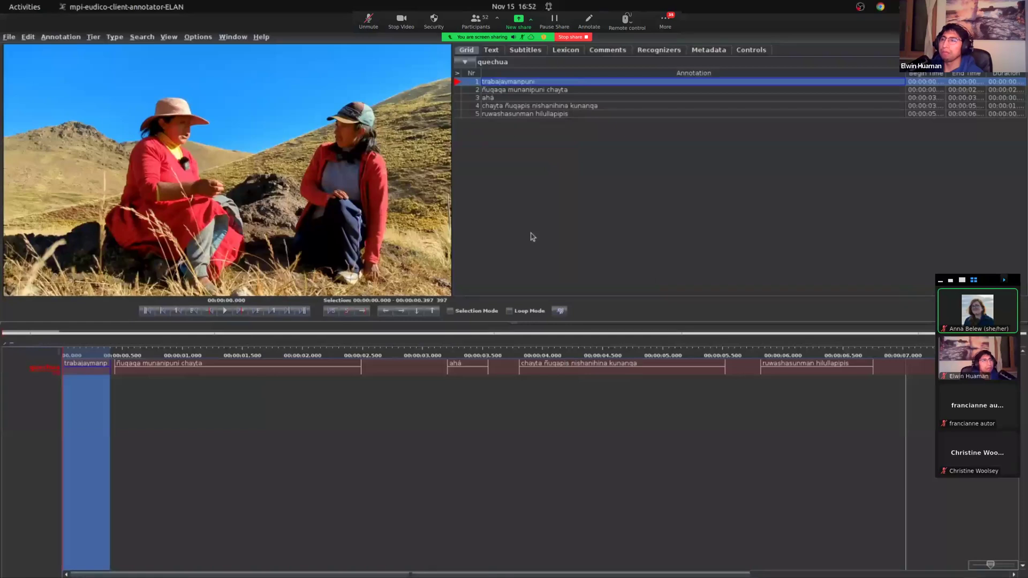
mouse_move(623, 209)
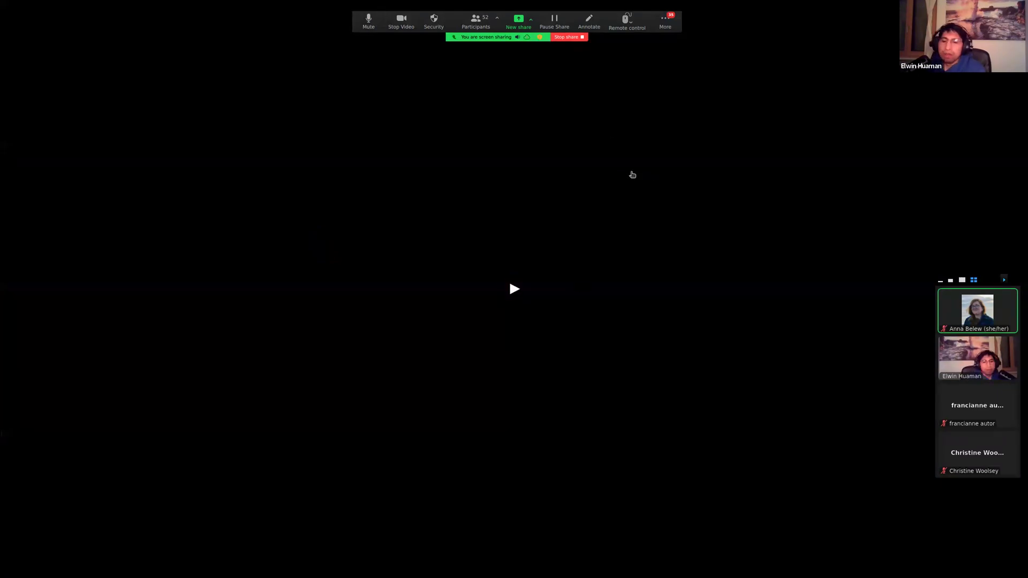
click(508, 177)
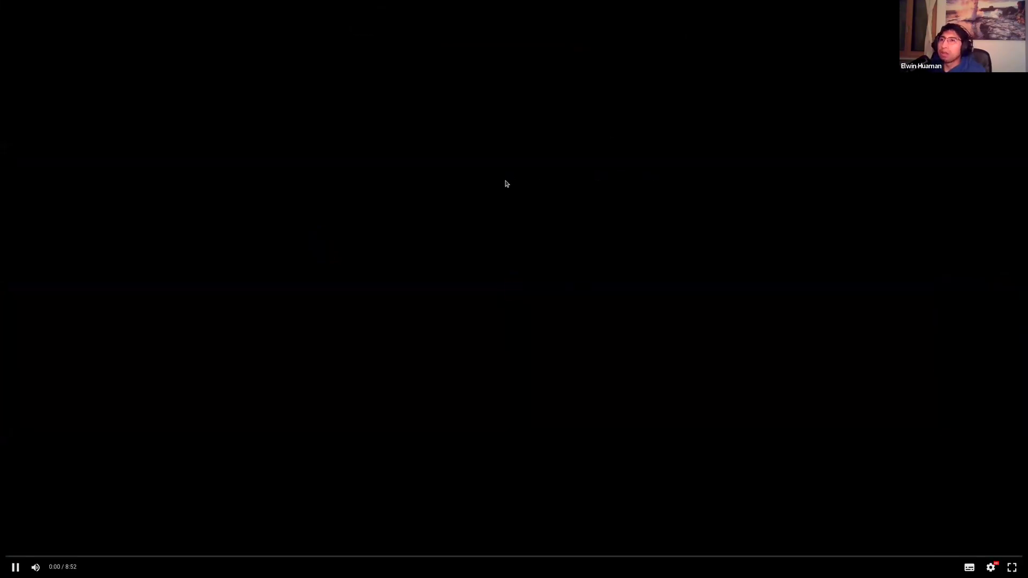
key(Escape)
click(216, 549)
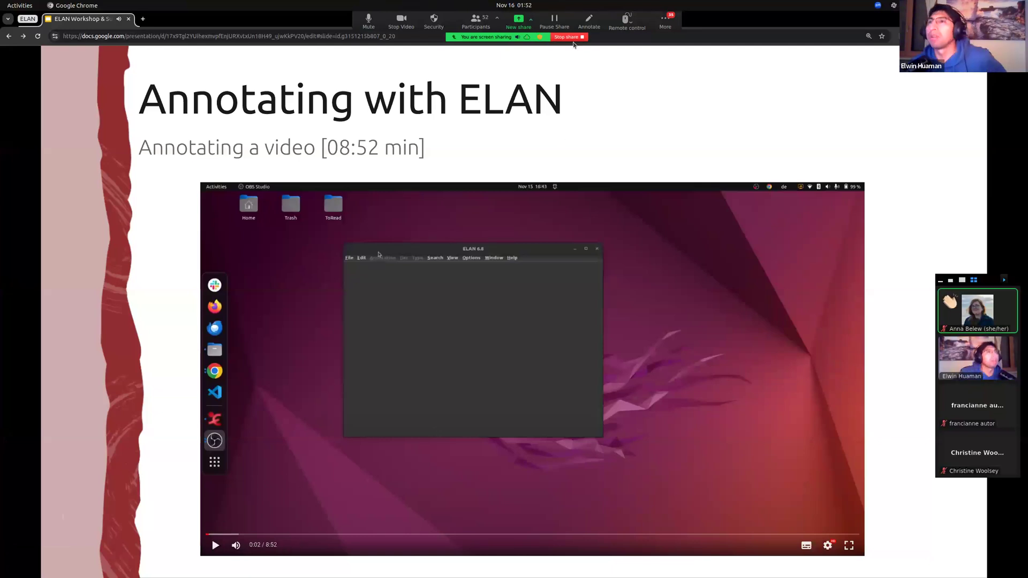
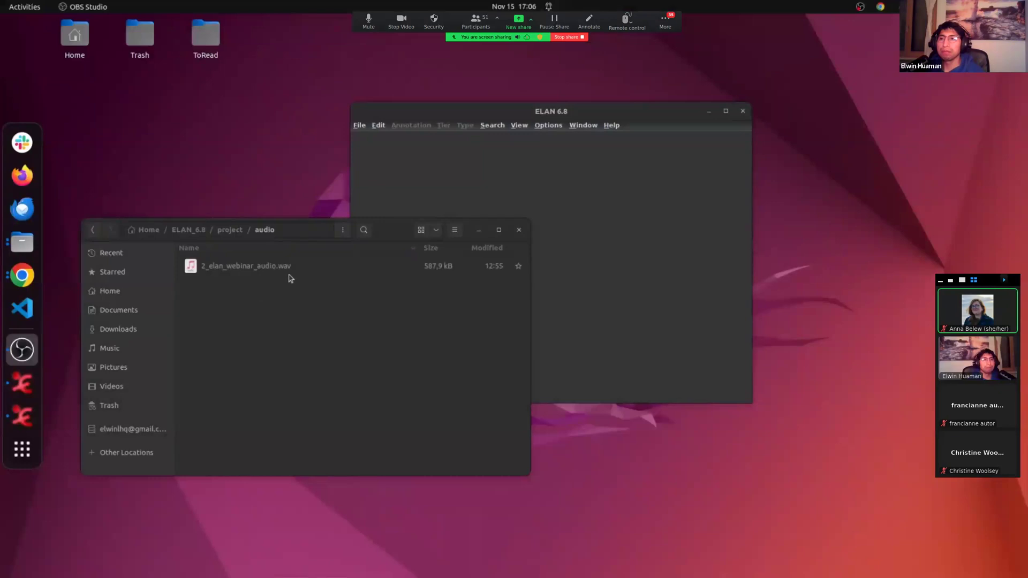
Minimise the file manager window and start a new annotation document in ELAN.
click(479, 231)
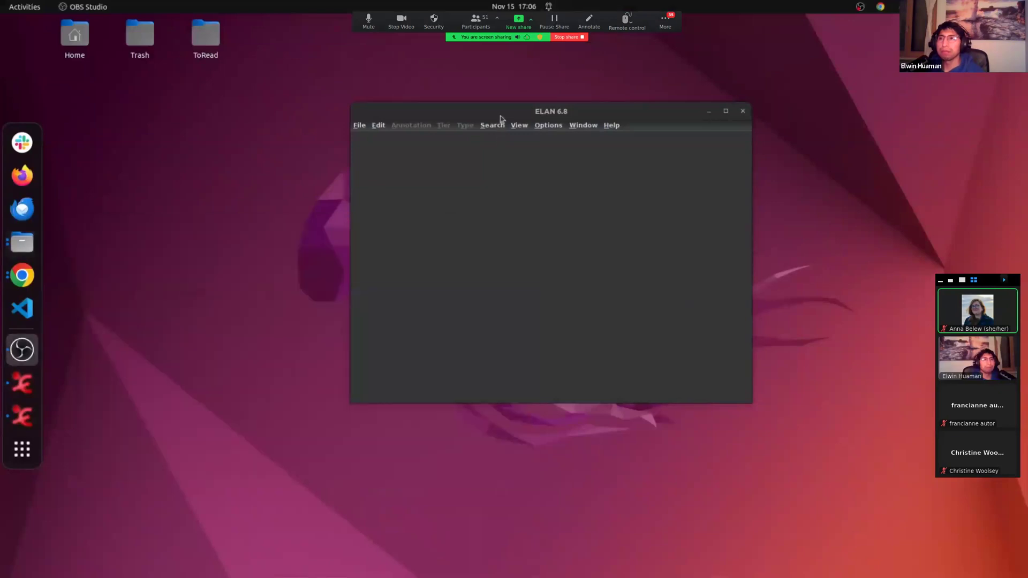
click(500, 118)
click(361, 126)
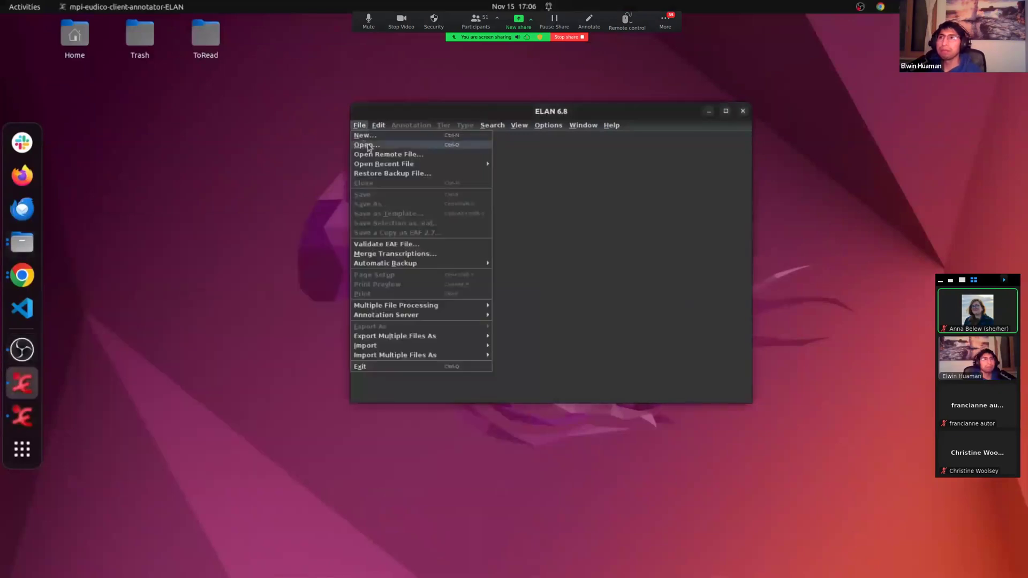
click(367, 137)
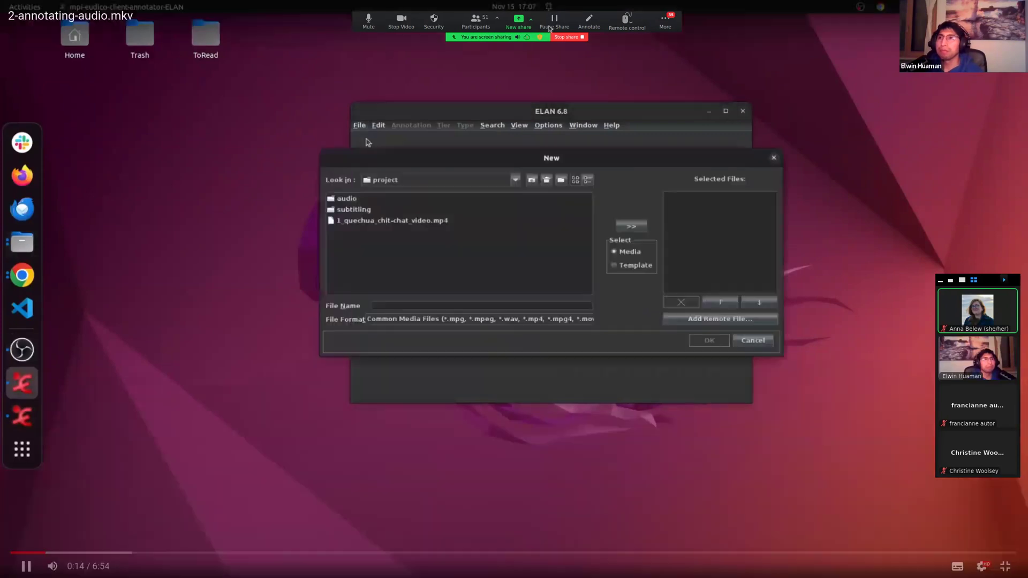
click(359, 26)
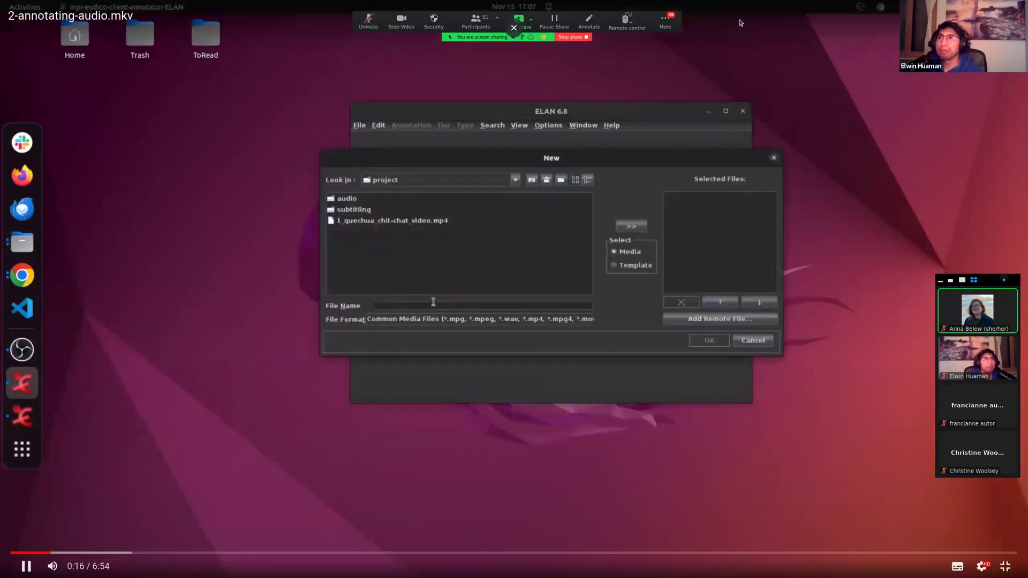
Create the new document with 2_elan_webinar_audio.wav from the project's audio folder as its media file.
text(audio-test)
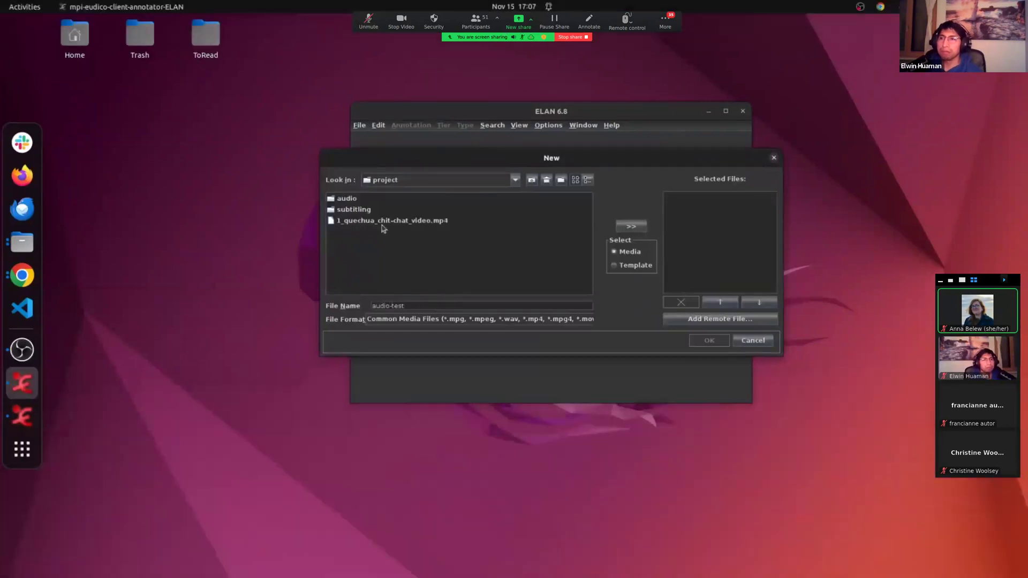
double_click(346, 199)
click(358, 199)
click(631, 226)
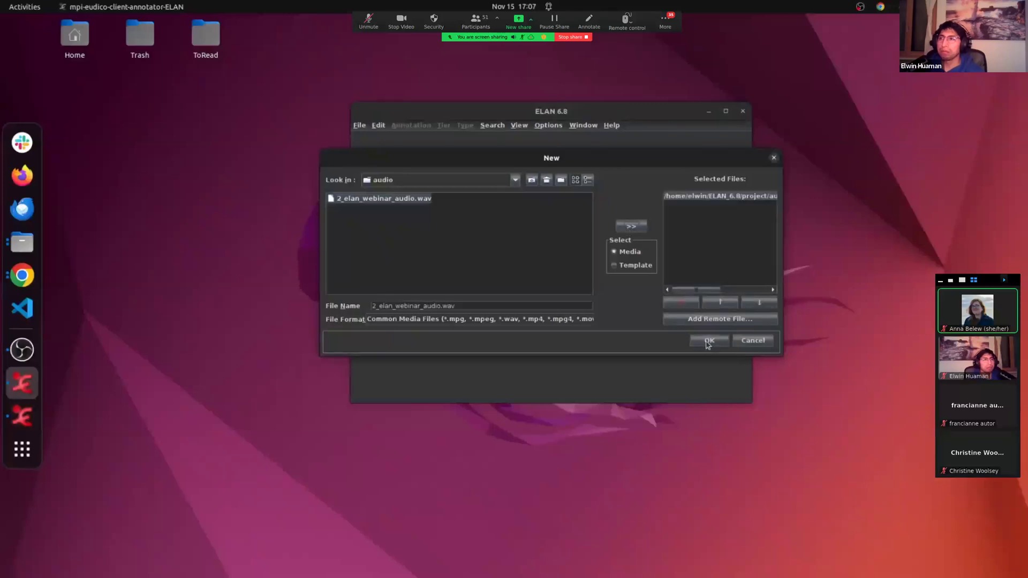
click(708, 342)
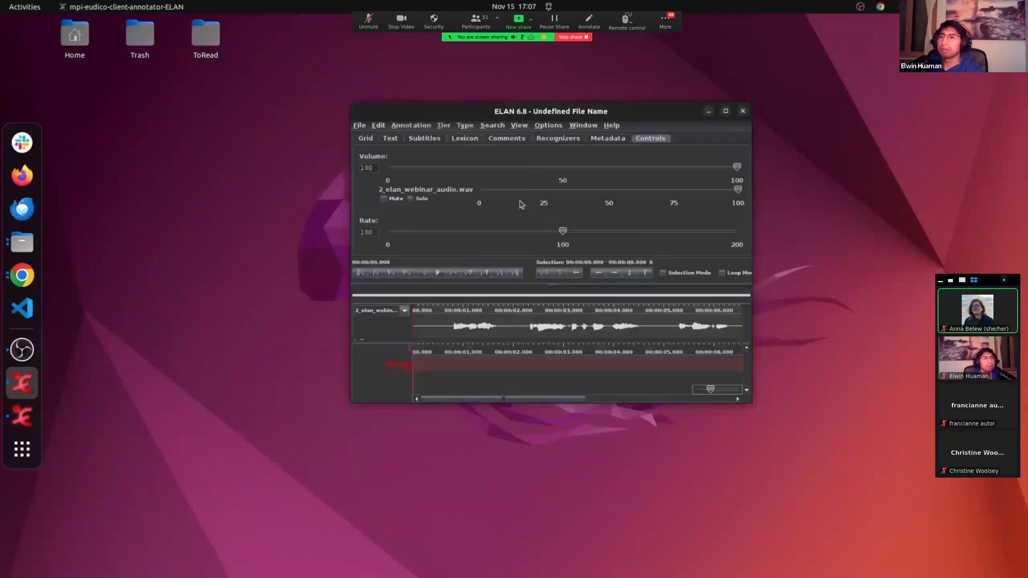
Maximise the ELAN window, show the recognizers and enlarge their pane to reveal more settings.
drag(624, 111, 387, 85)
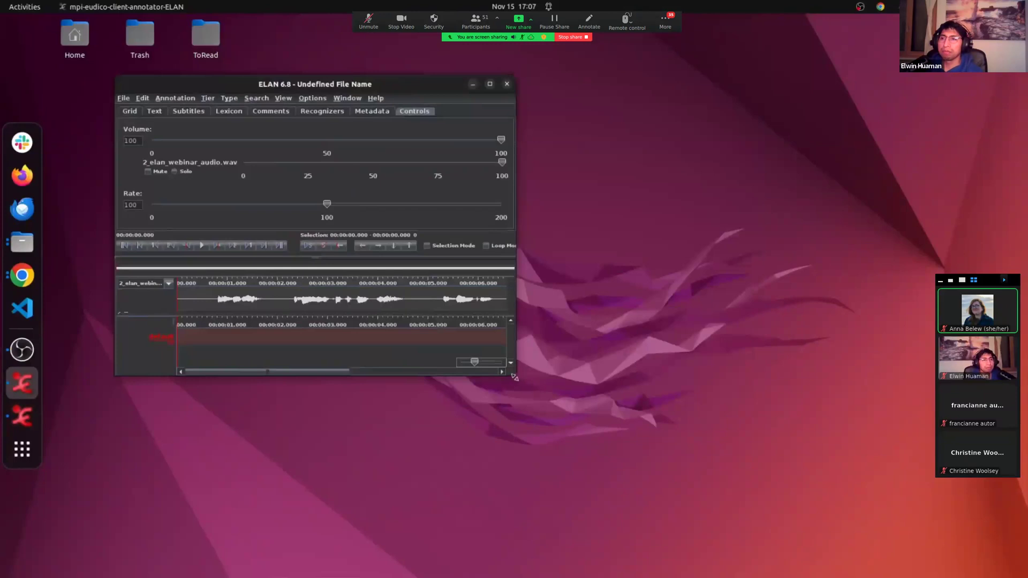
click(489, 84)
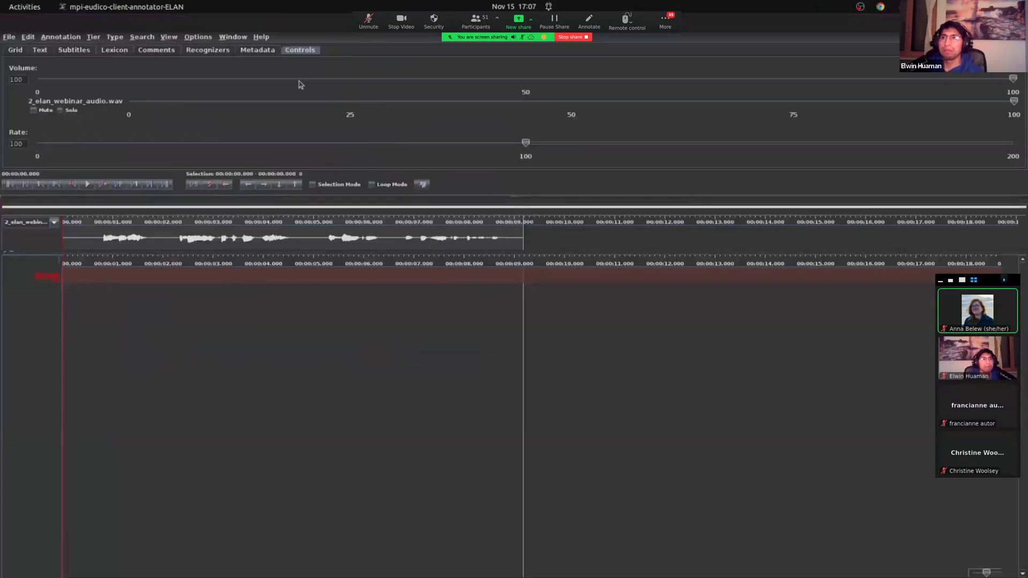
click(202, 54)
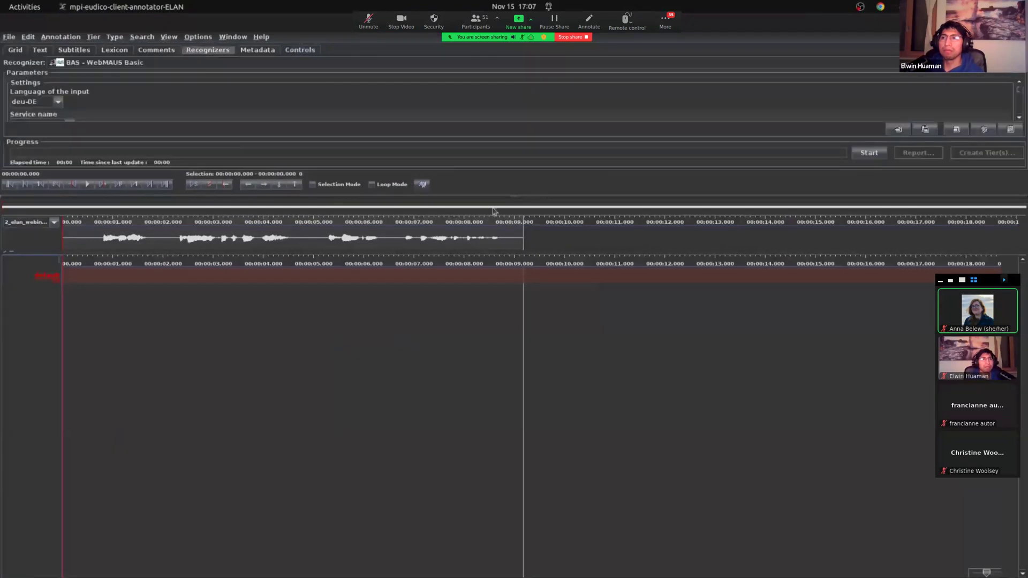
drag(513, 289, 512, 299)
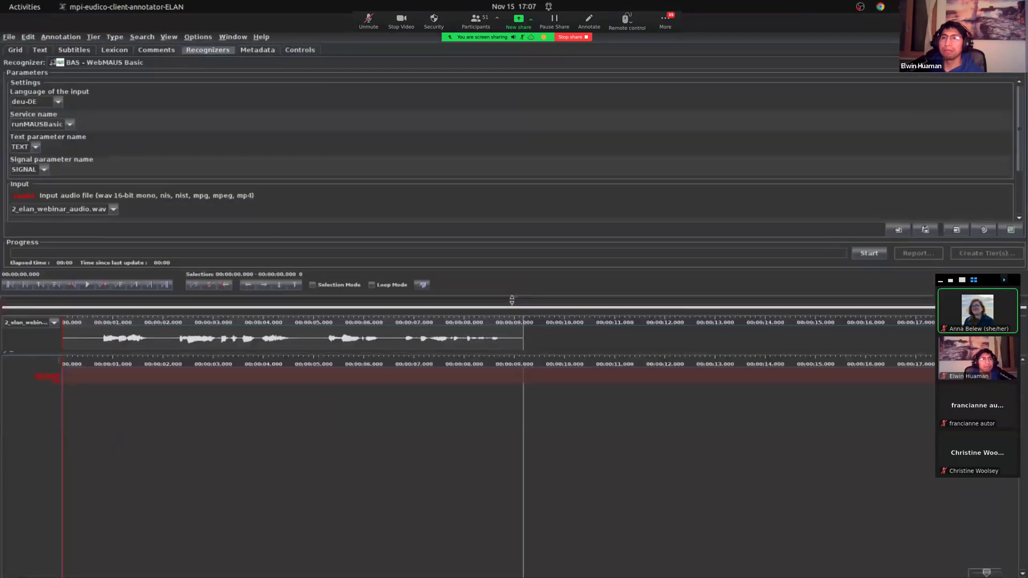
Choose Silence Recognizer MPI-PL as the recognizer and dismiss the backup warning.
click(58, 102)
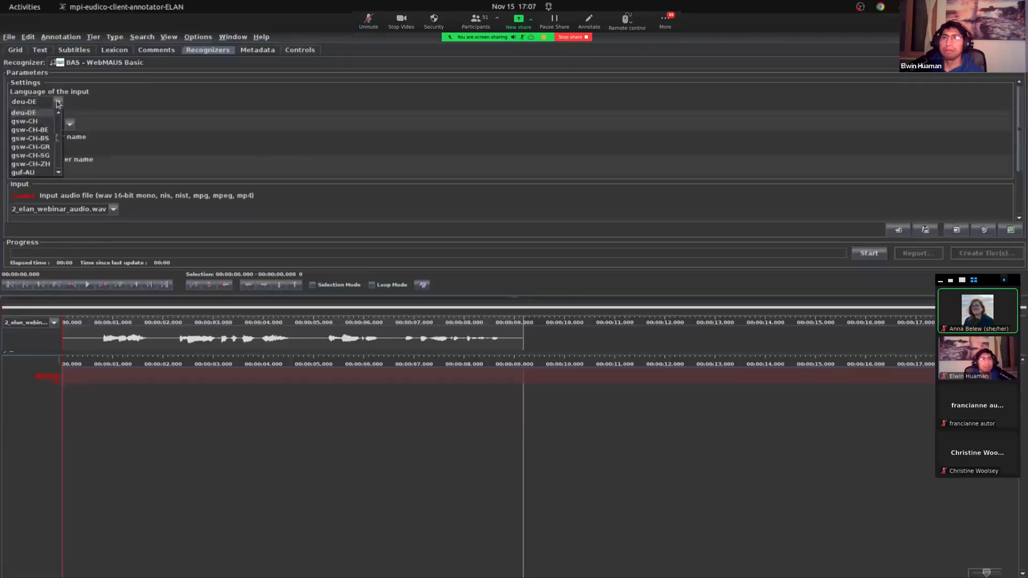
click(58, 102)
click(121, 67)
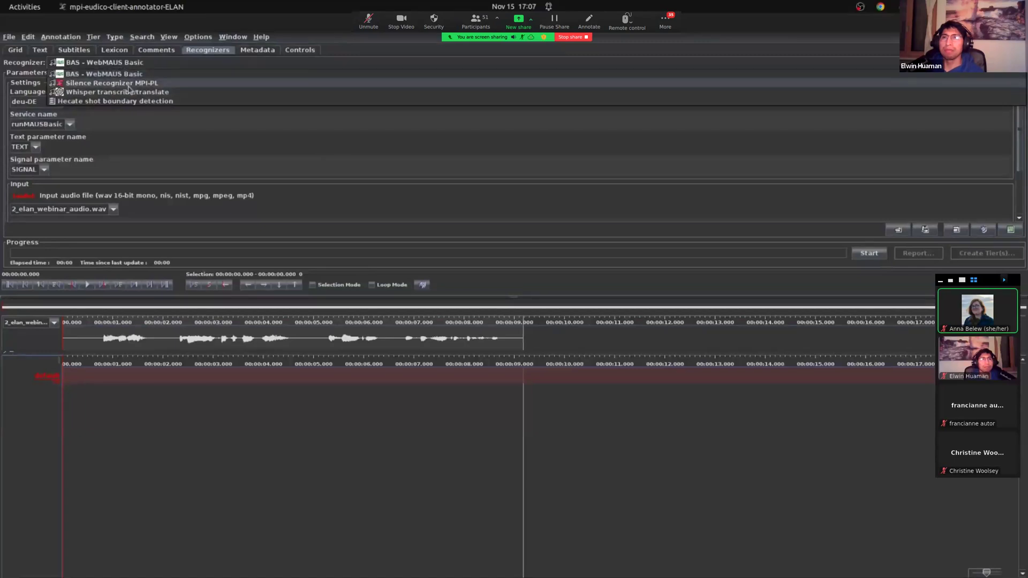
click(128, 84)
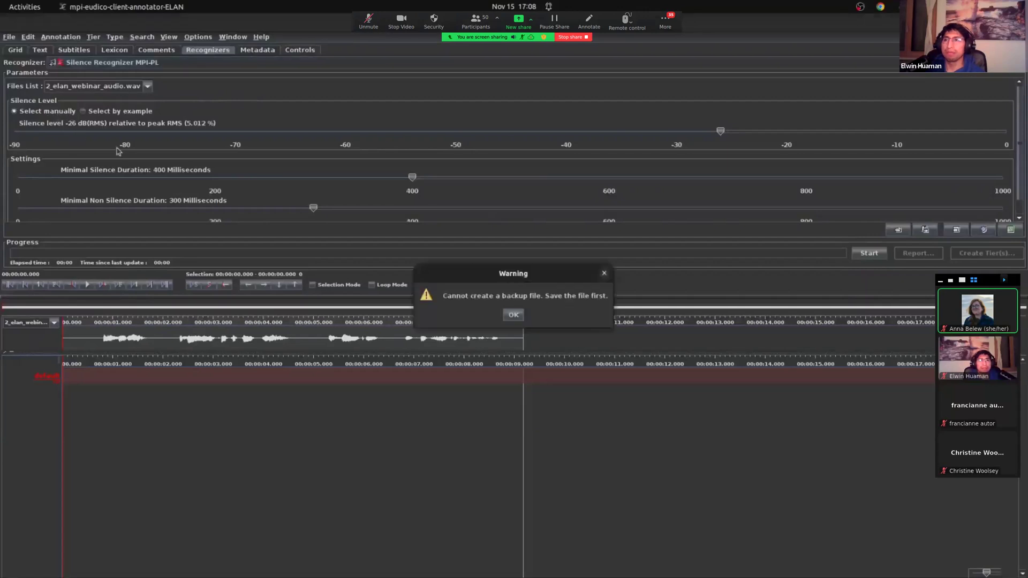
click(513, 316)
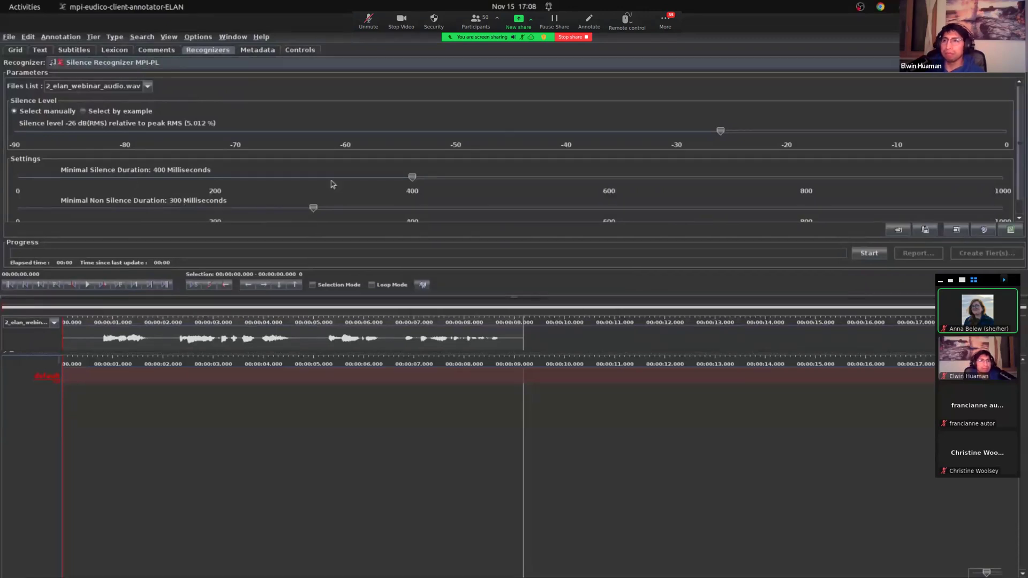
Run the silence recognizer at a -26 dB silence level, 400 ms minimal silence and 300 ms minimal non-silence duration.
scroll(287, 188, down, 1)
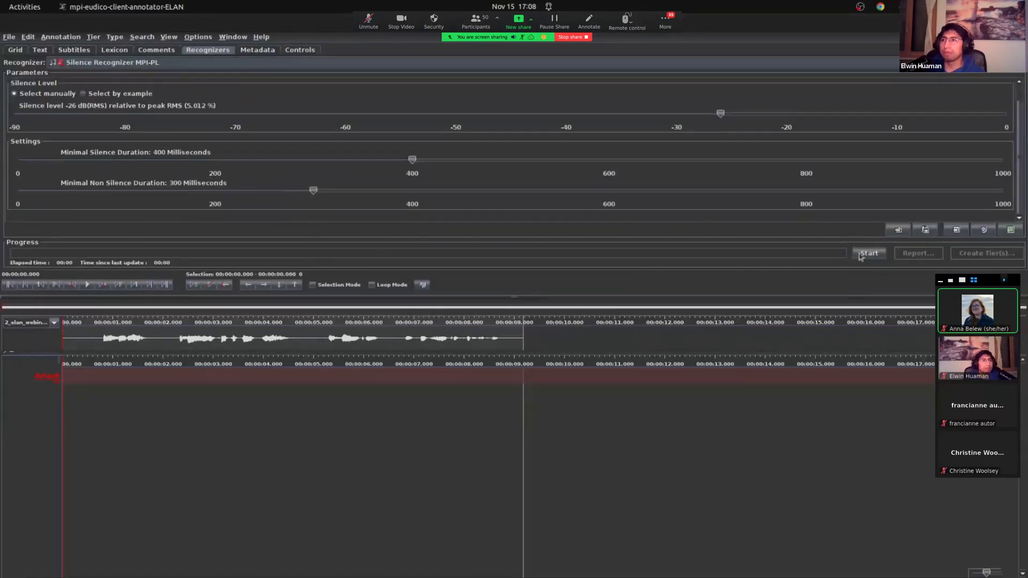
scroll(322, 169, up, 1)
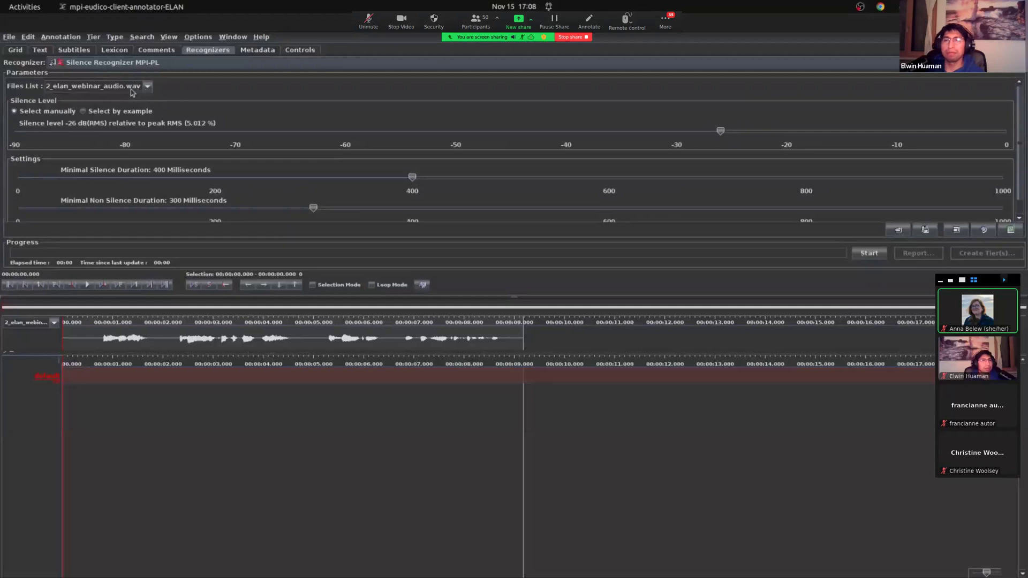
scroll(229, 201, down, 1)
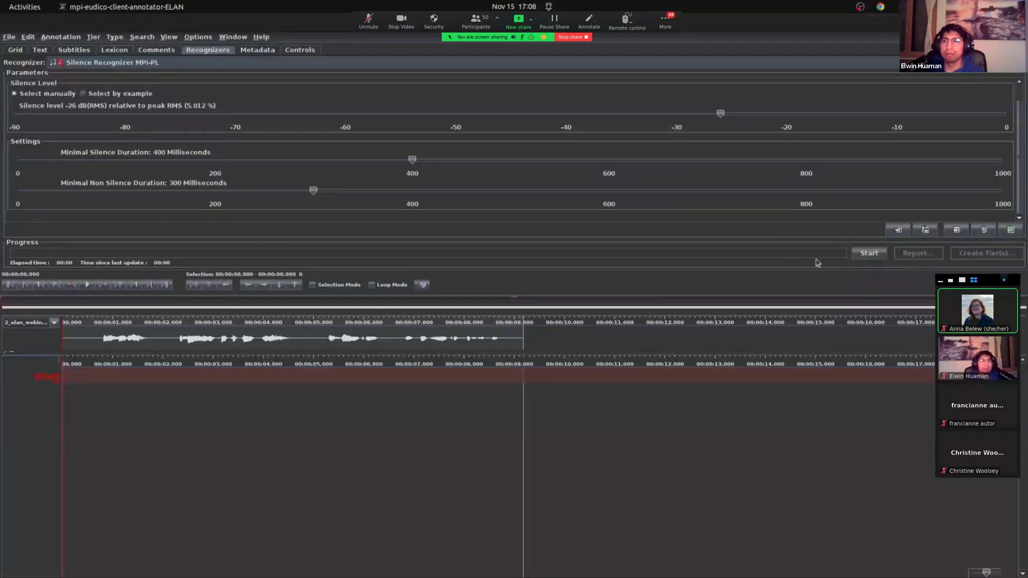
click(877, 255)
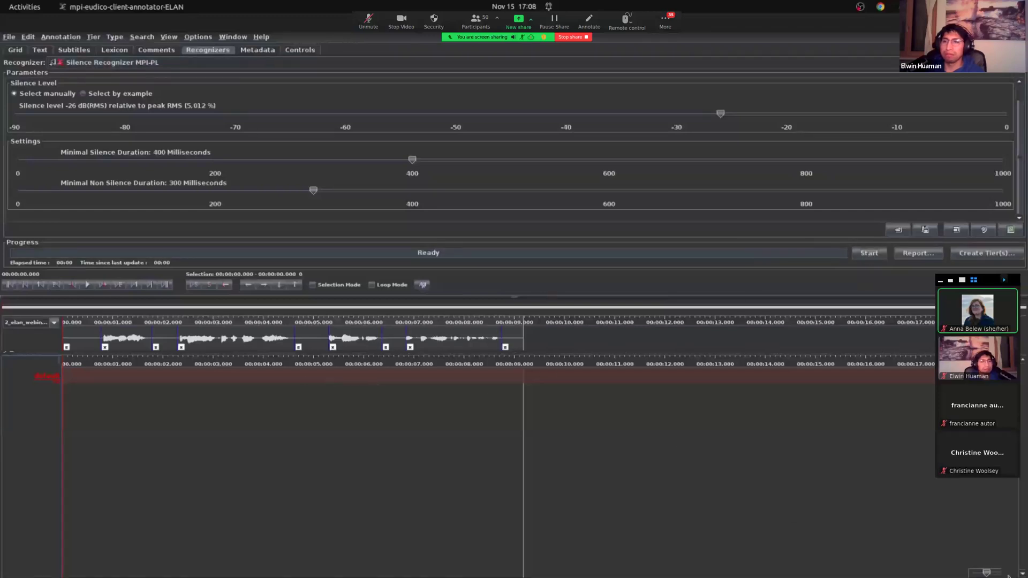
Play the audio on an enlarged timeline to check the detected speech and silence segments.
drag(988, 574, 991, 575)
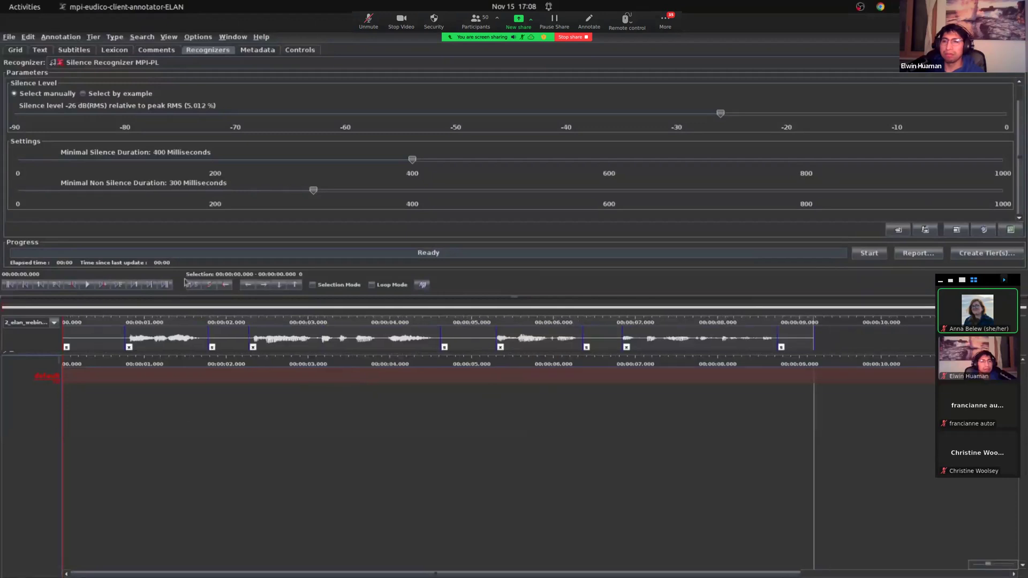
click(88, 285)
click(88, 285)
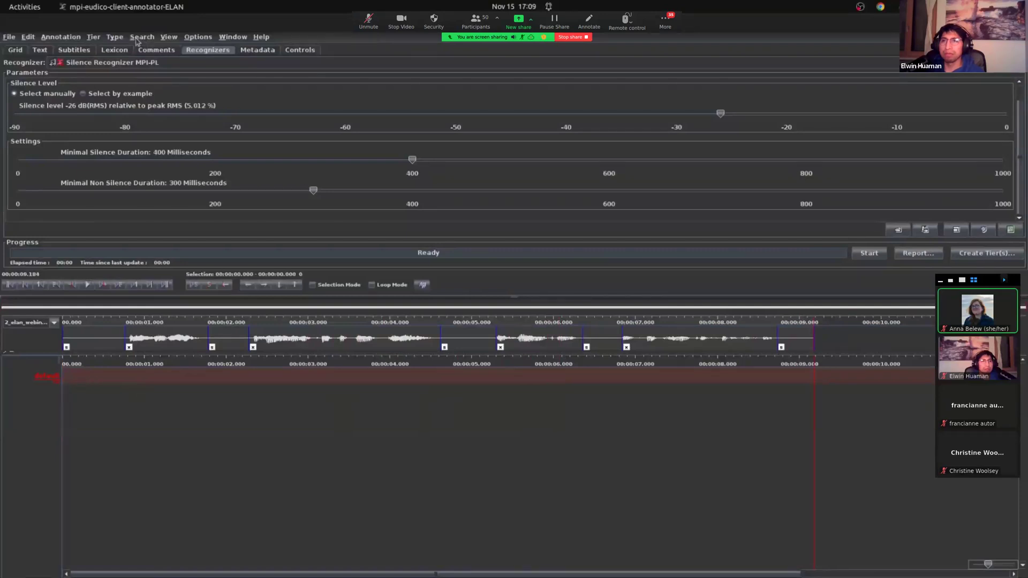
Try to add a new tier named "english" with the default-lt tier type.
click(115, 37)
mouse_move(165, 41)
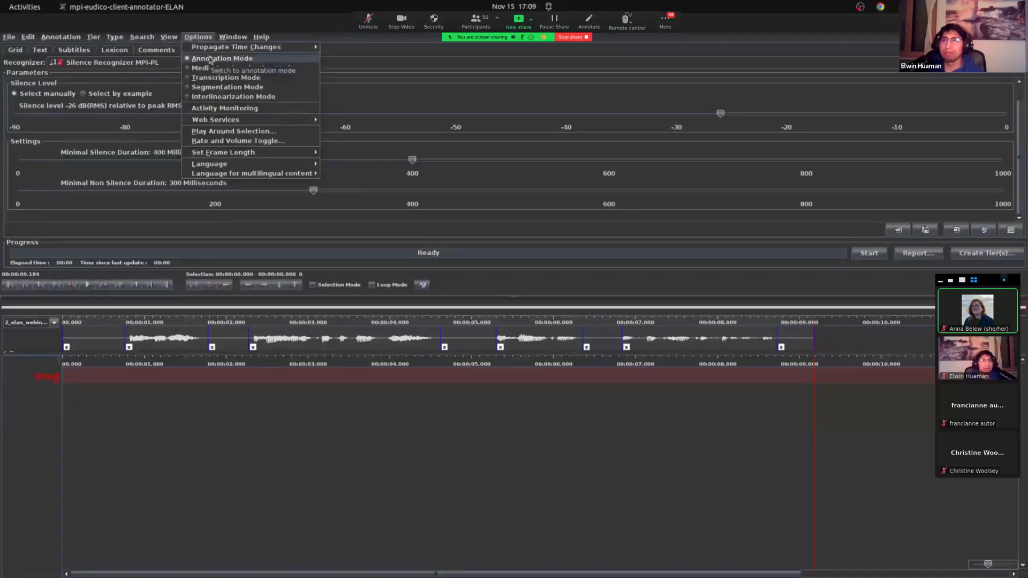
mouse_move(95, 38)
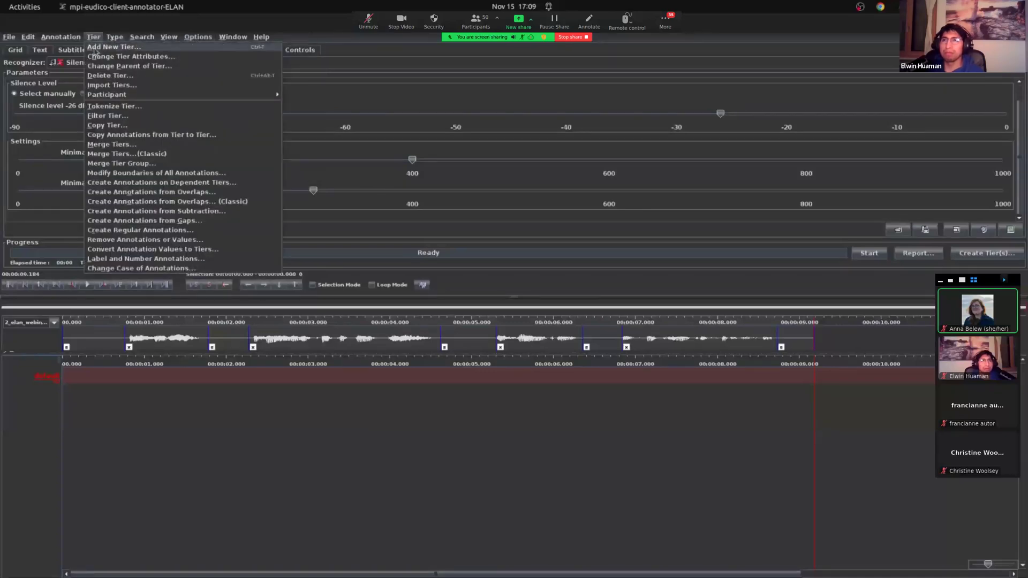
click(99, 48)
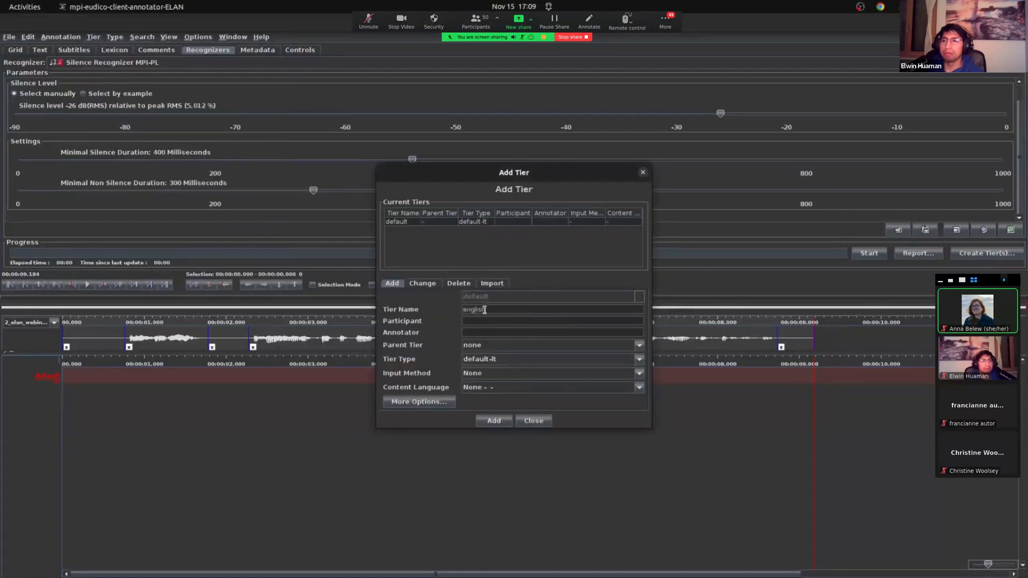
click(529, 423)
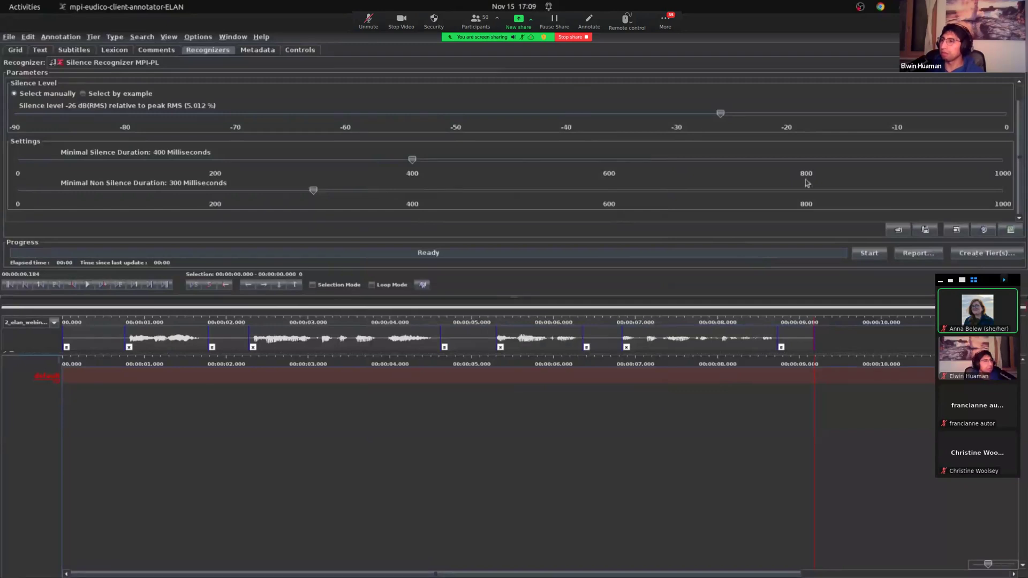
Create a tier from the Channel1 segmentation that includes only the x segments and leaves out the s segments.
click(958, 256)
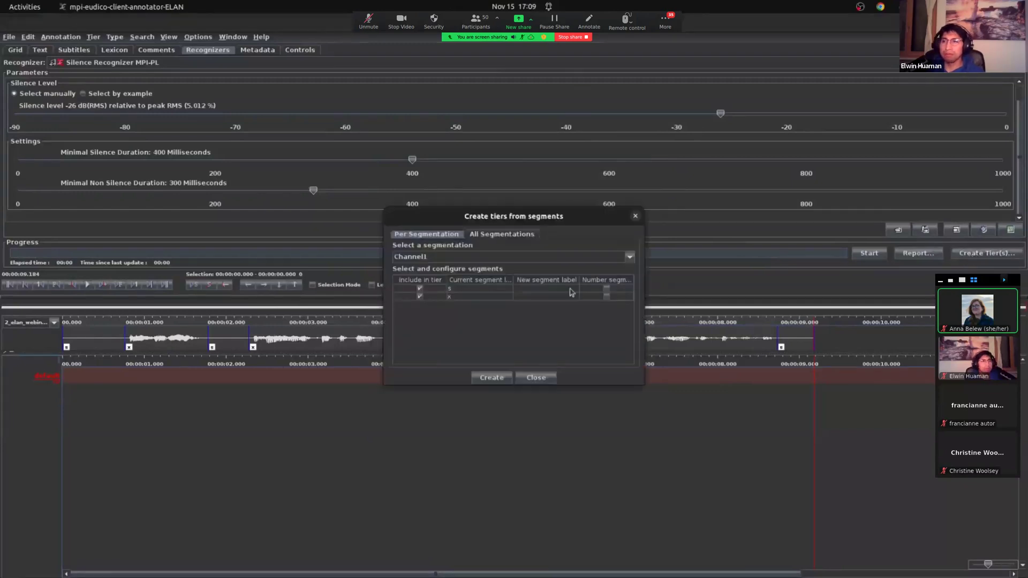
click(420, 289)
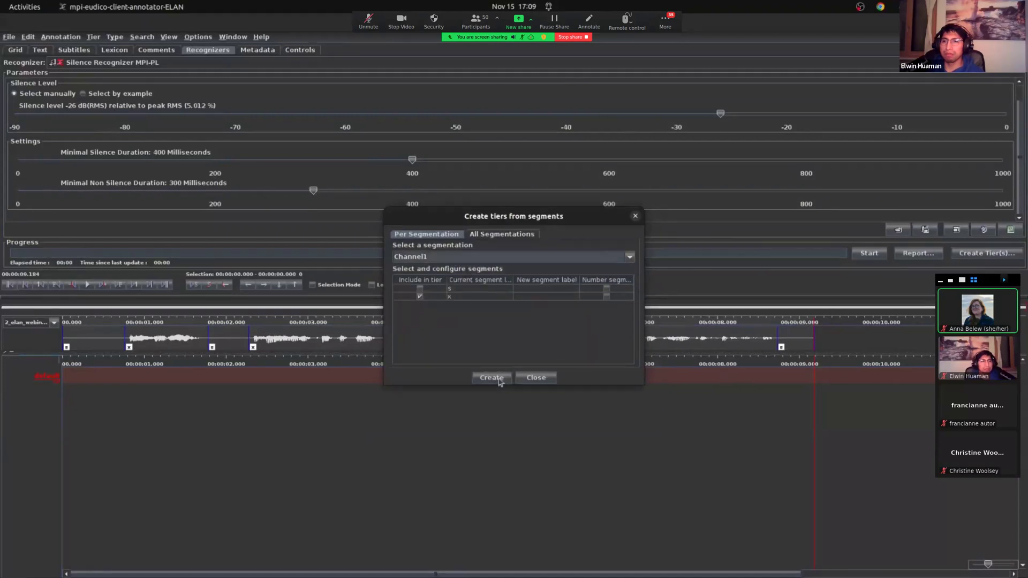
click(425, 259)
click(425, 259)
click(503, 382)
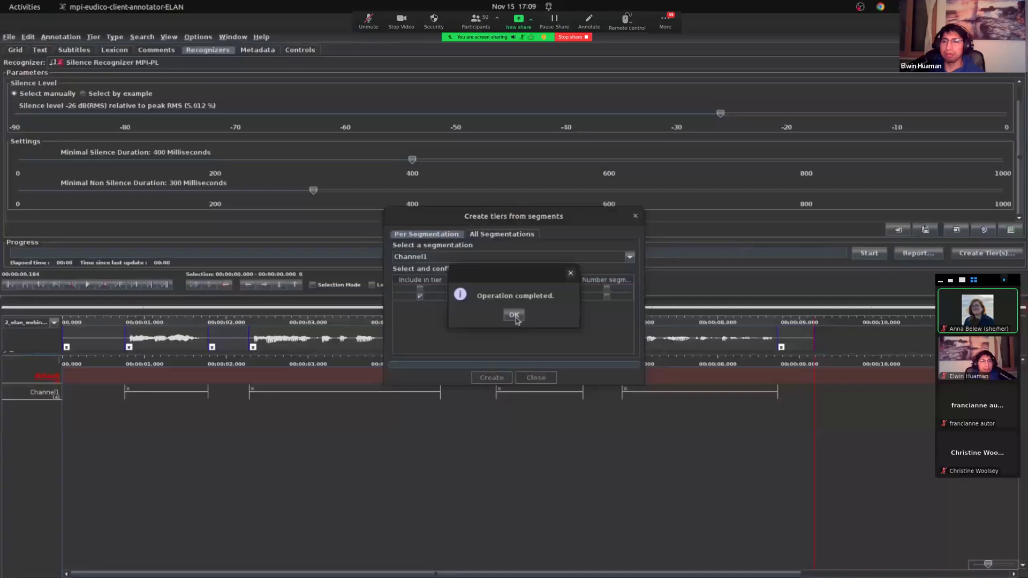
click(514, 316)
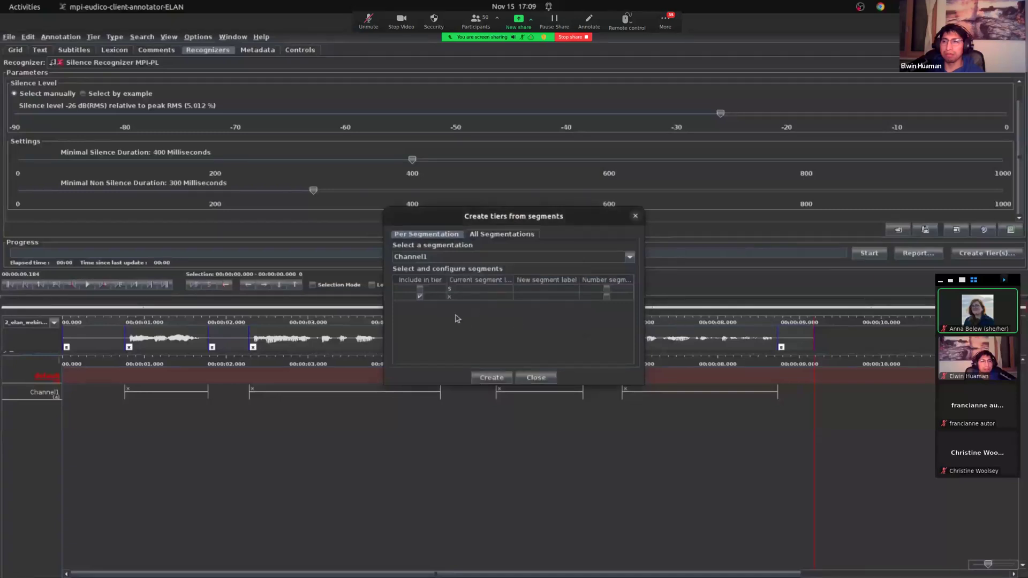
Create a second tier from the same Channel1 x segments, close tier creation and select the first annotation on the Channel1 tier.
click(497, 381)
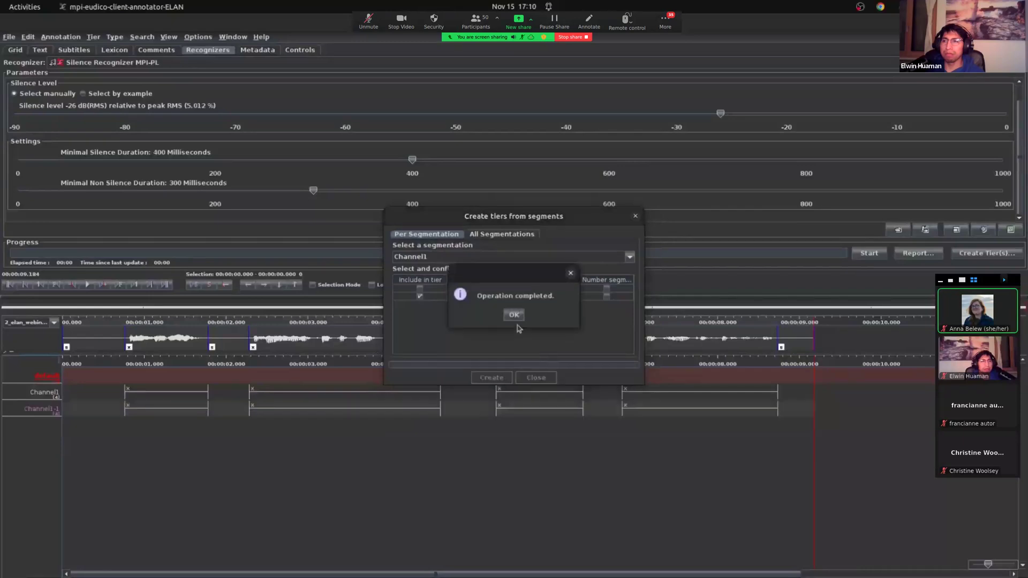
click(515, 316)
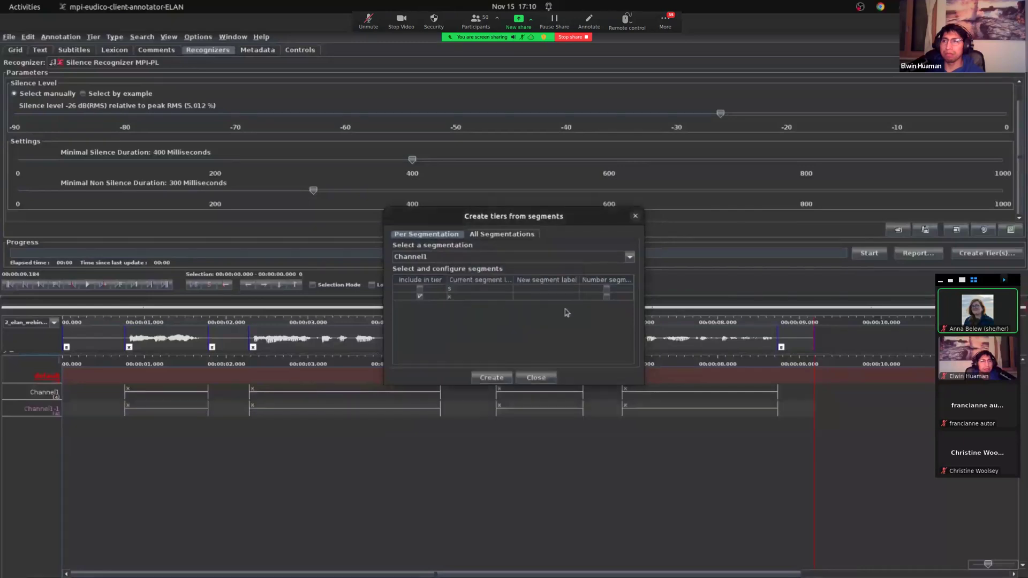
click(541, 377)
click(144, 395)
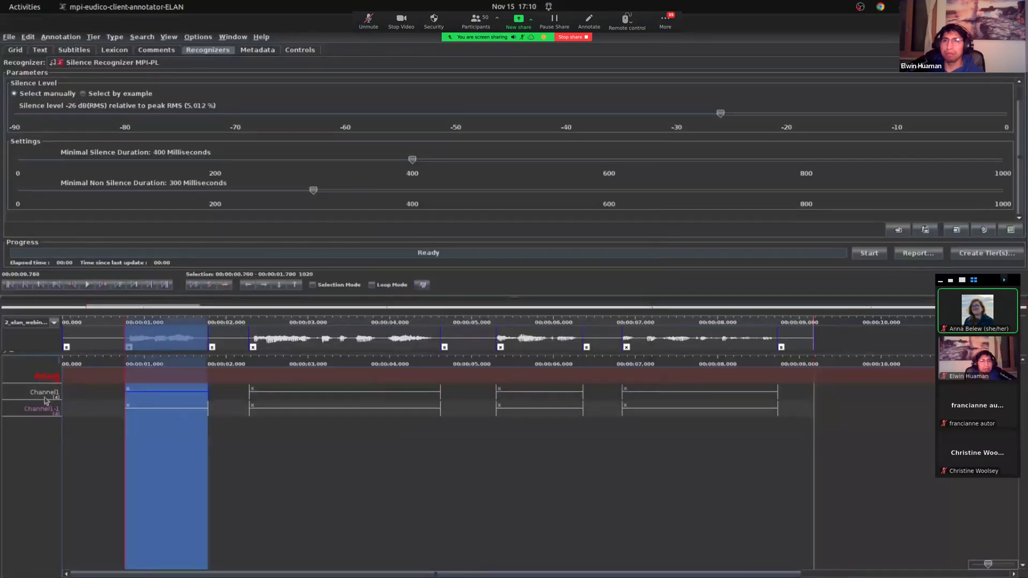
Rename the Channel1 tier to "english" in the tier attributes.
click(116, 40)
click(99, 57)
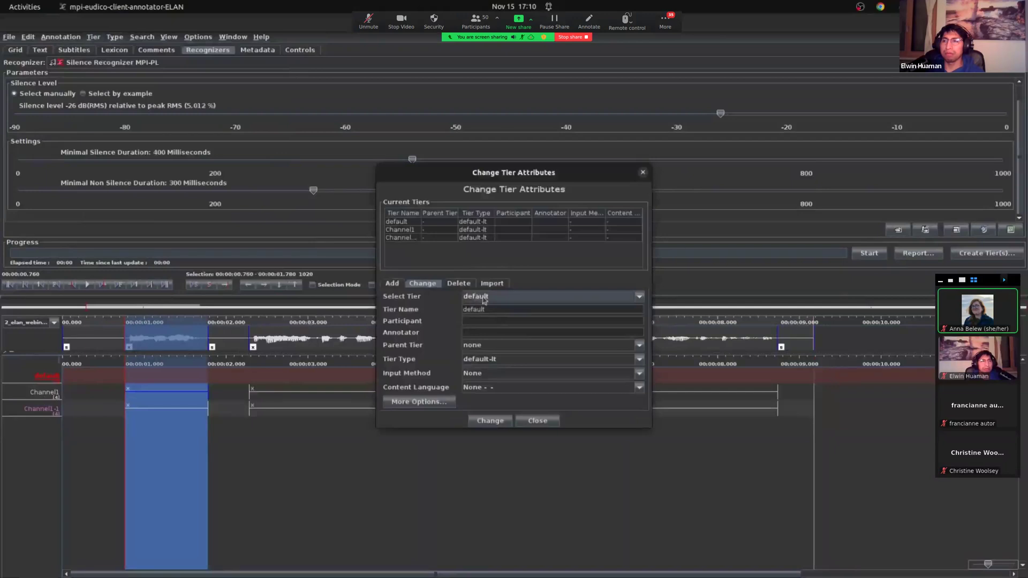
click(490, 300)
click(492, 316)
double_click(494, 311)
key(BackSpace)
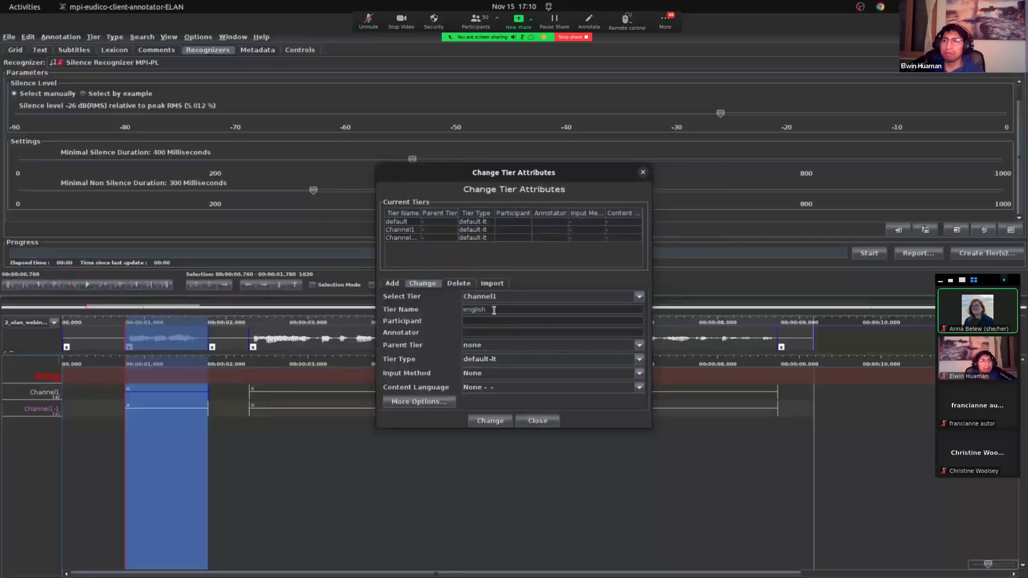
click(494, 421)
Rename the Channel1-1 tier to "spanish" and close the tier attributes.
click(477, 297)
click(485, 325)
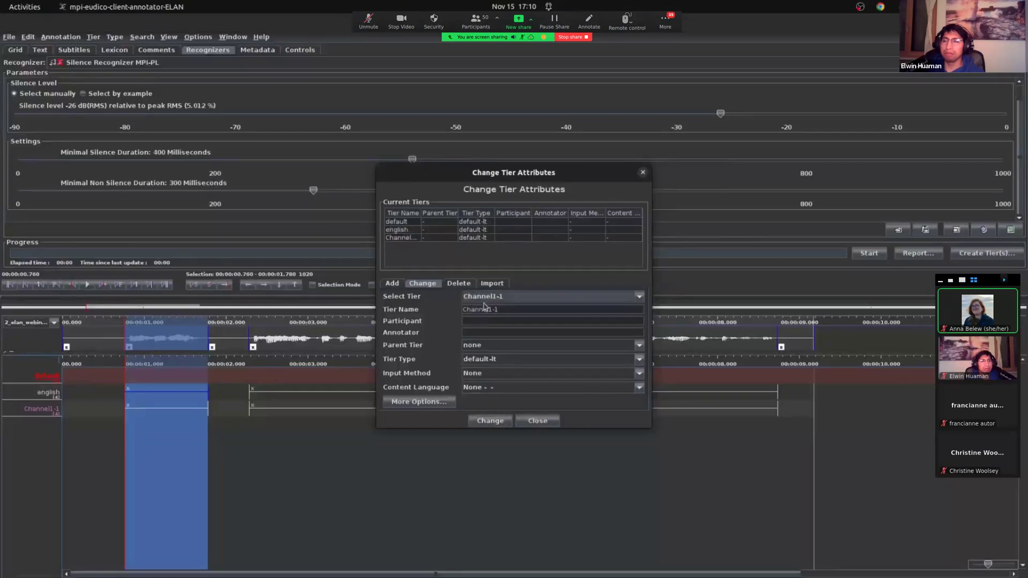
click(503, 310)
key(ctrl+a)
key(BackSpace)
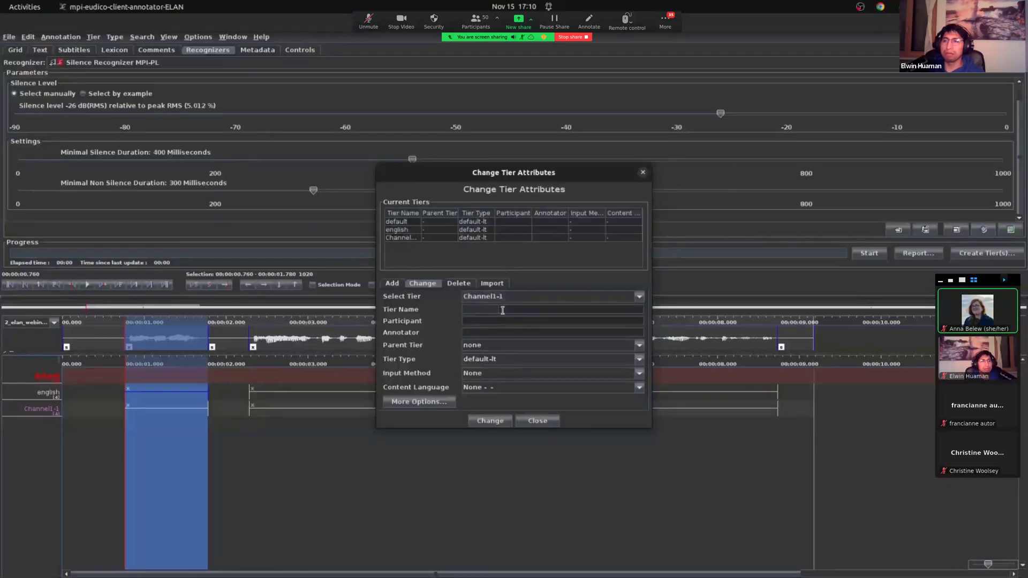
text(spanish)
click(490, 421)
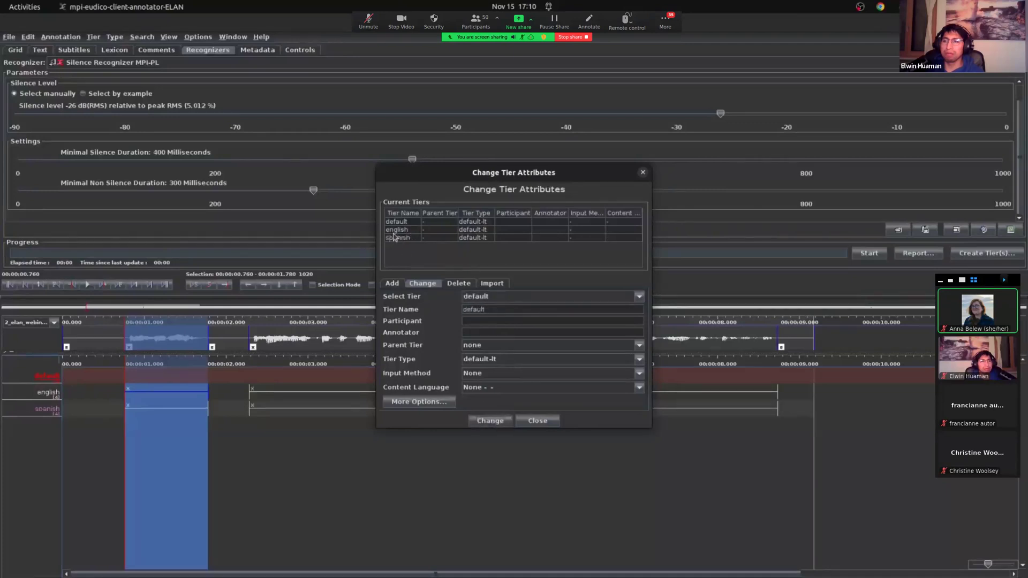
click(549, 423)
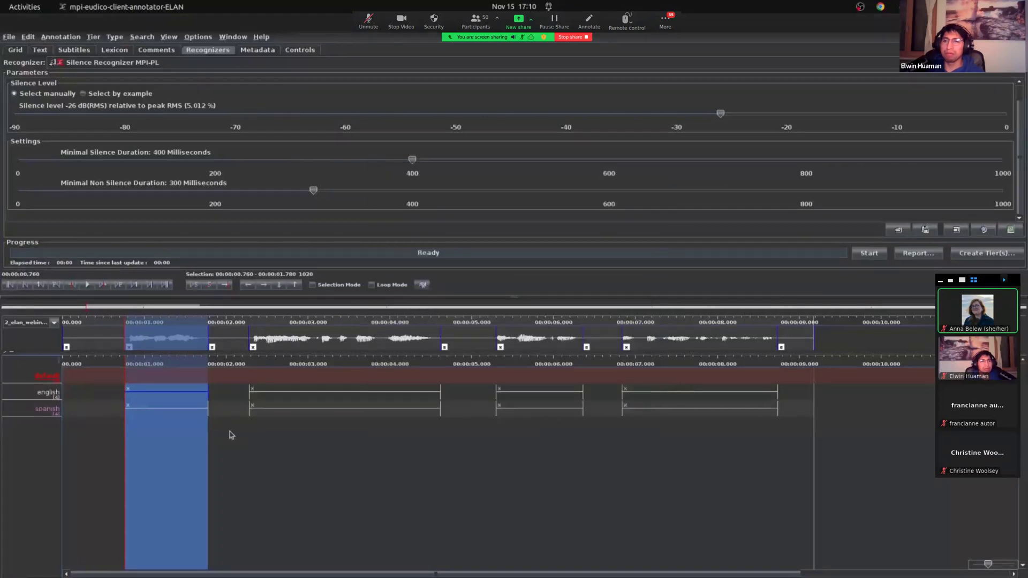
Switch from Annotation Mode to Transcription Mode.
click(232, 434)
click(170, 398)
click(196, 37)
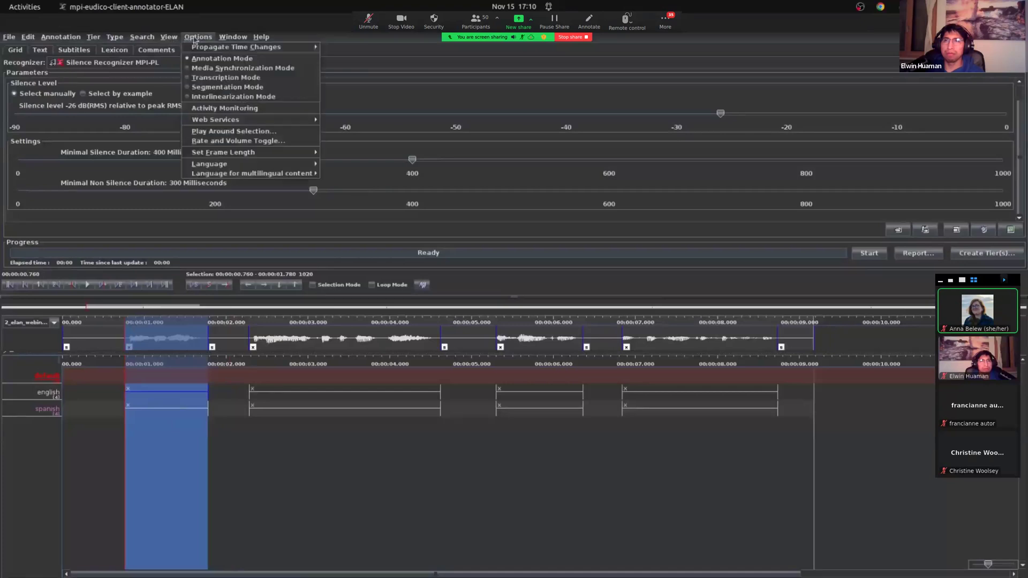
click(226, 78)
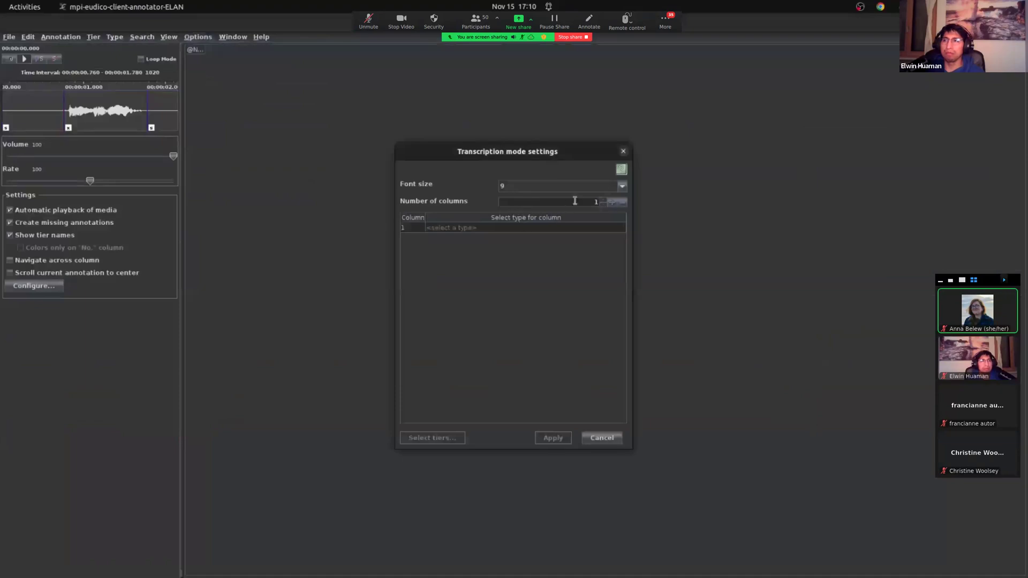
Set the transcription table to 4 columns and assign the default-lt type to column 1.
click(604, 201)
click(604, 200)
click(604, 201)
click(604, 201)
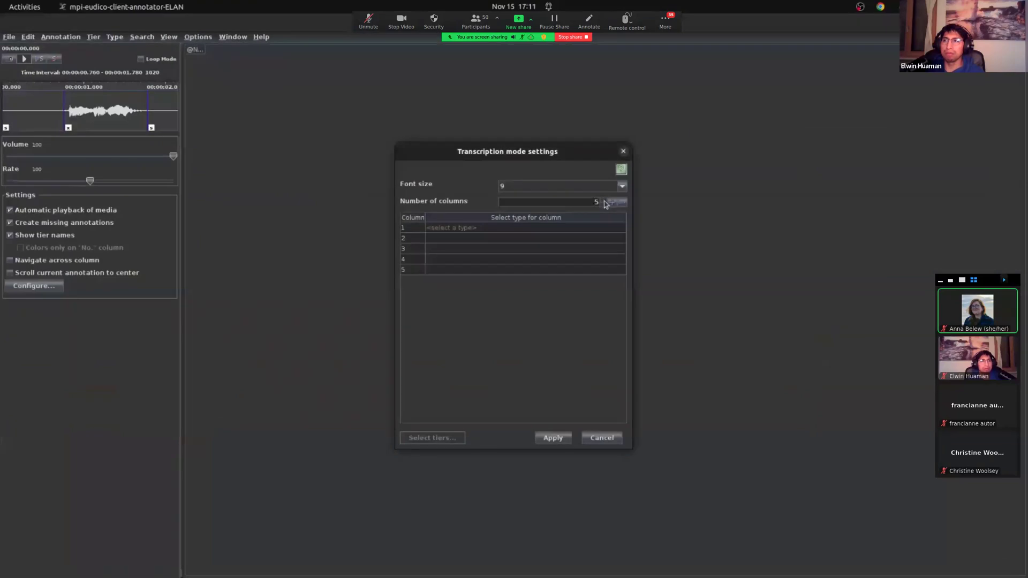
click(607, 204)
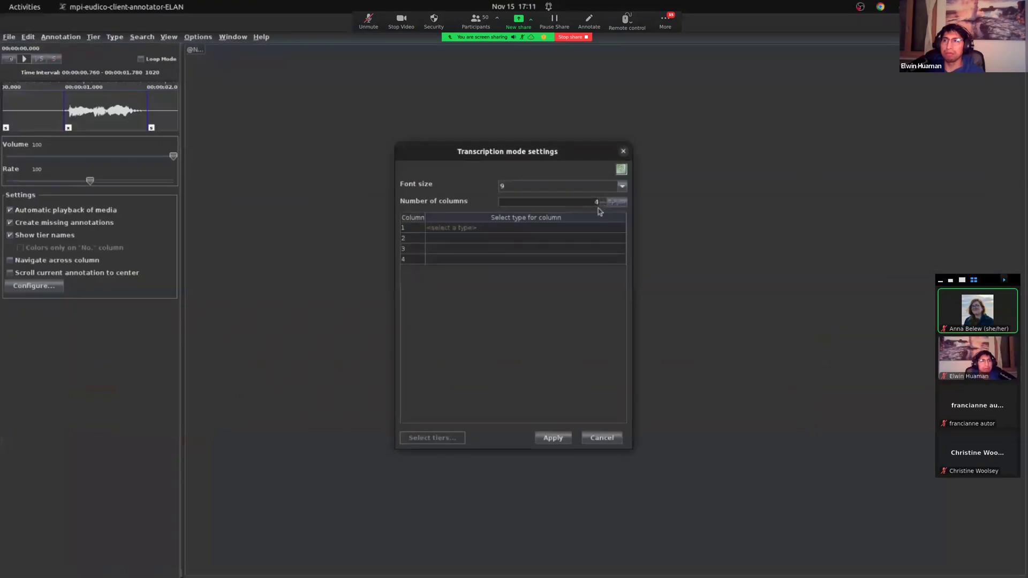
click(468, 230)
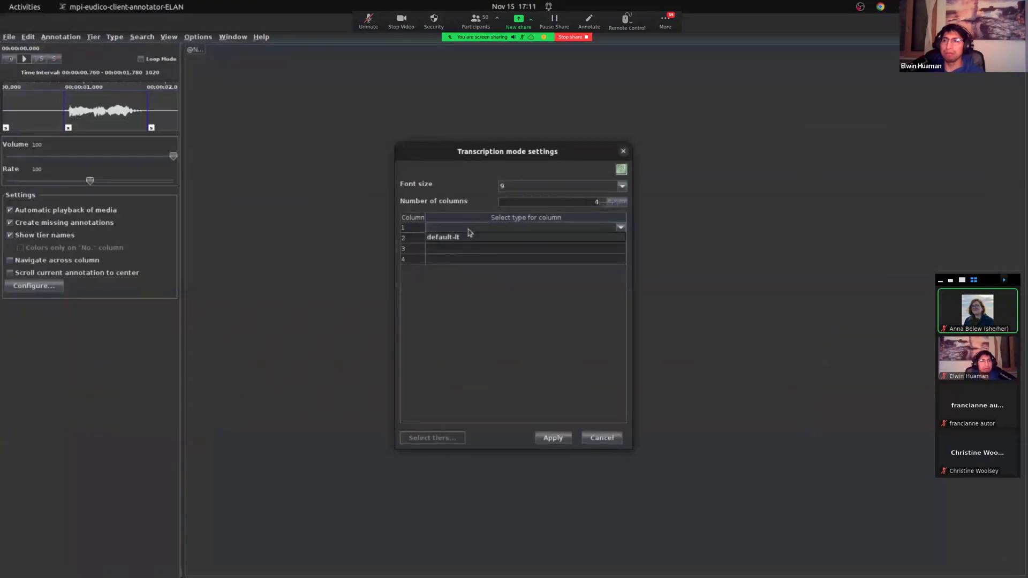
click(462, 240)
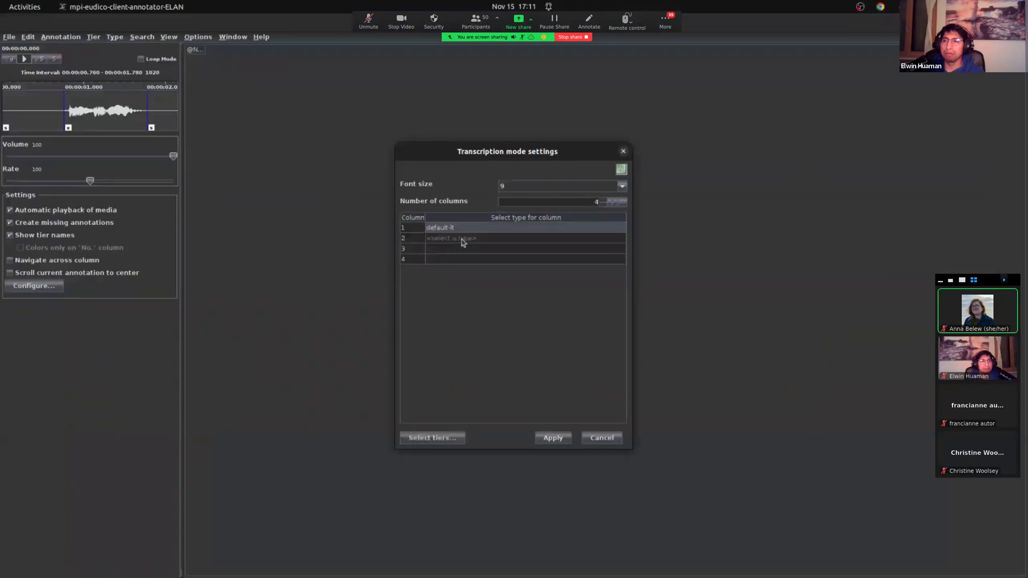
click(462, 240)
Hide the default tier, keep the english and spanish tiers shown, and apply the transcription mode settings.
click(438, 439)
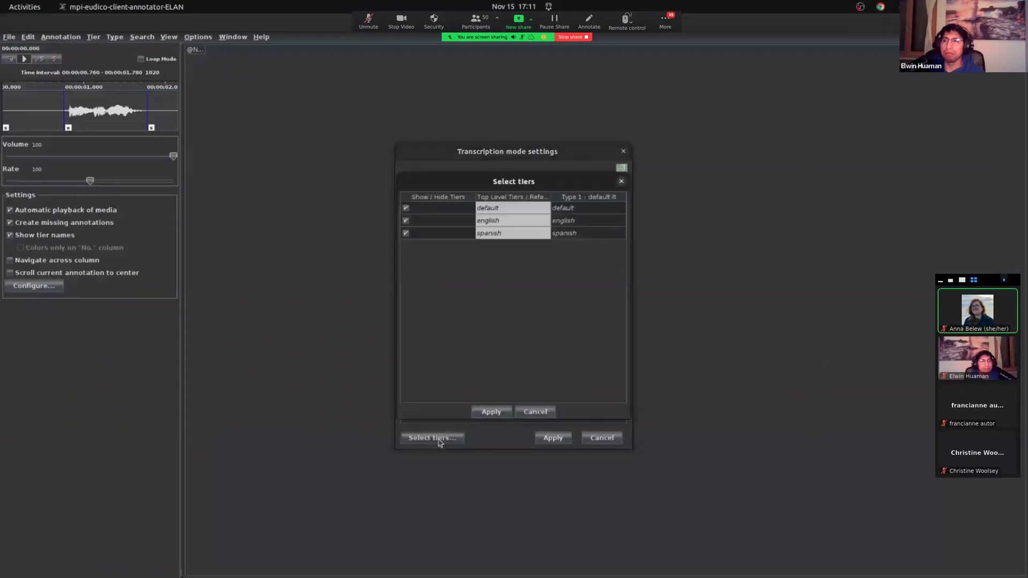
click(405, 209)
click(406, 233)
click(405, 233)
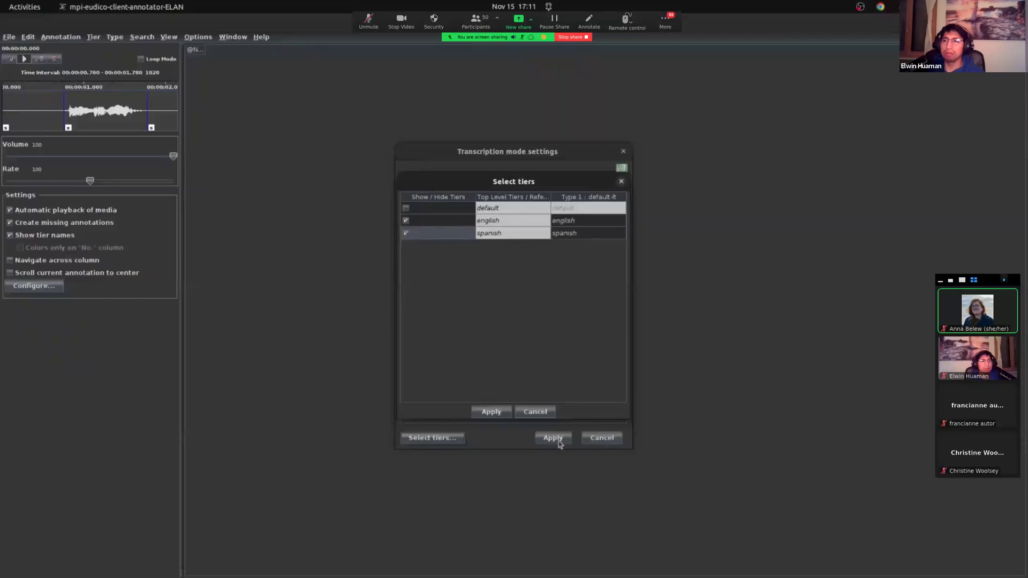
click(490, 413)
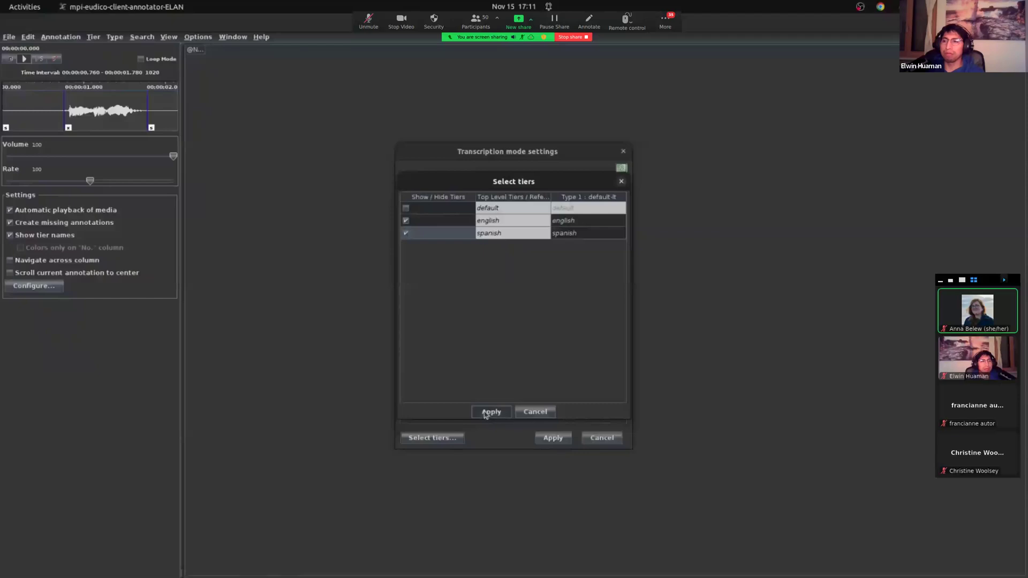
click(561, 442)
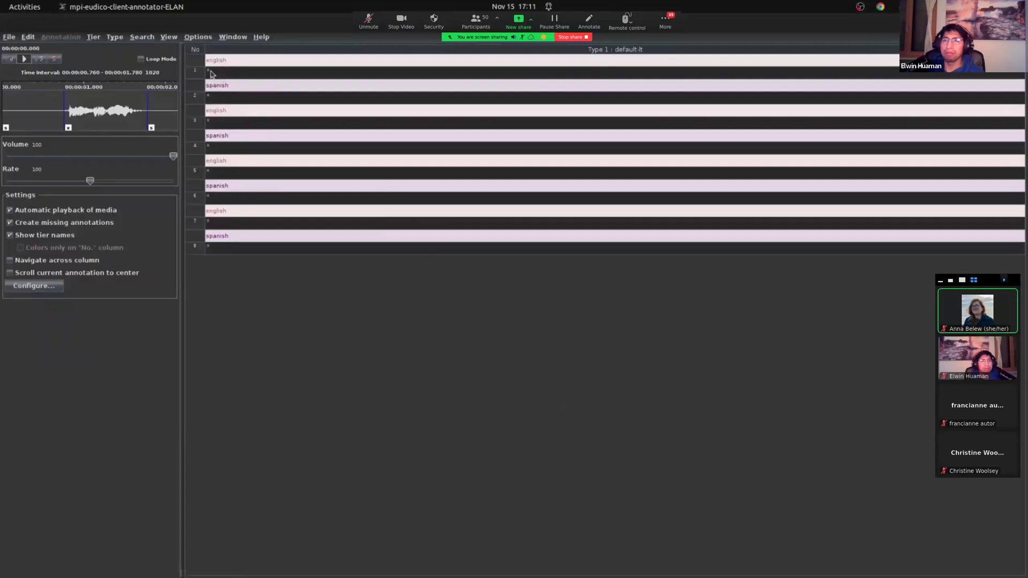
Transcribe the first segment as "Hello to everyone" on the english tier and "Hola a todos" on the spanish tier.
click(210, 71)
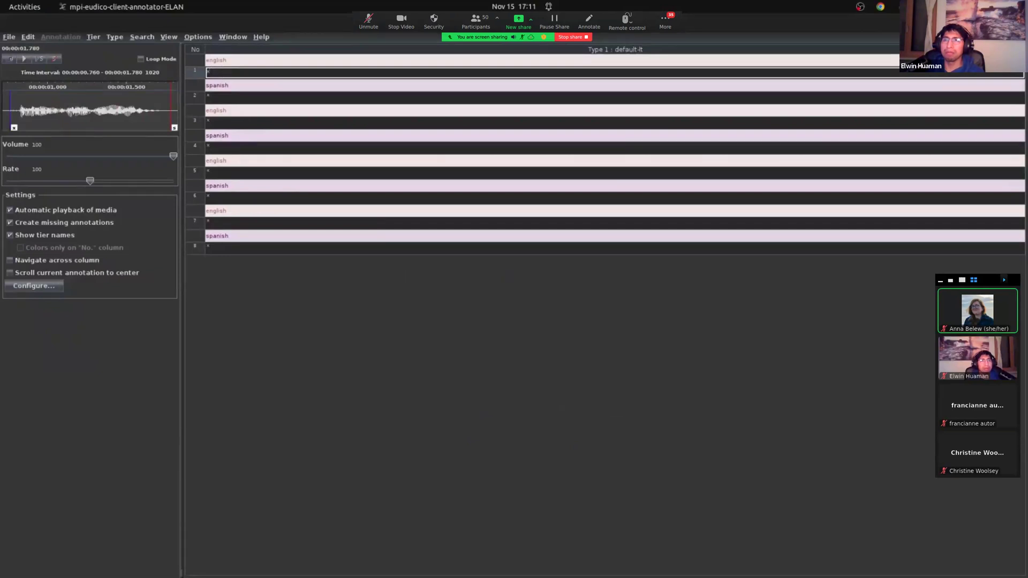
key(alt+Tab)
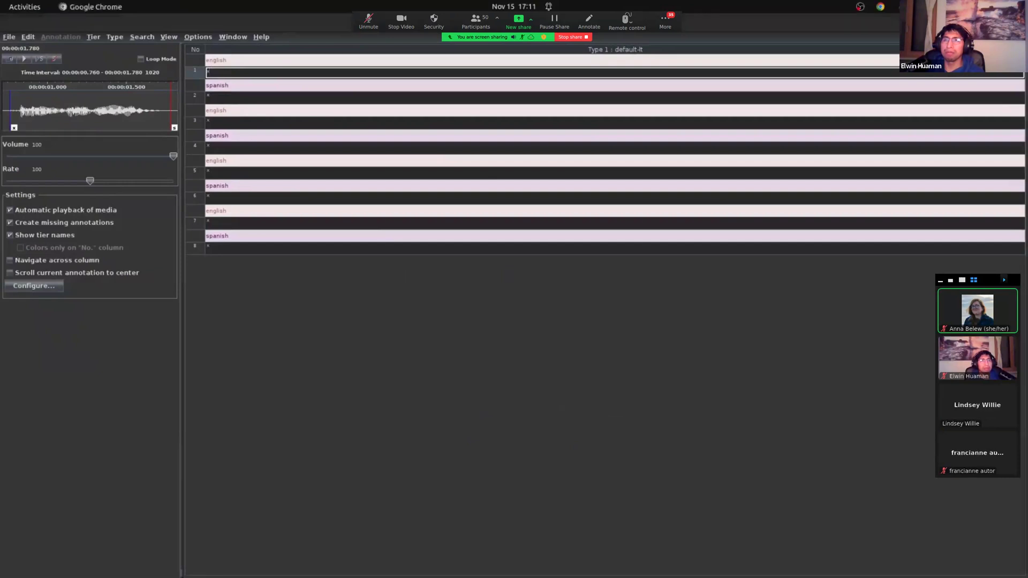
click(233, 71)
text(Hello to everyone)
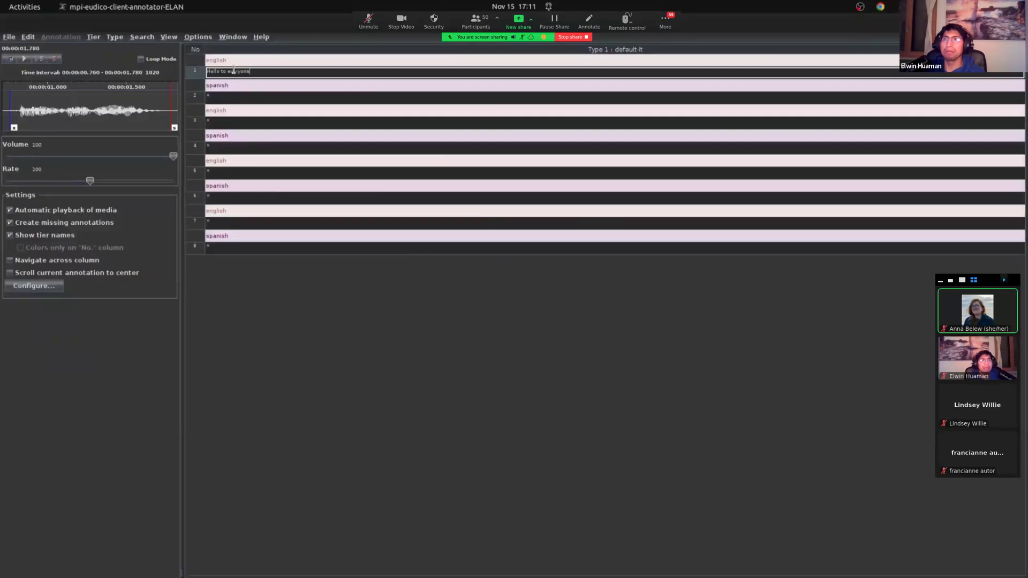
key(alt+Tab)
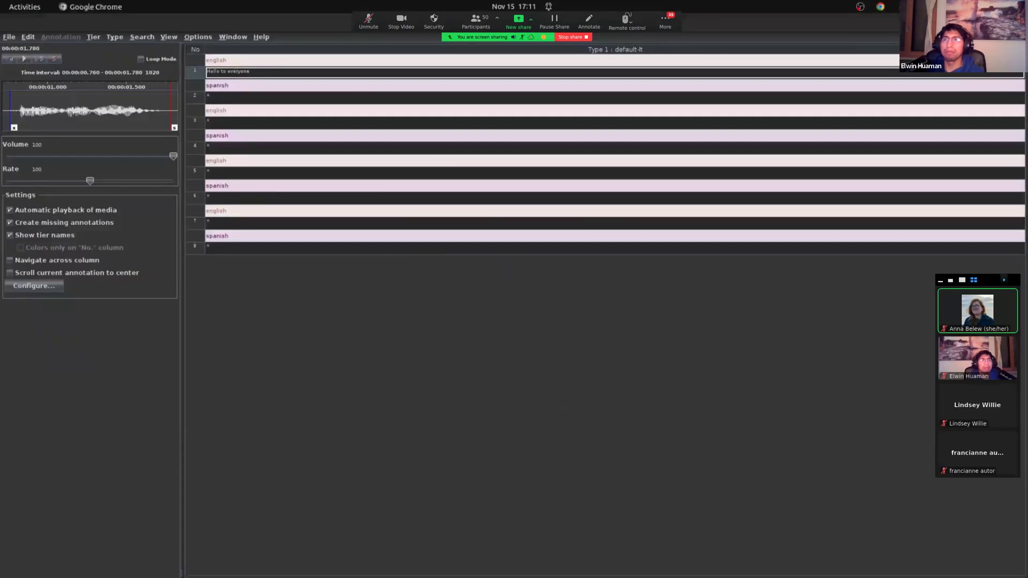
click(245, 97)
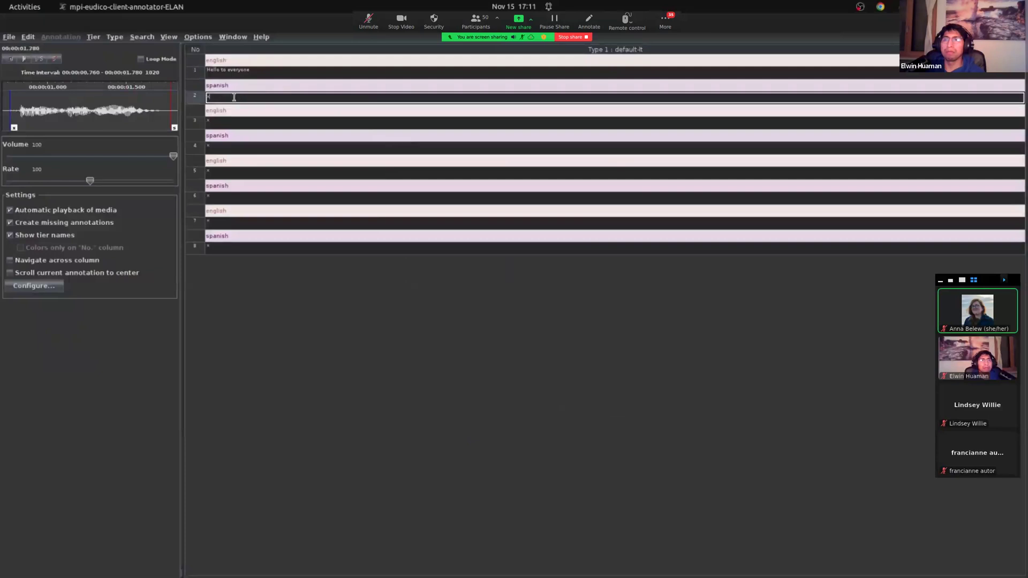
text(Hola a todos)
Transcribe the second segment as "Today we will talk about ELAN" in english and "Hoy hablaremos de ELAN" in spanish.
key(alt+Tab)
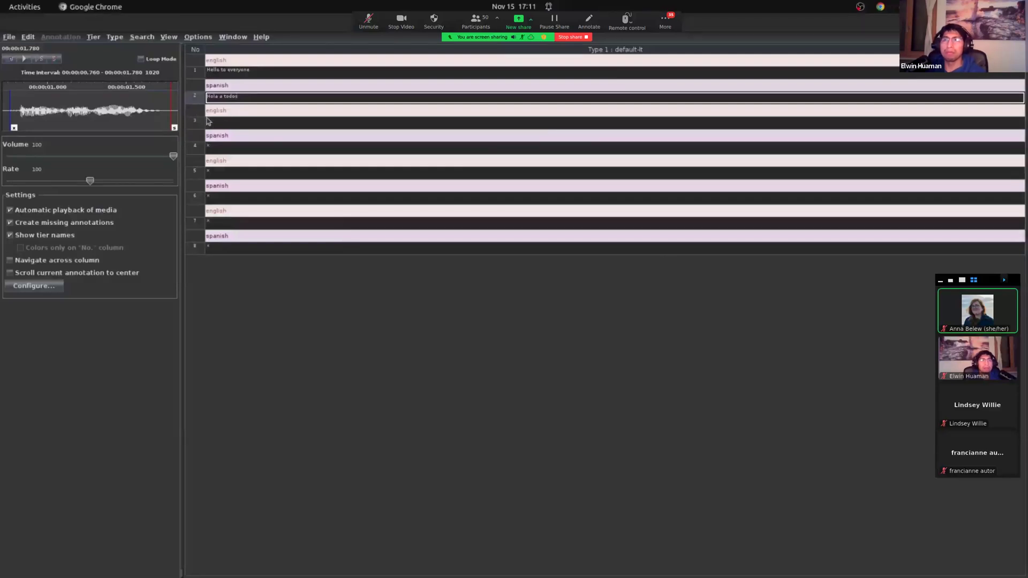
click(223, 123)
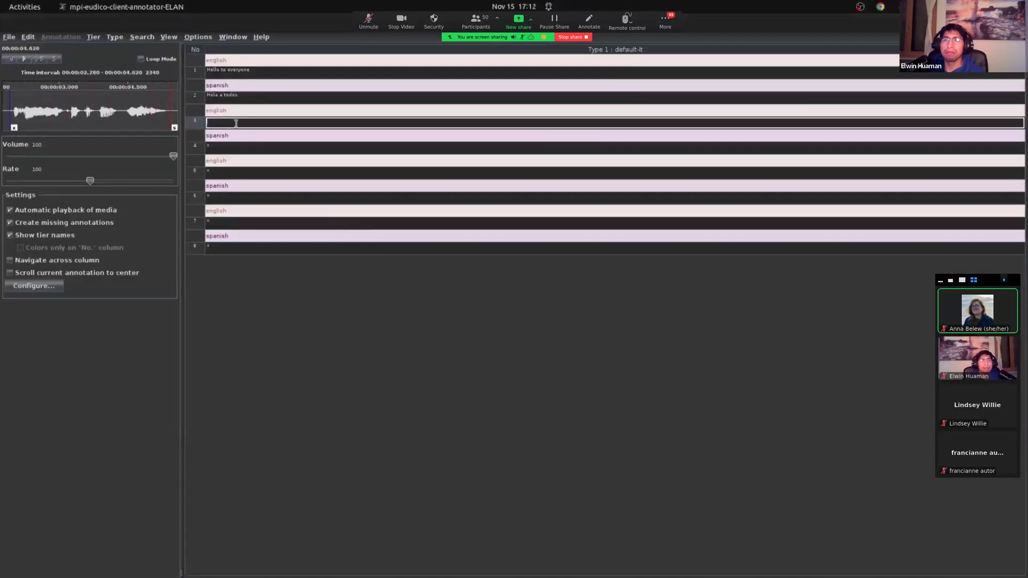
text(Today we will talk about ELAN)
key(alt+Tab)
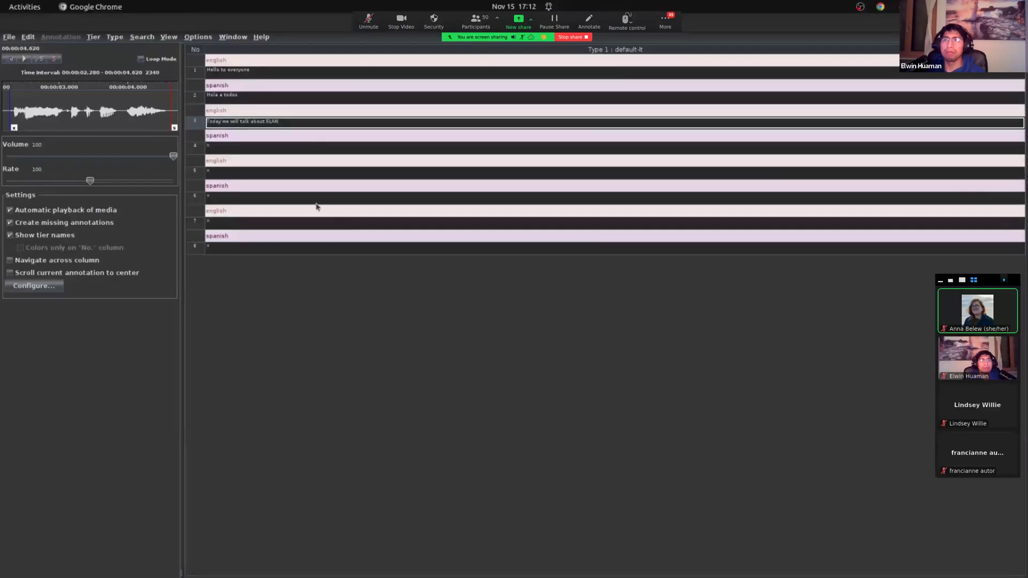
click(220, 149)
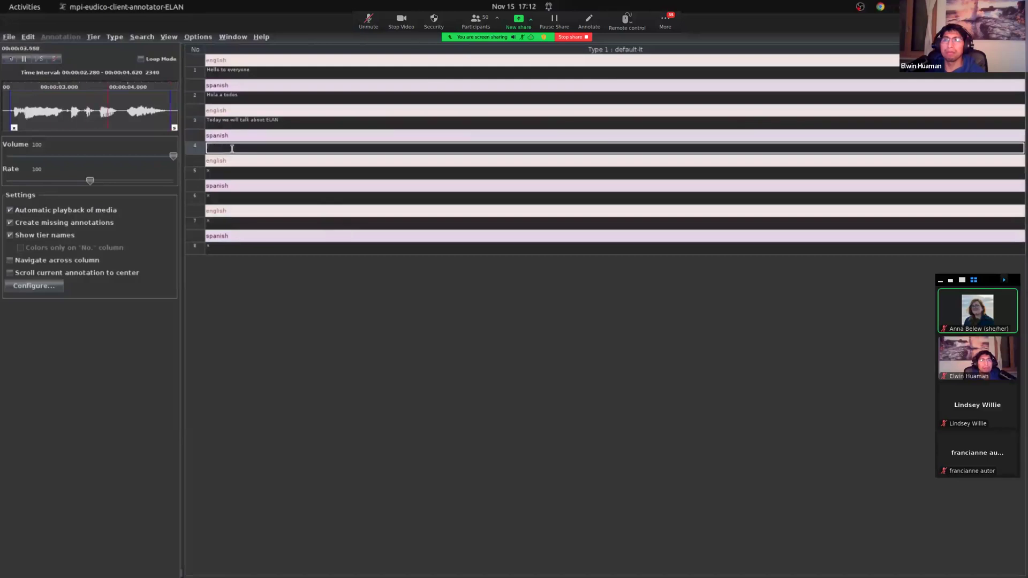
text(Hoy hablaremos de ELAN)
Transcribe the third segment on the english tier as "and how we can".
key(alt+Tab)
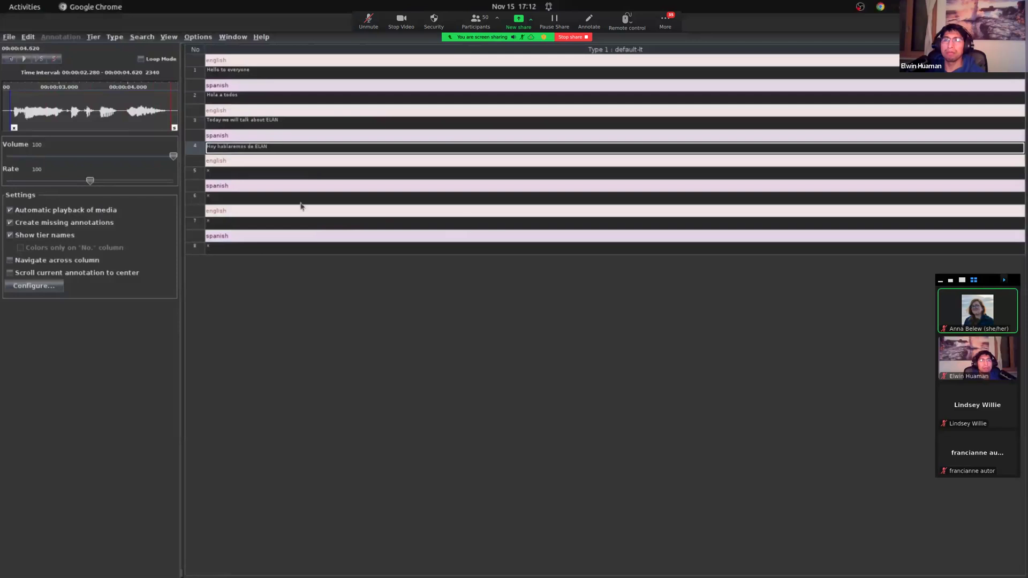
click(239, 174)
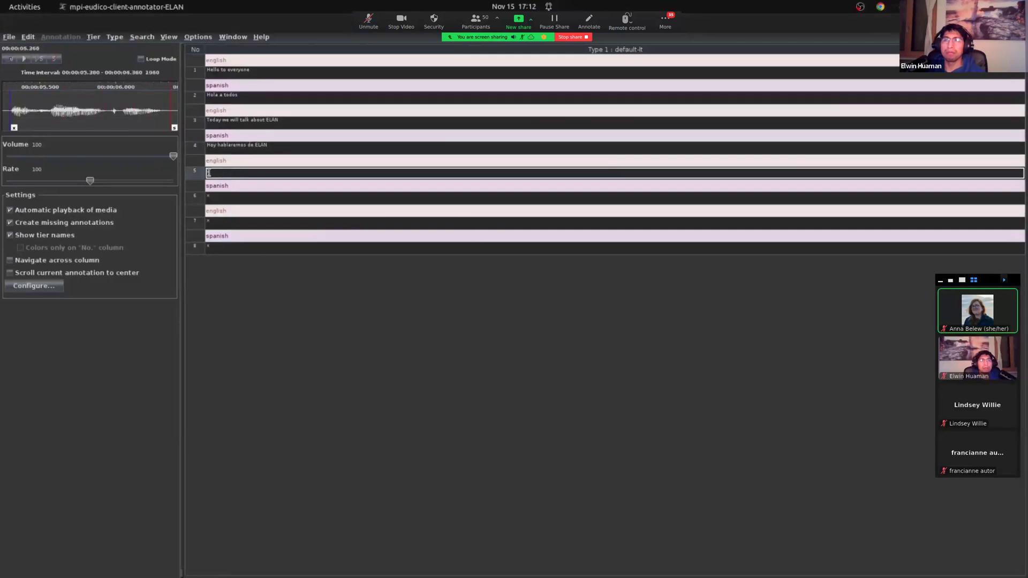
text(and how we can)
key(alt+Tab)
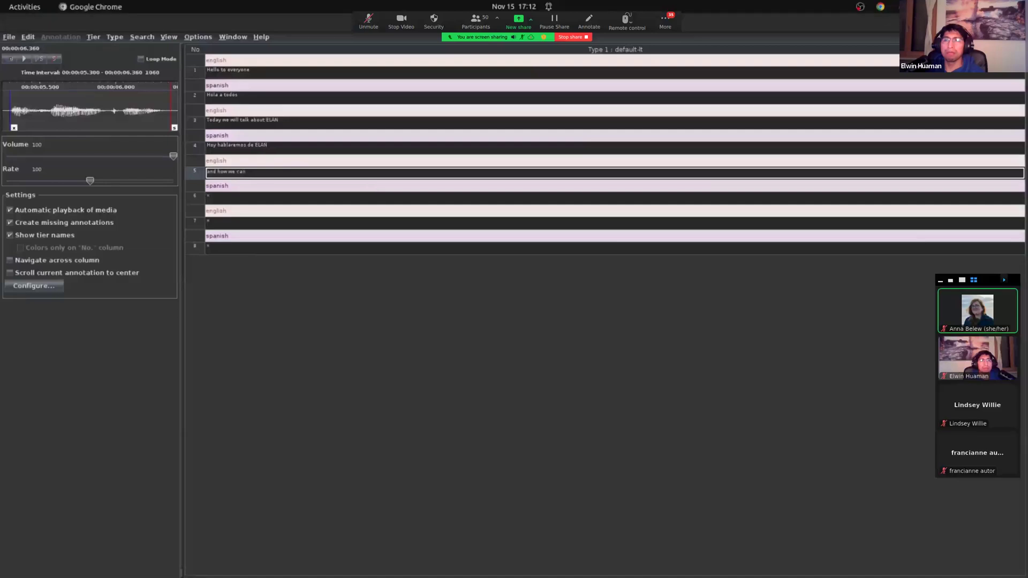
Transcribe the third segment on the spanish tier as "y de cómo podemos".
click(254, 201)
text(y de cómo podemos)
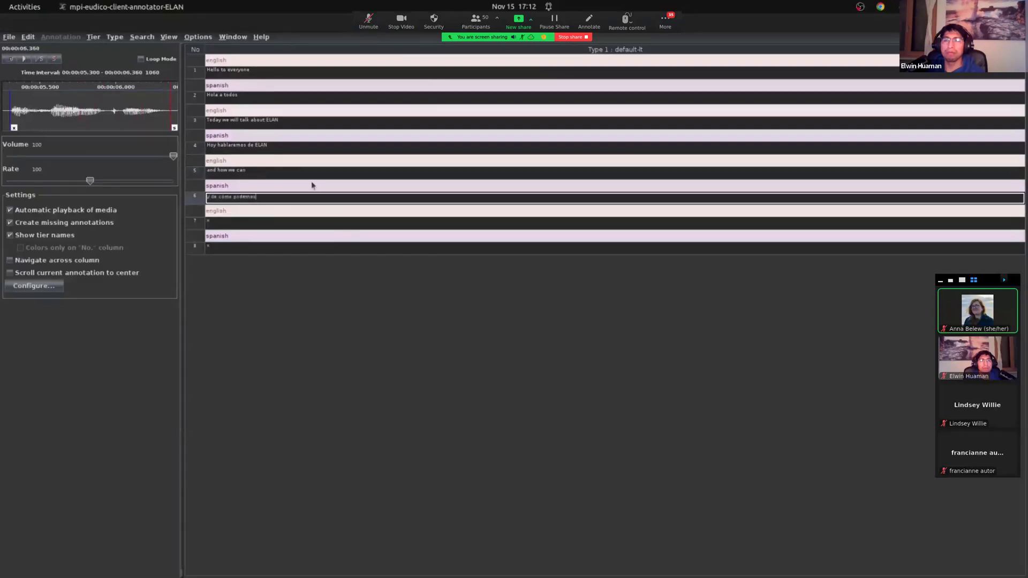
key(alt+Tab)
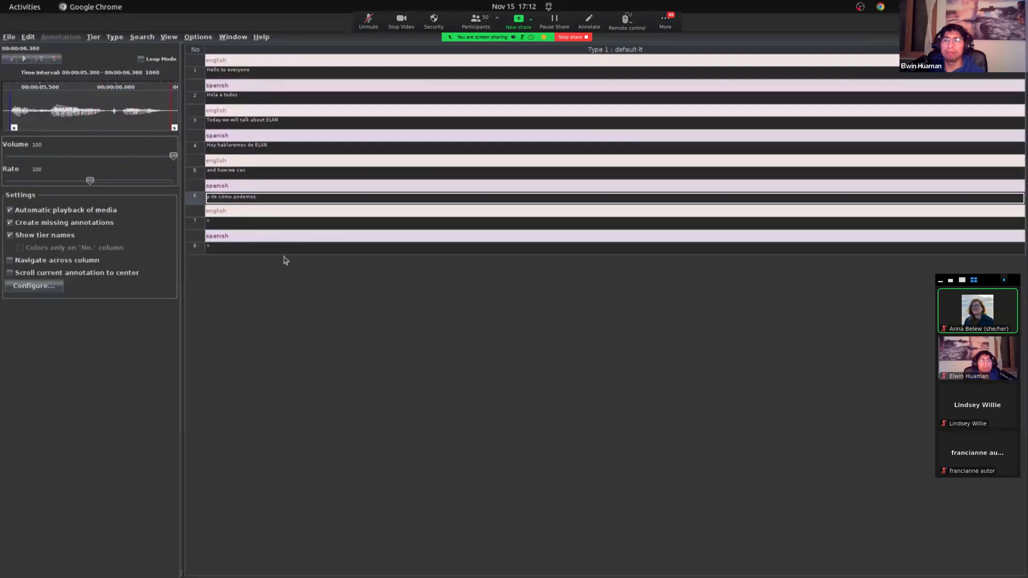
Transcribe the fourth segment as "improve our transcriptions there" in english and "mejorar nuestras transcripciones allí" in spanish.
click(220, 223)
text(improve our transcriptions there)
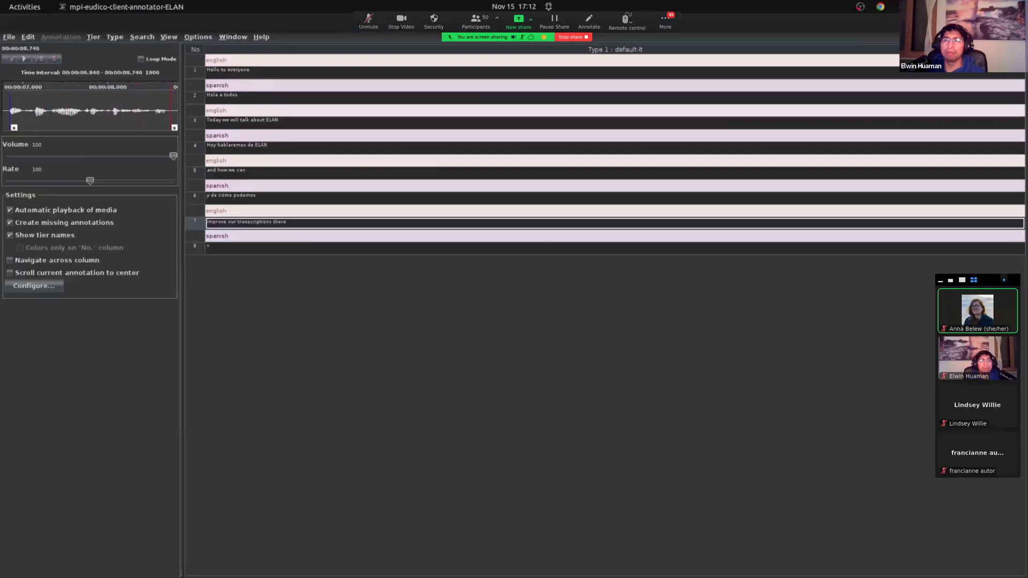
key(alt+Tab)
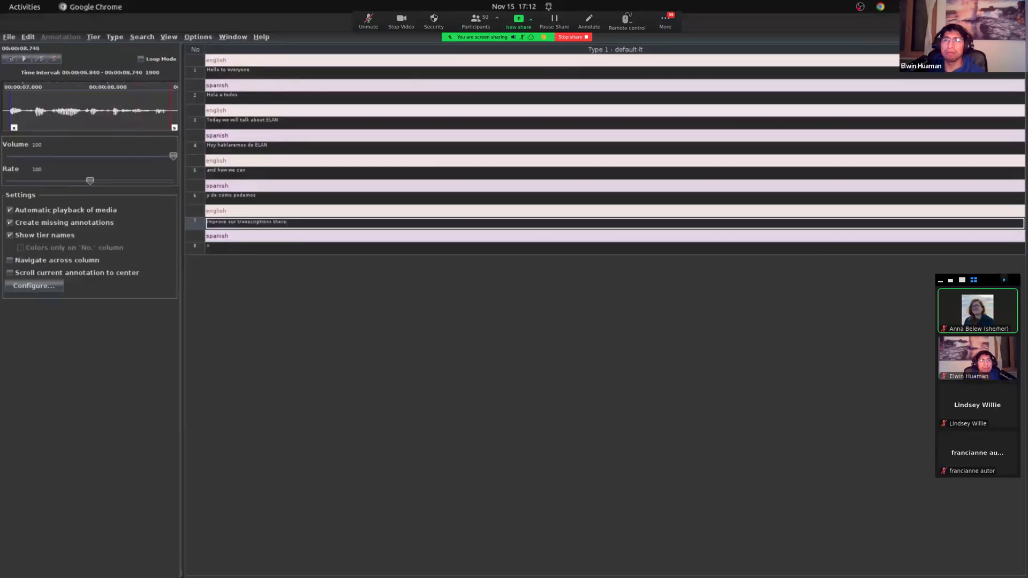
click(227, 248)
text(mejorar nuestras transcripciones allí)
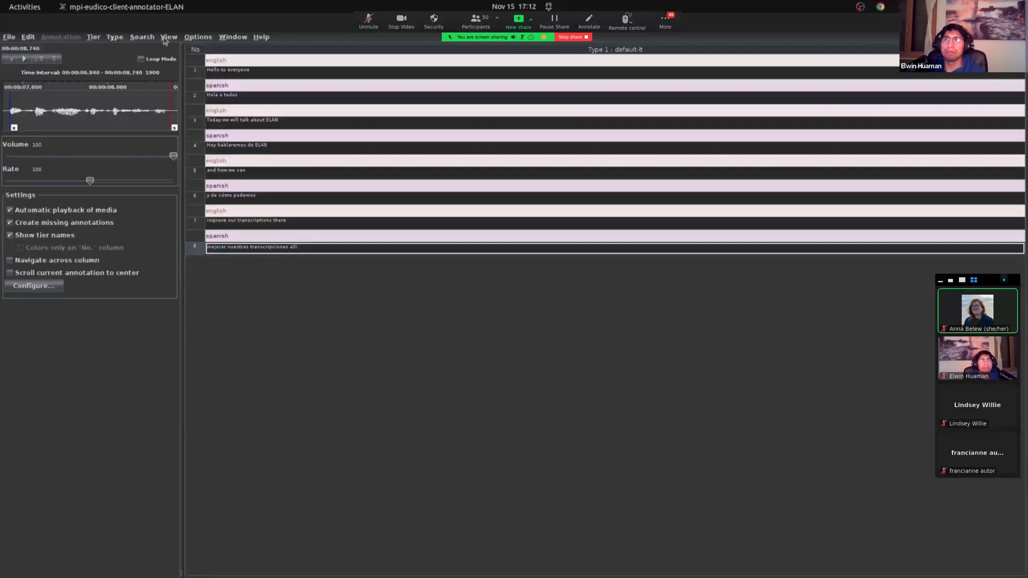
Return to Annotation Mode and bring the start of the timeline with all transcribed segments into view.
click(211, 38)
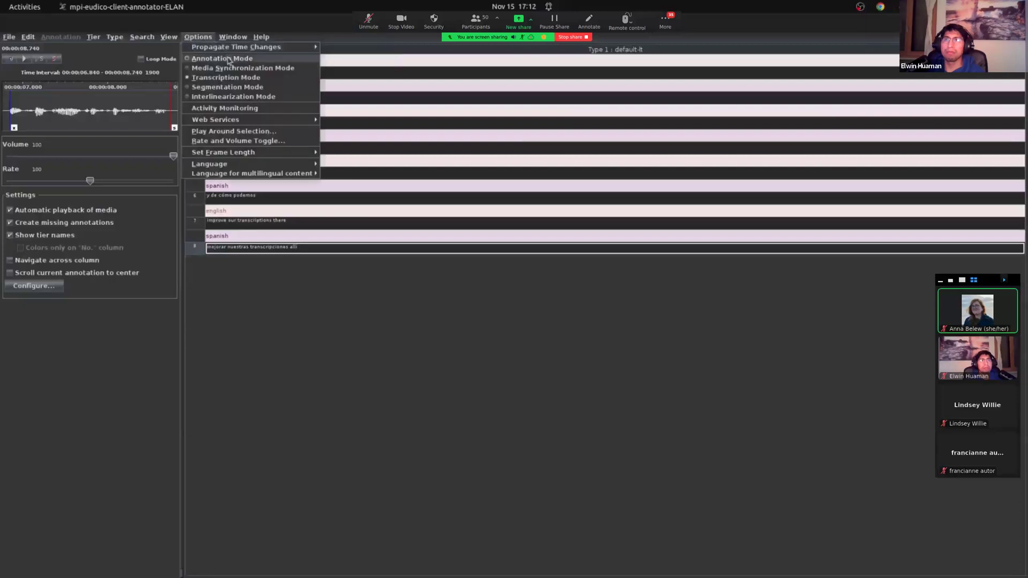
click(228, 60)
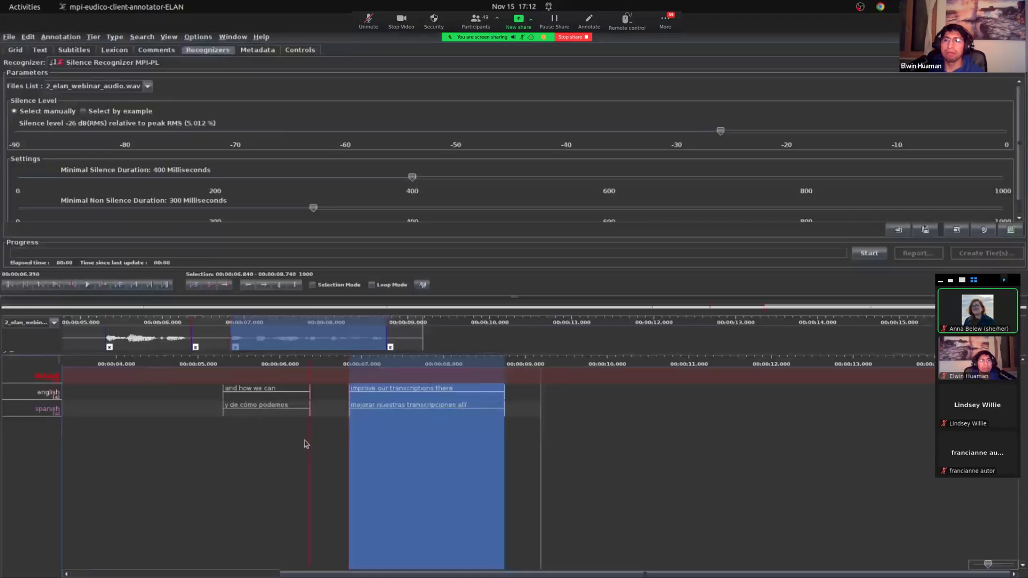
click(177, 575)
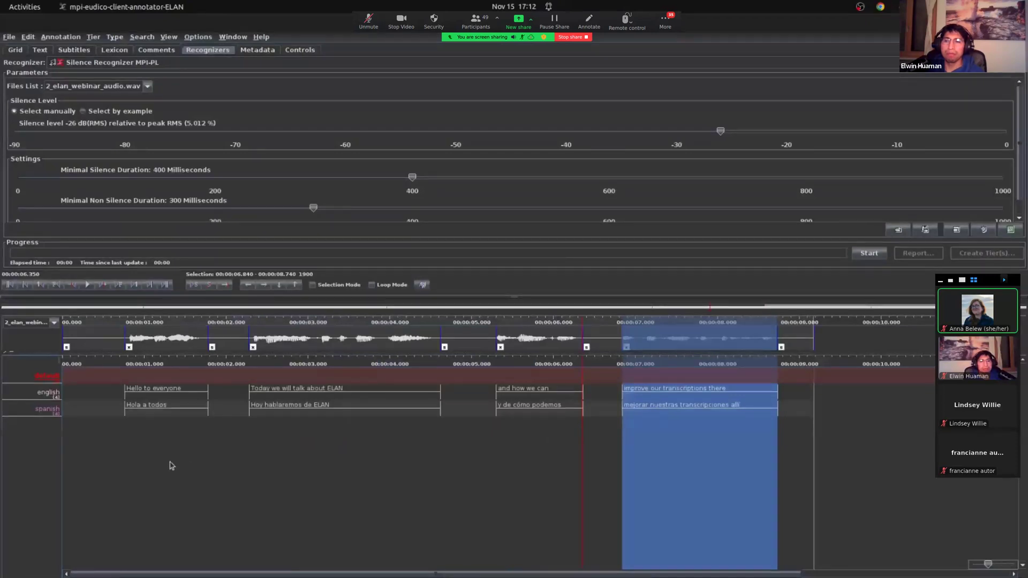
click(110, 64)
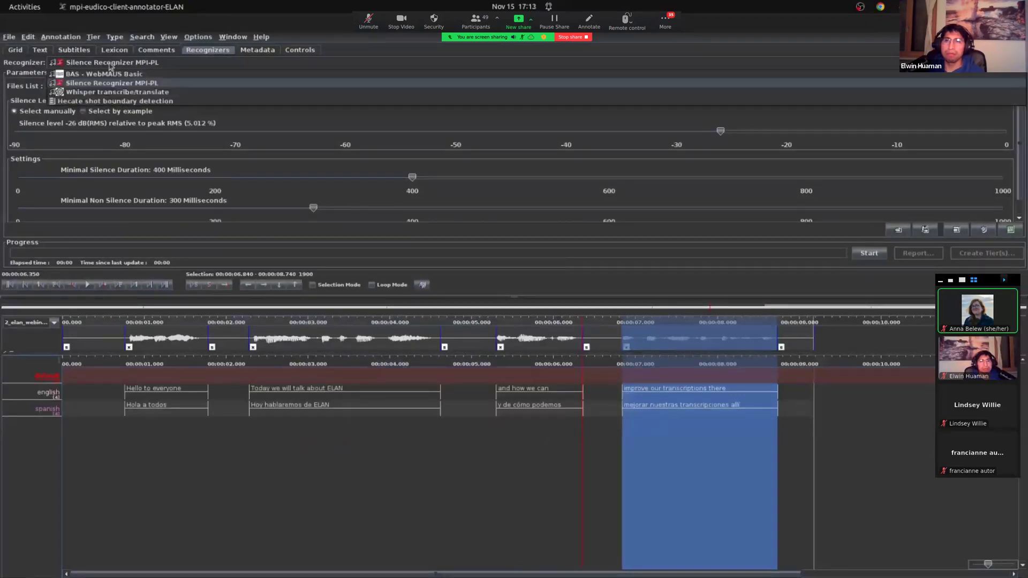
click(110, 66)
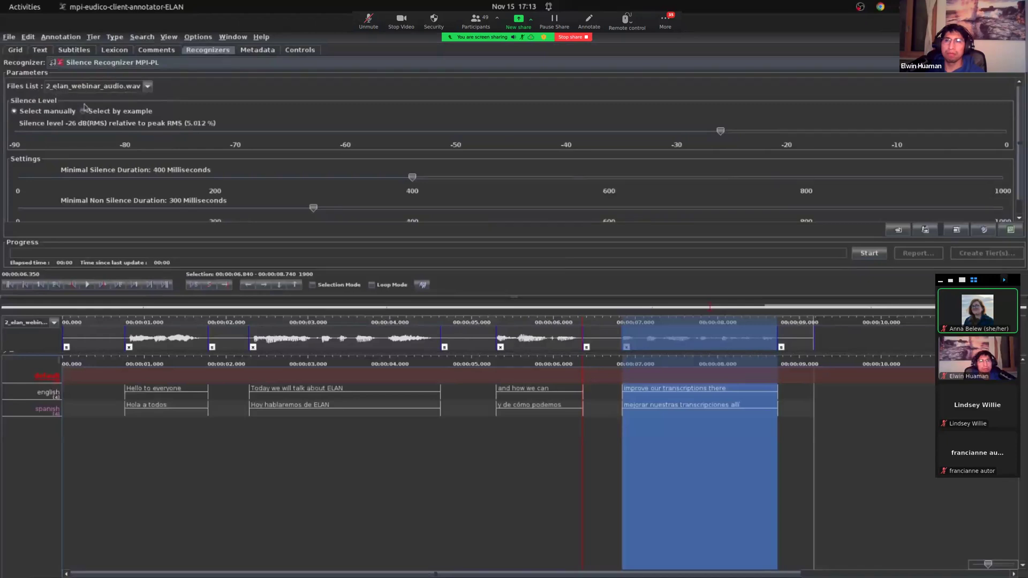
scroll(176, 139, down, 1)
scroll(182, 164, up, 1)
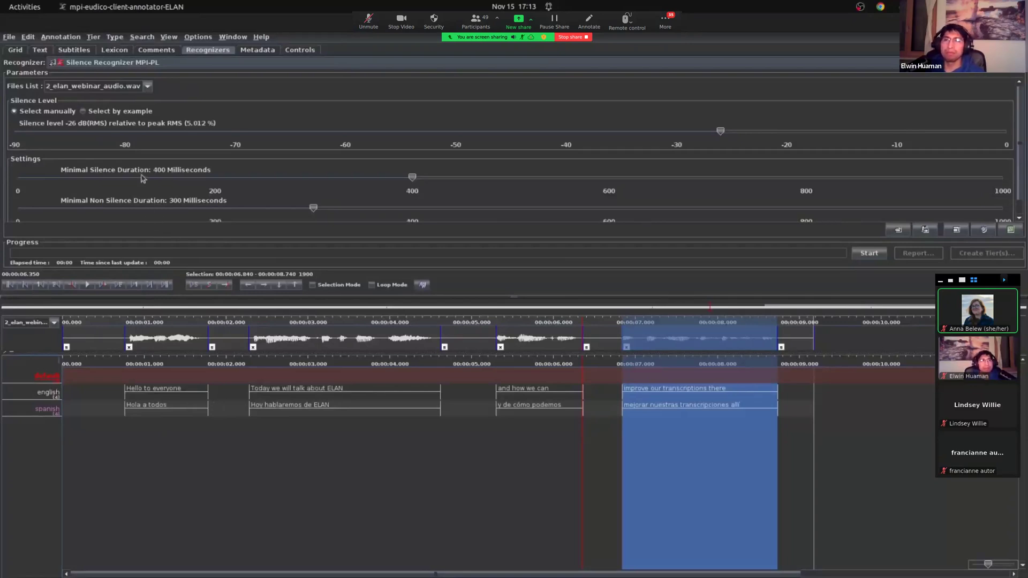
click(147, 86)
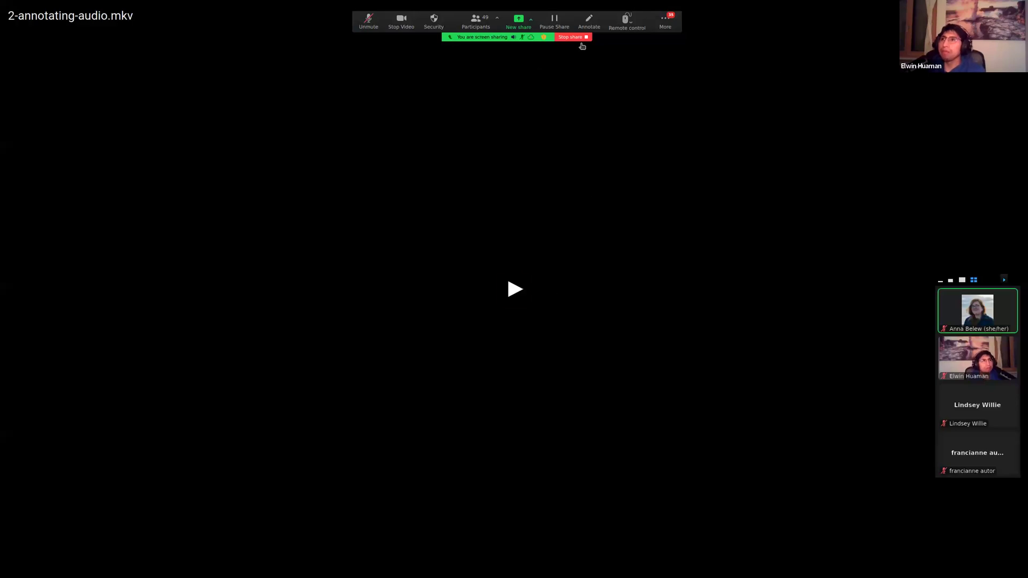
click(514, 28)
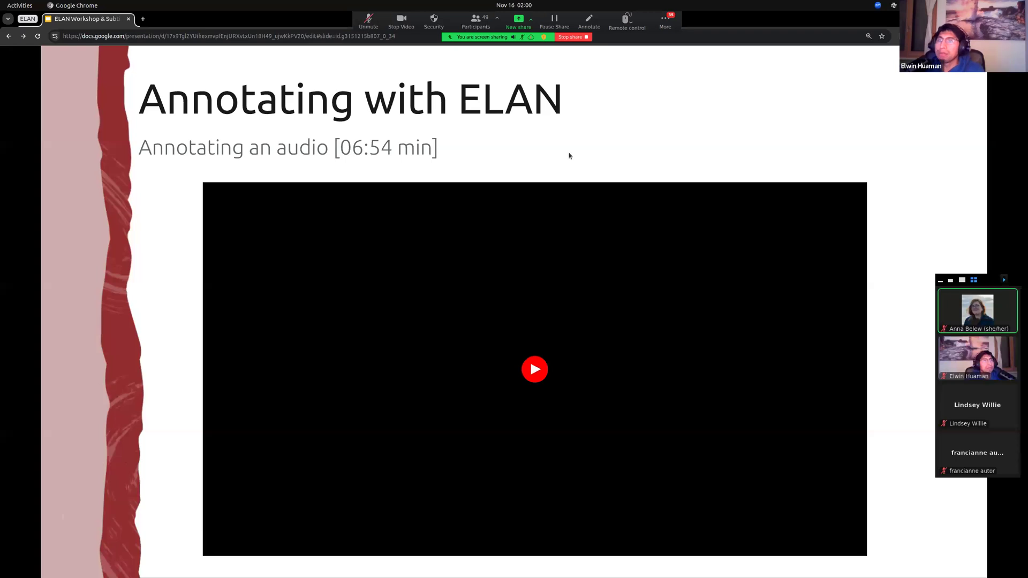
click(371, 21)
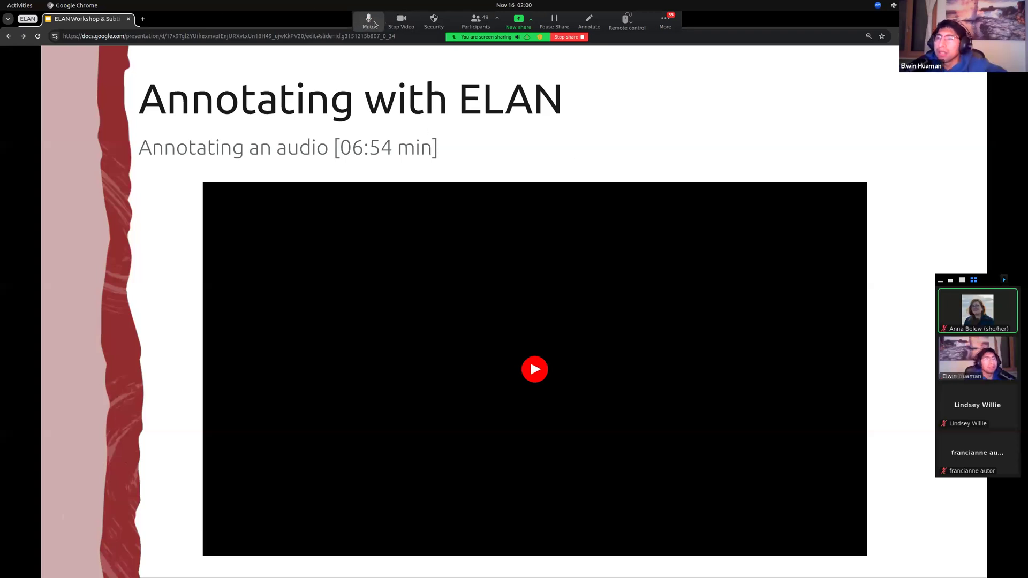
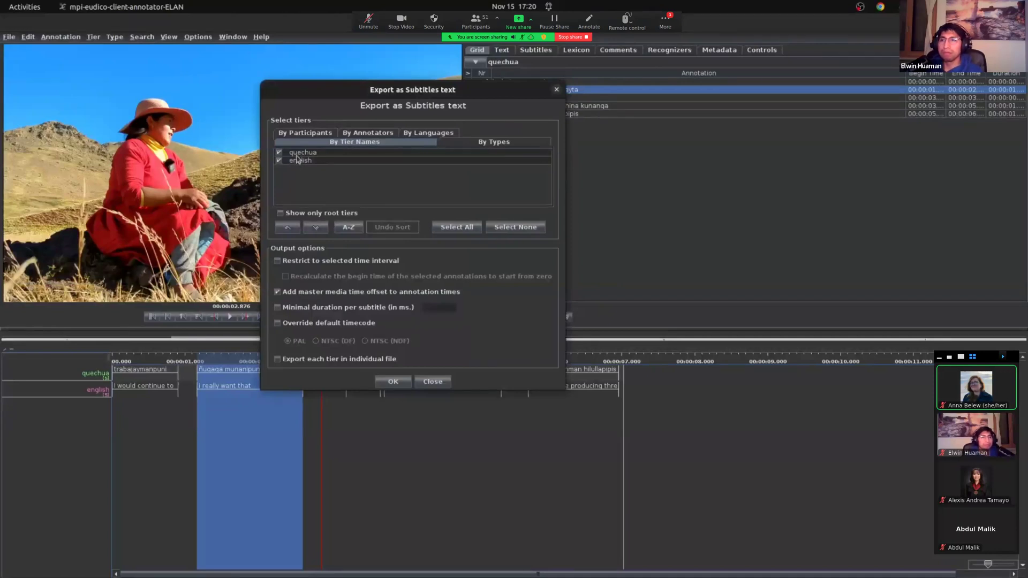
Export the selected tiers as UTF-8 SRT subtitles to 1-Chit-chat_quechua_qu.srt in the project folder.
click(279, 153)
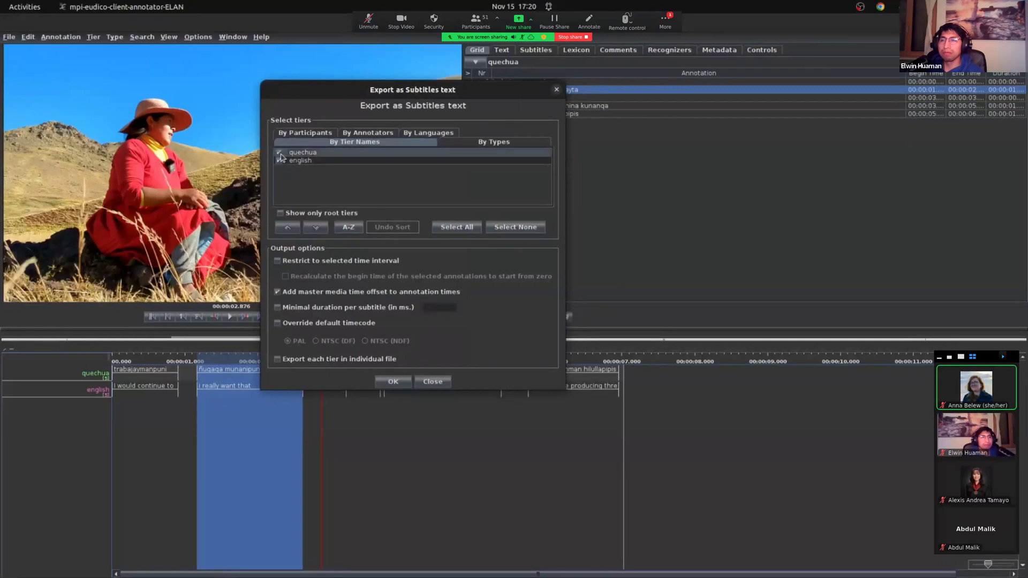
click(394, 382)
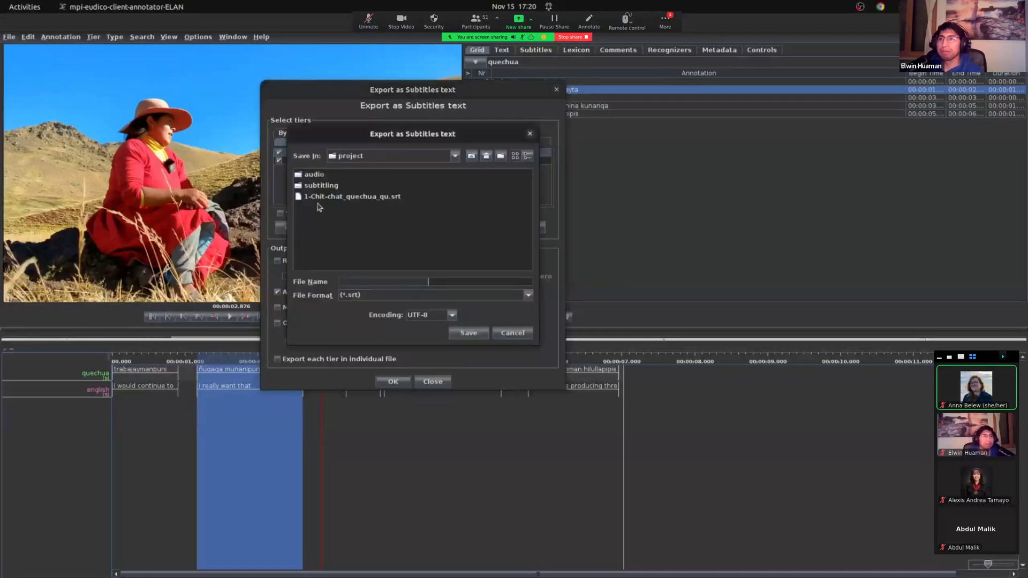
click(382, 199)
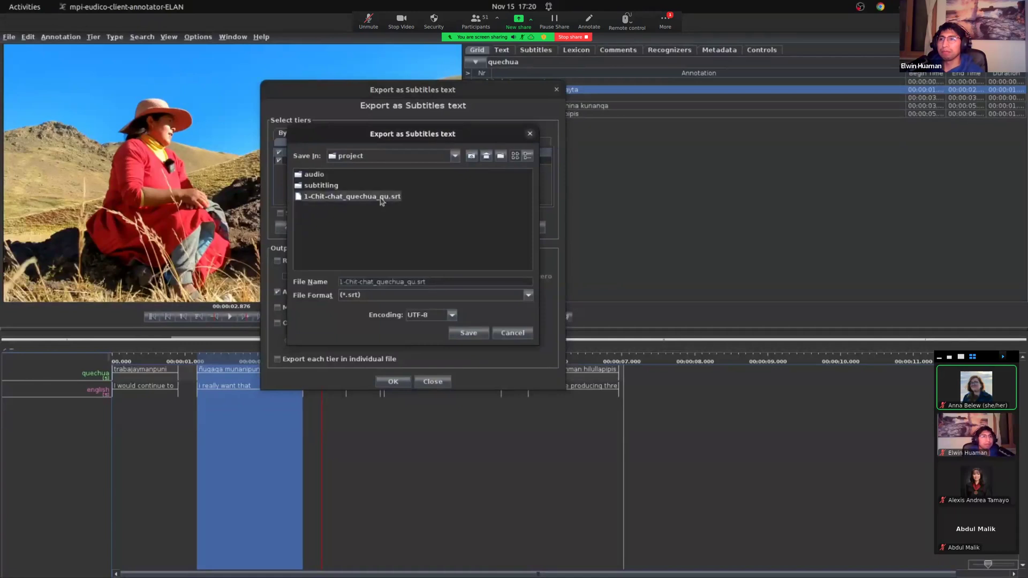
click(417, 282)
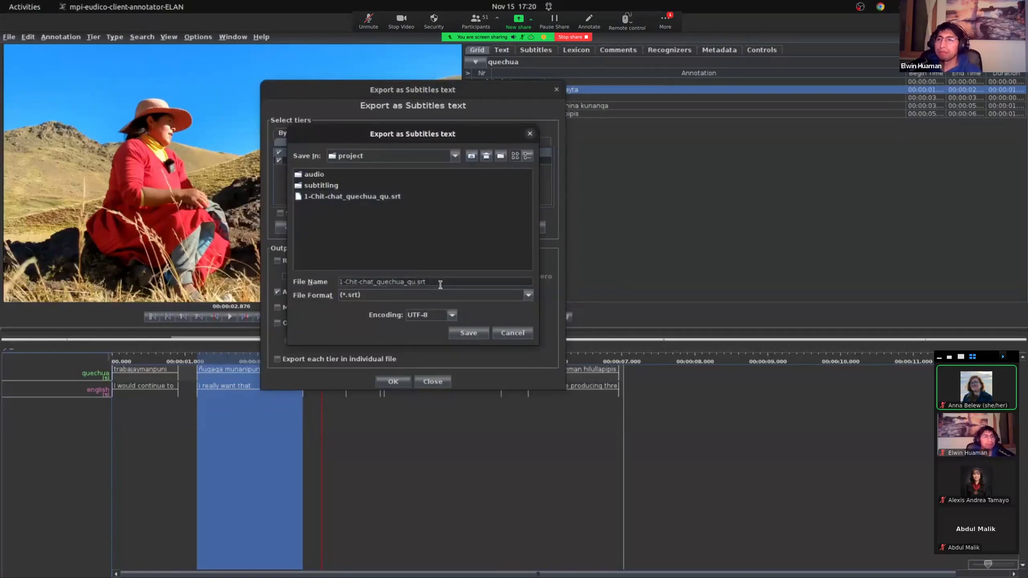
click(465, 334)
click(508, 317)
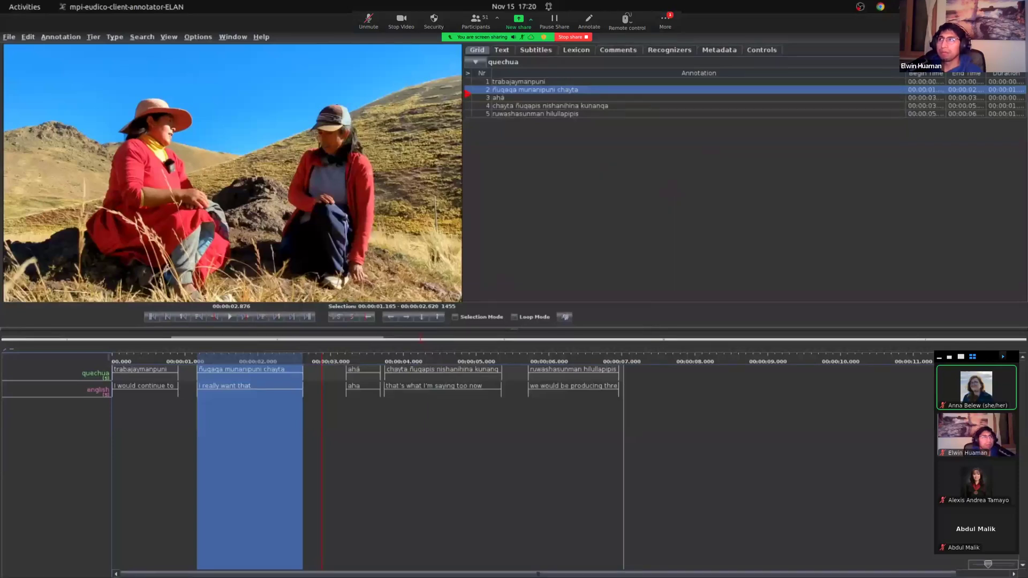
Switch from ELAN to VLC media player and maximize its window.
click(976, 22)
key(super)
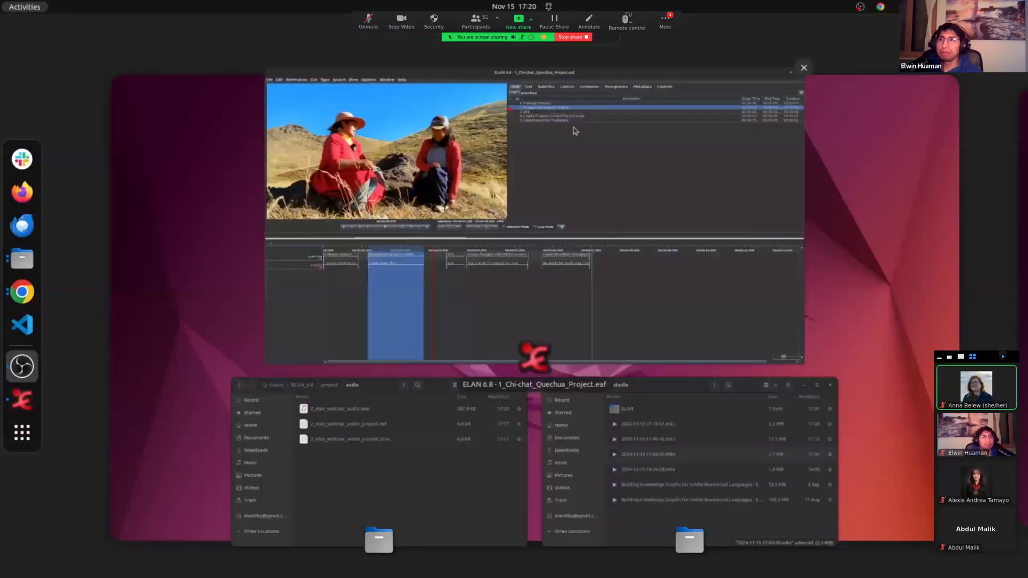
text(vlc)
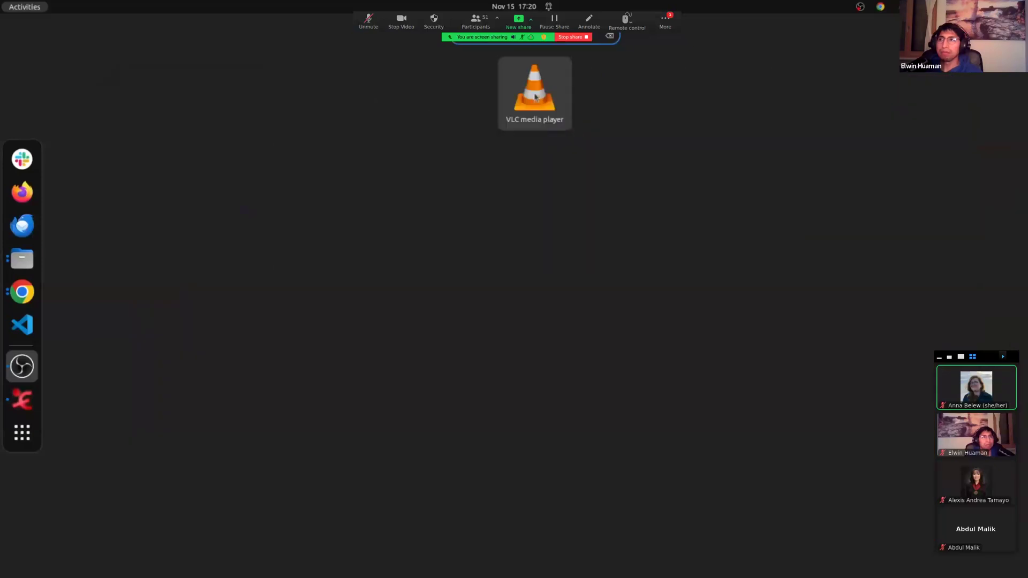
click(535, 101)
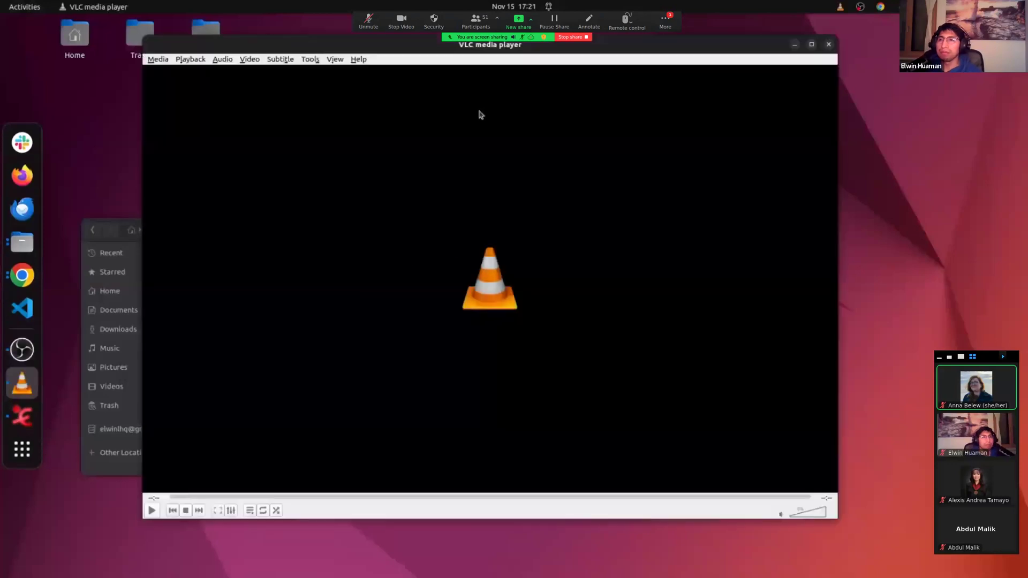
double_click(524, 50)
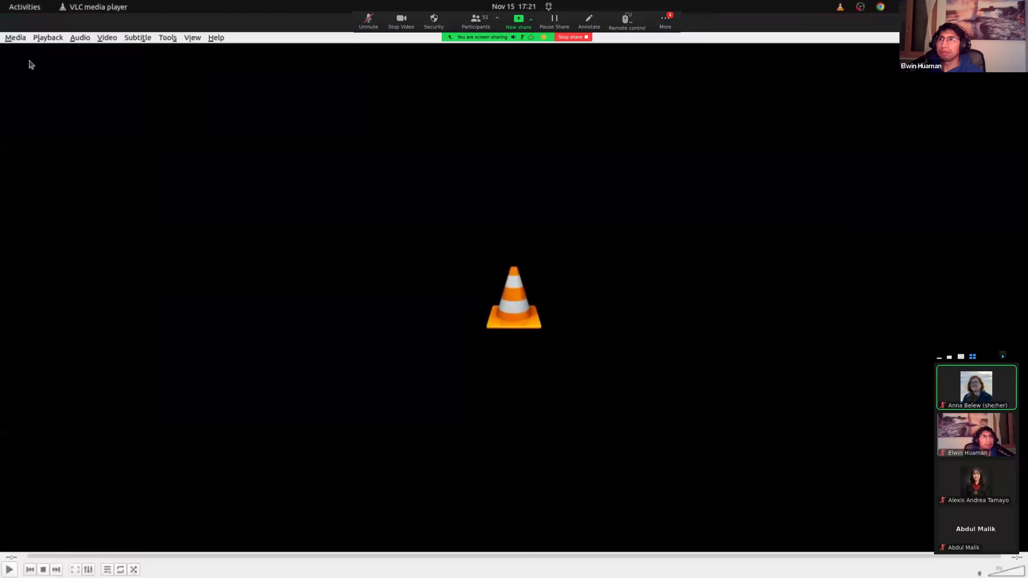
Start a Convert / Save job and add 1_quechua_chit-chat_video.mp4 from the ELAN_6.8/project/subtitling folder.
click(19, 38)
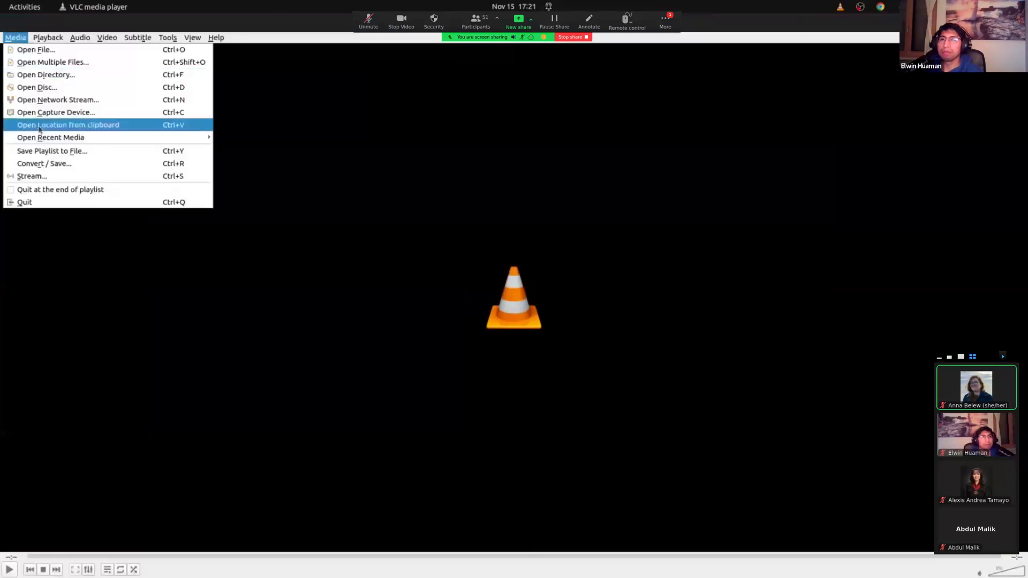
click(53, 164)
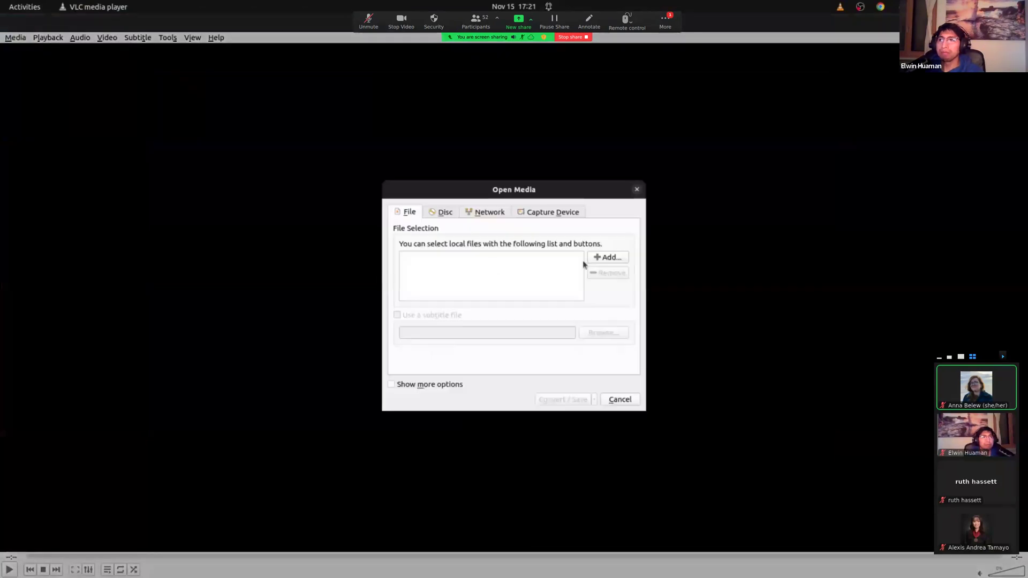
click(600, 259)
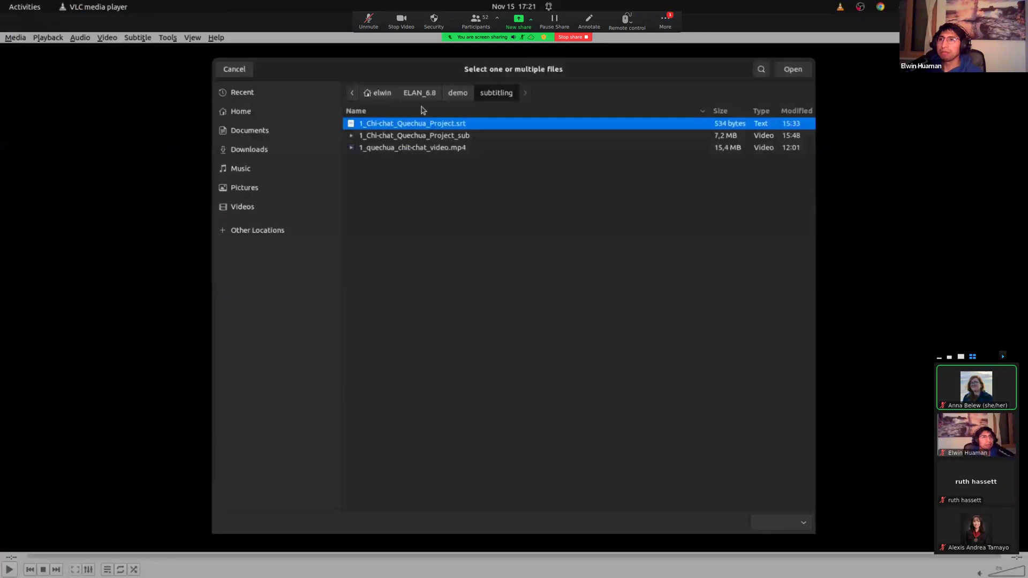
click(456, 94)
click(434, 94)
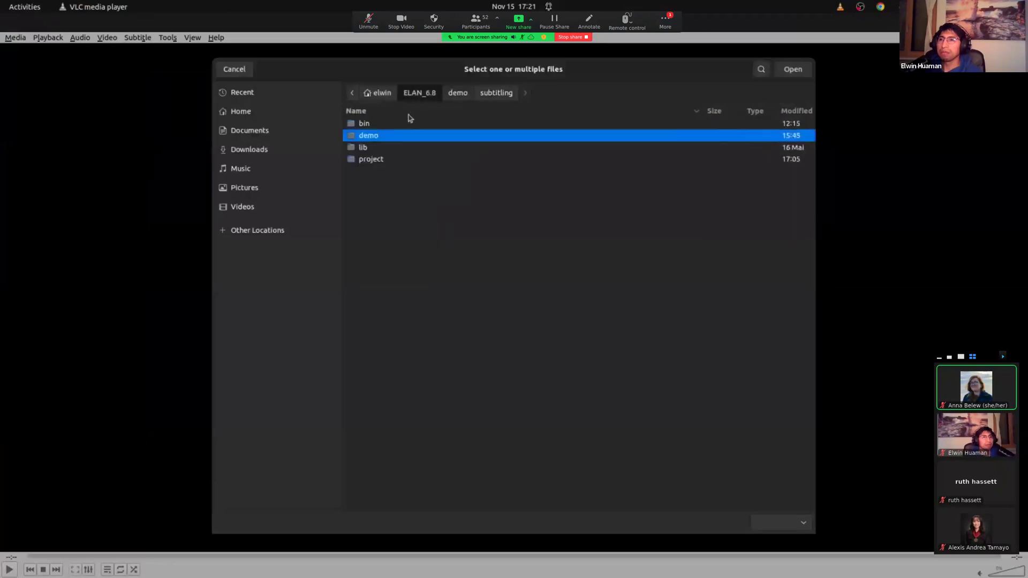
double_click(378, 160)
double_click(388, 138)
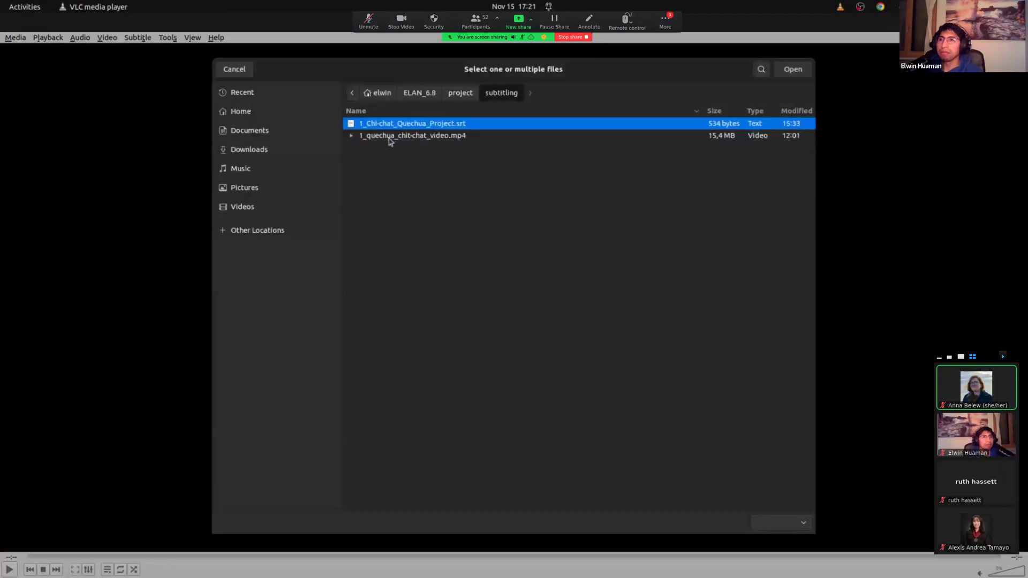
click(423, 138)
double_click(430, 137)
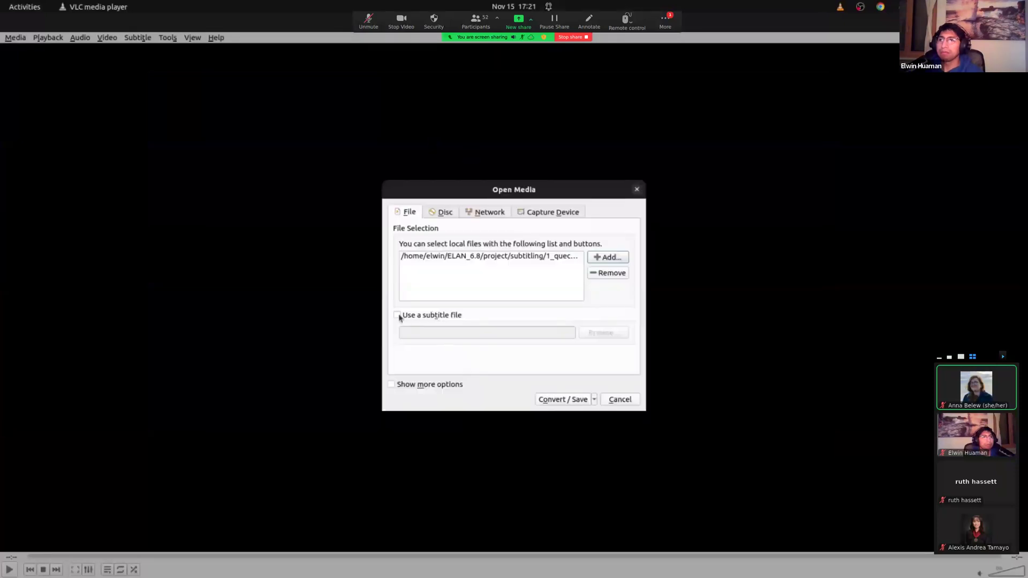
Enable a subtitle file for the conversion and choose 1_Chi-chat_Quechua_Project.srt from the subtitling folder.
click(398, 316)
click(600, 334)
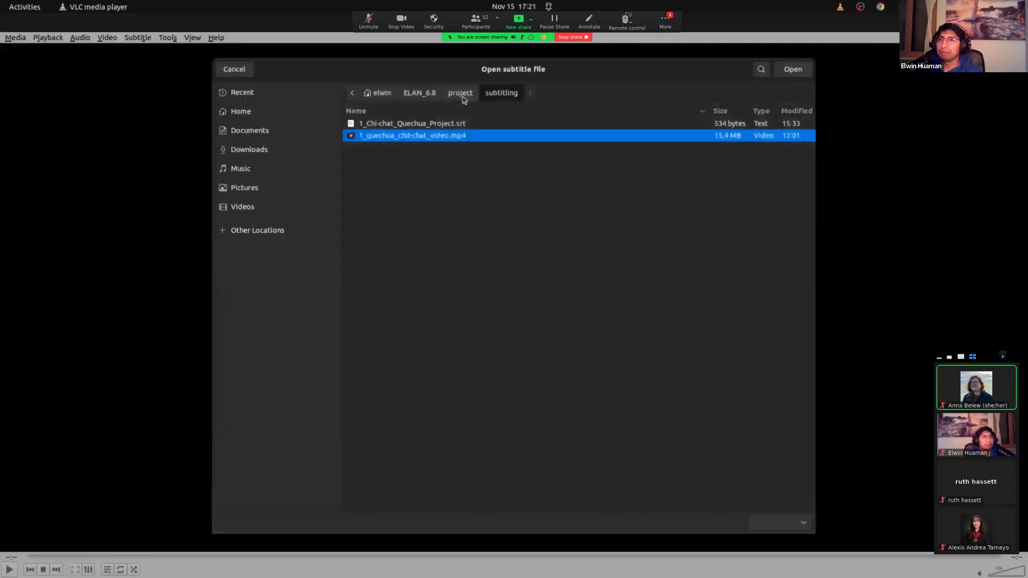
click(409, 128)
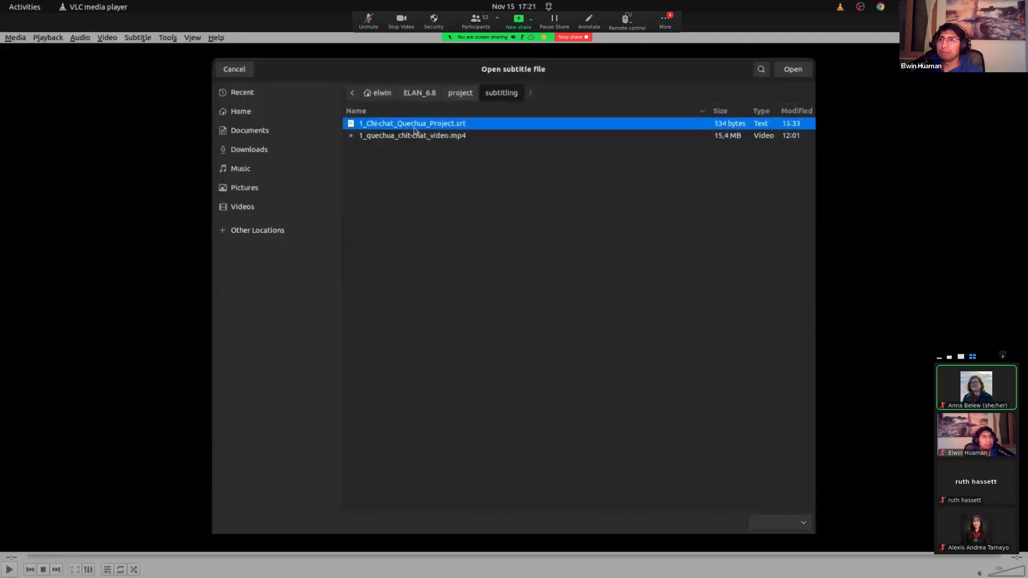
double_click(415, 128)
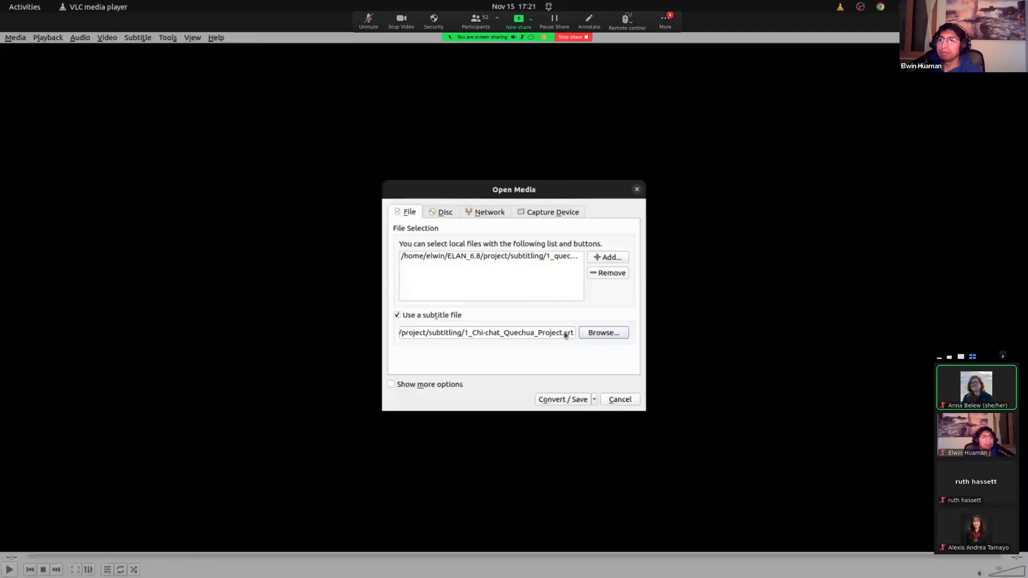
Review the Video - H.264 + MP3 (MP4) conversion profile's codecs and save it with subtitles enabled and overlaid on the video.
click(578, 404)
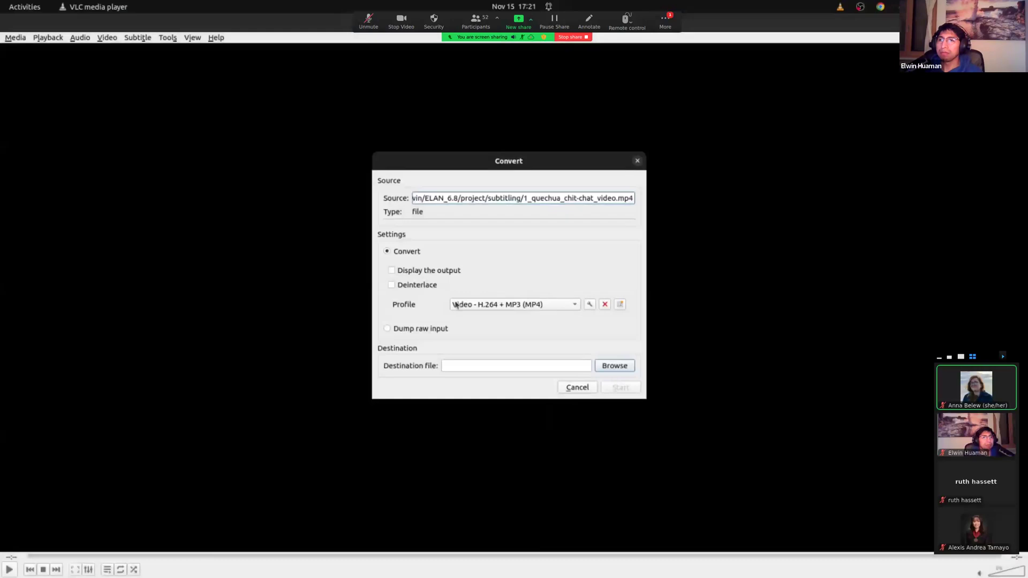
click(590, 305)
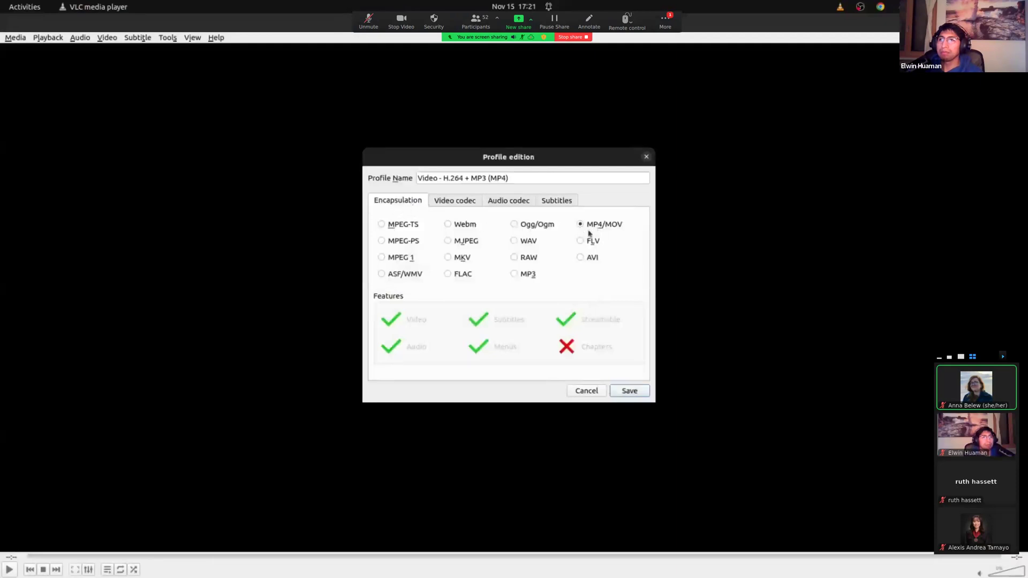
click(469, 202)
click(508, 203)
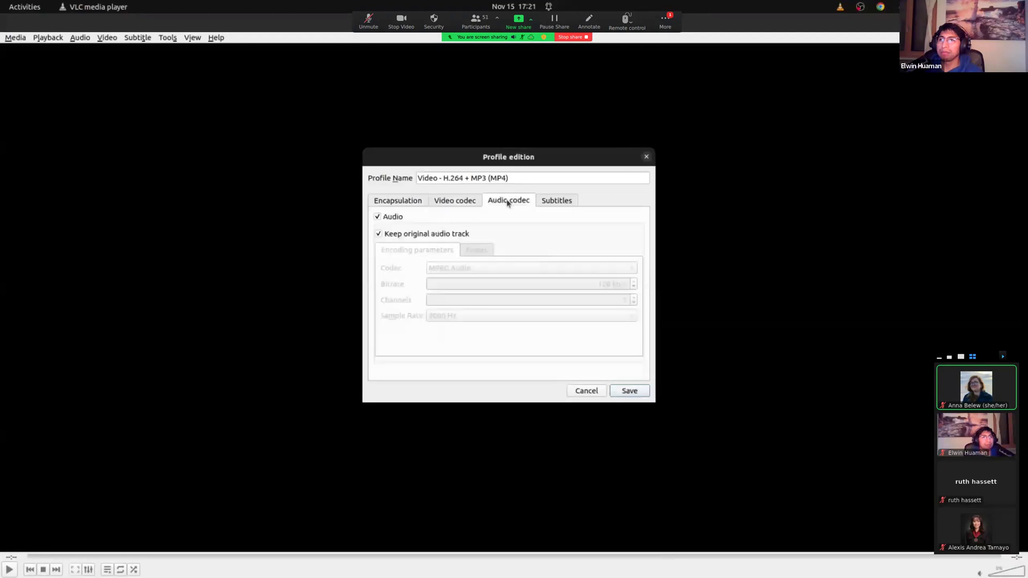
click(552, 202)
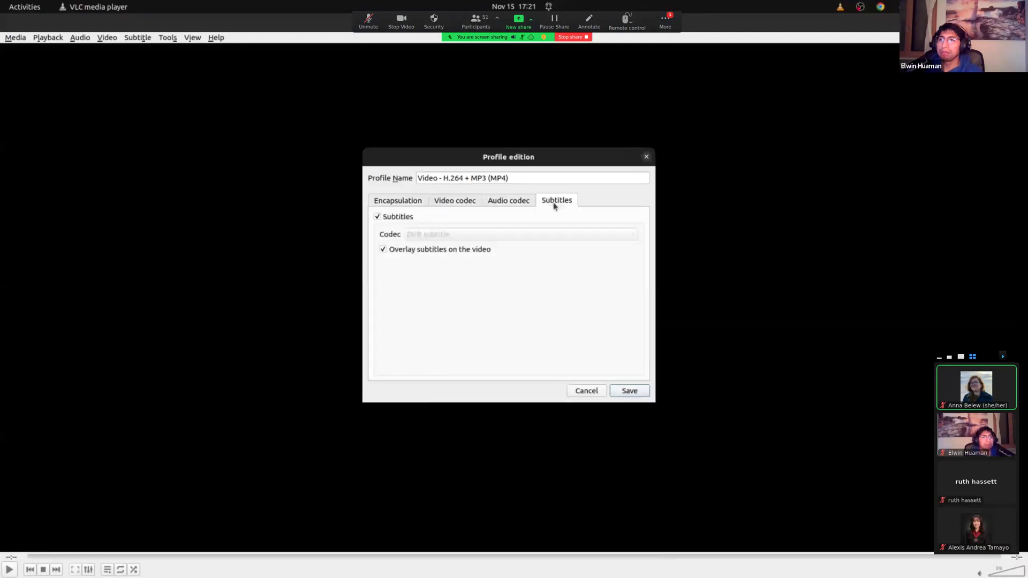
click(378, 218)
click(378, 217)
click(383, 250)
click(384, 250)
click(624, 395)
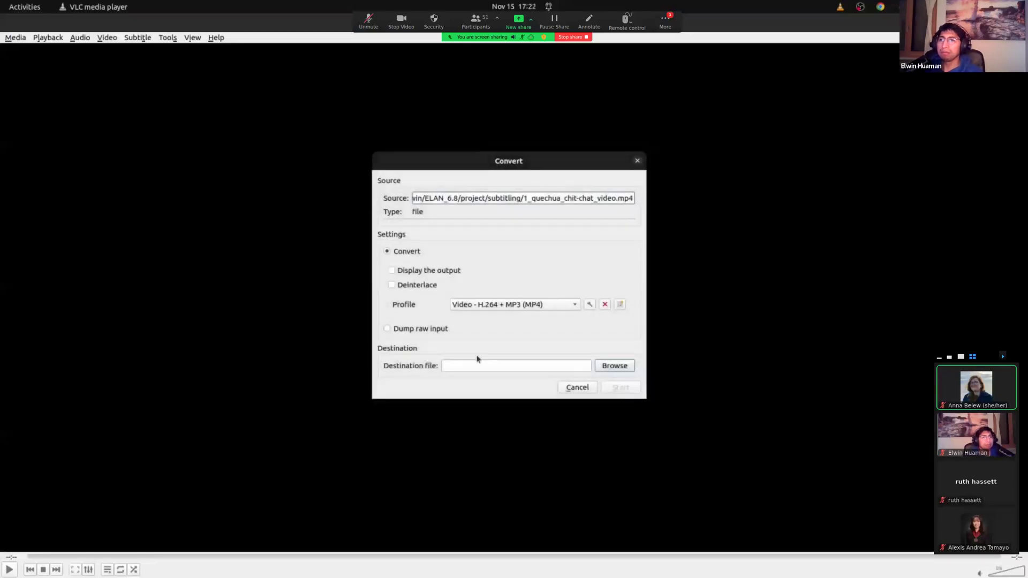
Set the destination file to 1_quechua_chit-chat_video_sub.mp4 in the subtitling folder and start the conversion.
click(614, 366)
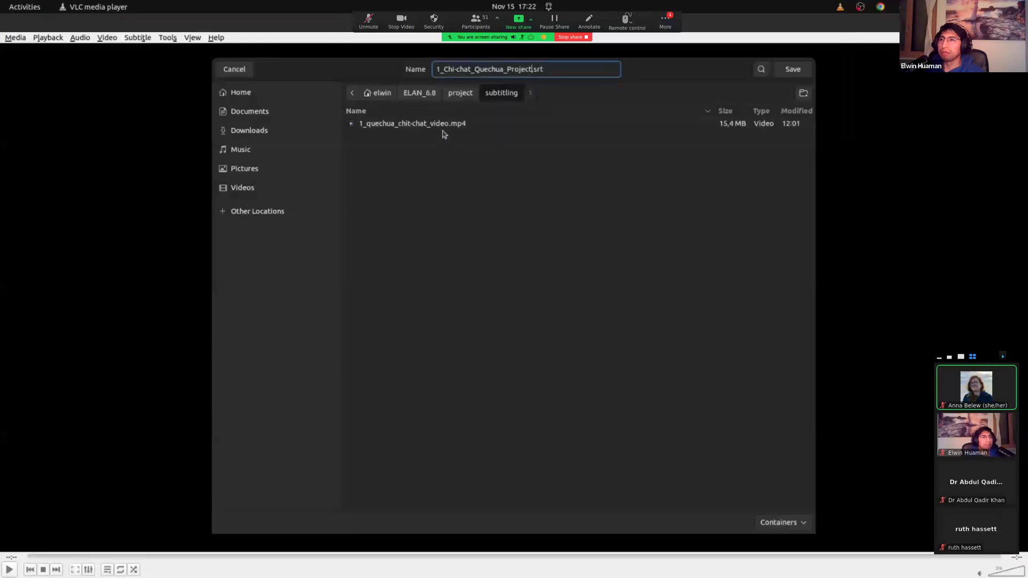
click(444, 127)
click(527, 70)
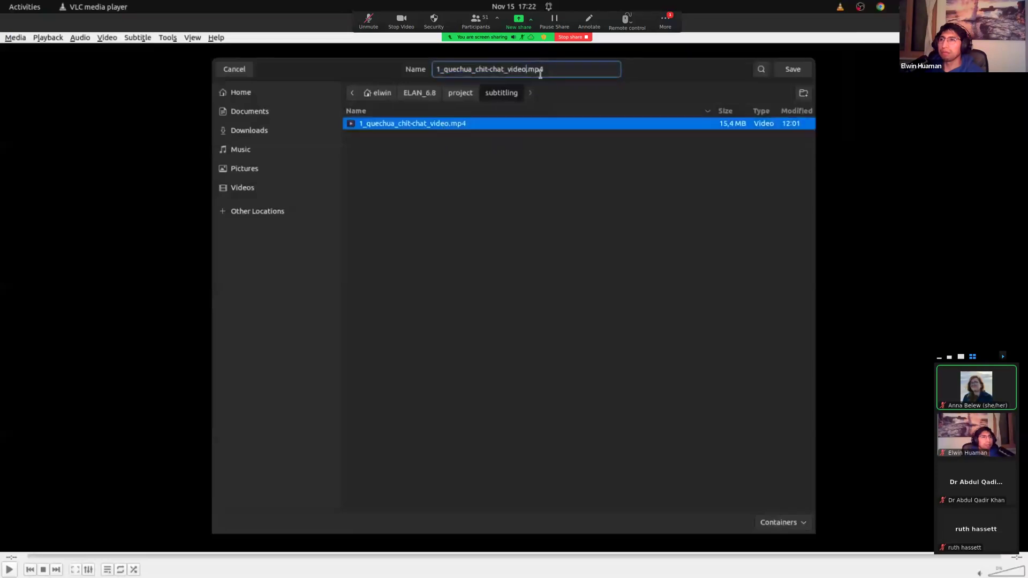
text(_sub)
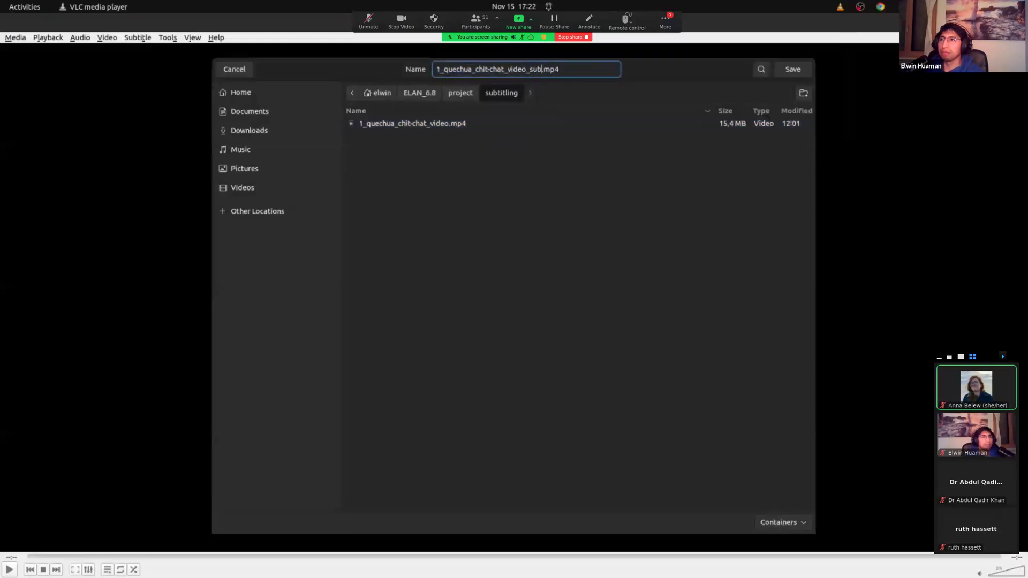
click(793, 69)
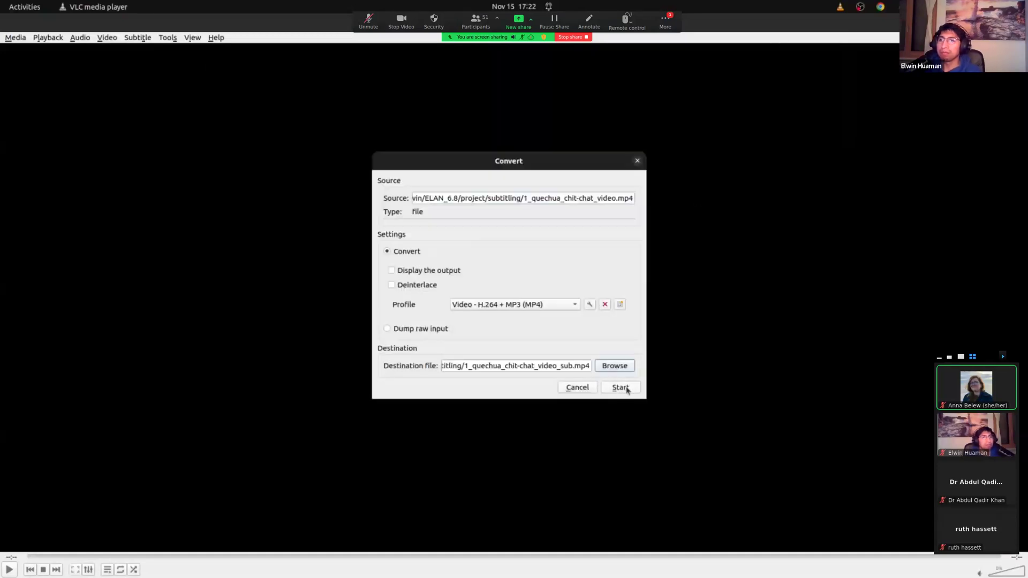
click(627, 389)
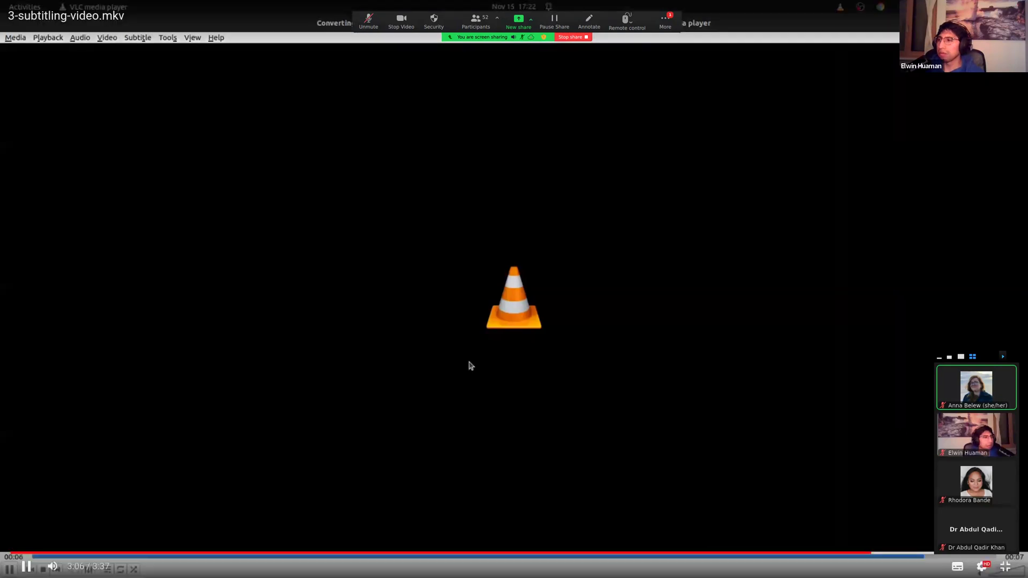
Switch to Files and play 1_quechua_chit-chat_video_sub.mp4 from the project's subtitling folder to check its subtitles.
drag(995, 354, 986, 279)
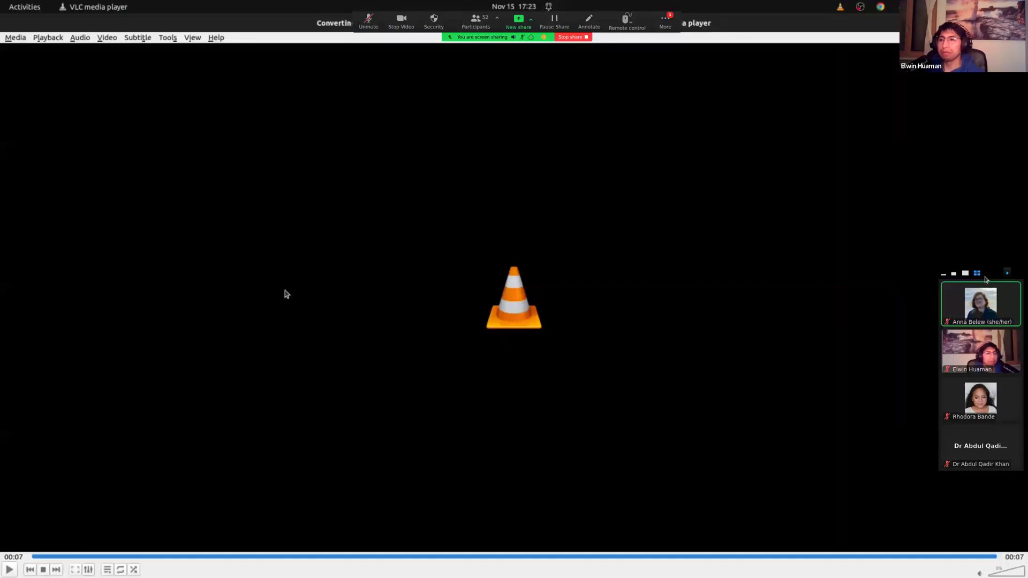
key(alt+Tab)
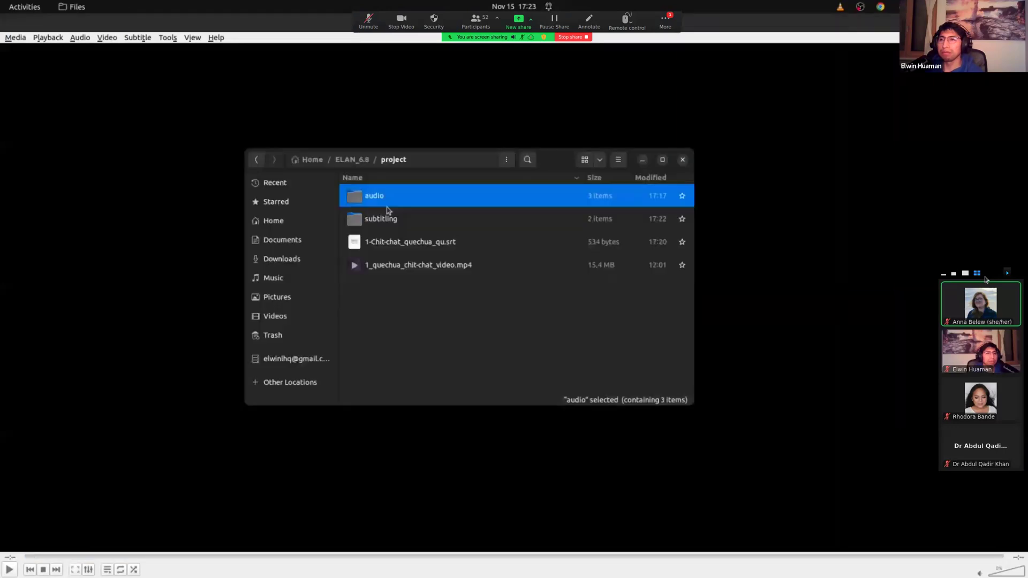
double_click(388, 211)
click(480, 247)
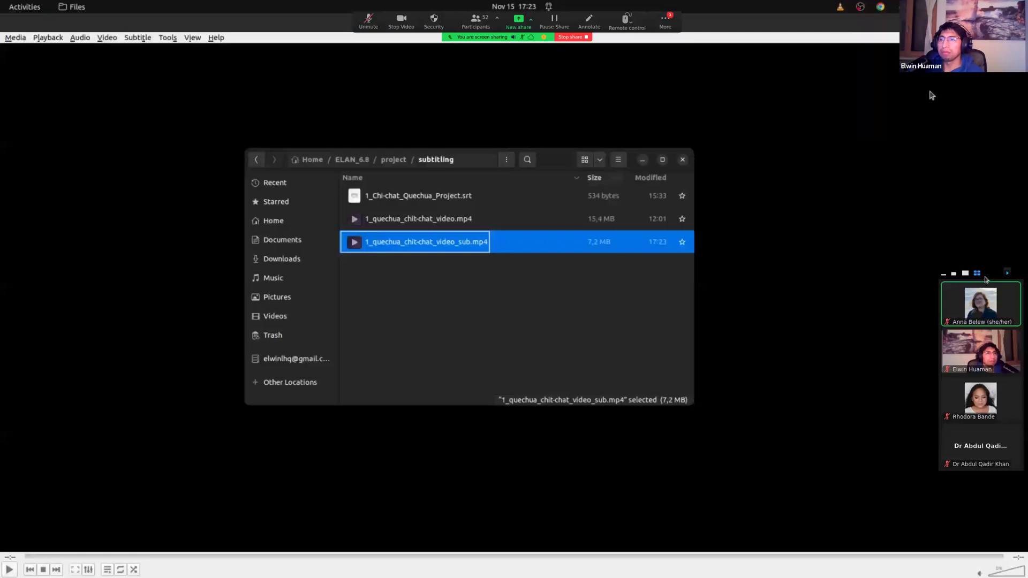
key(Return)
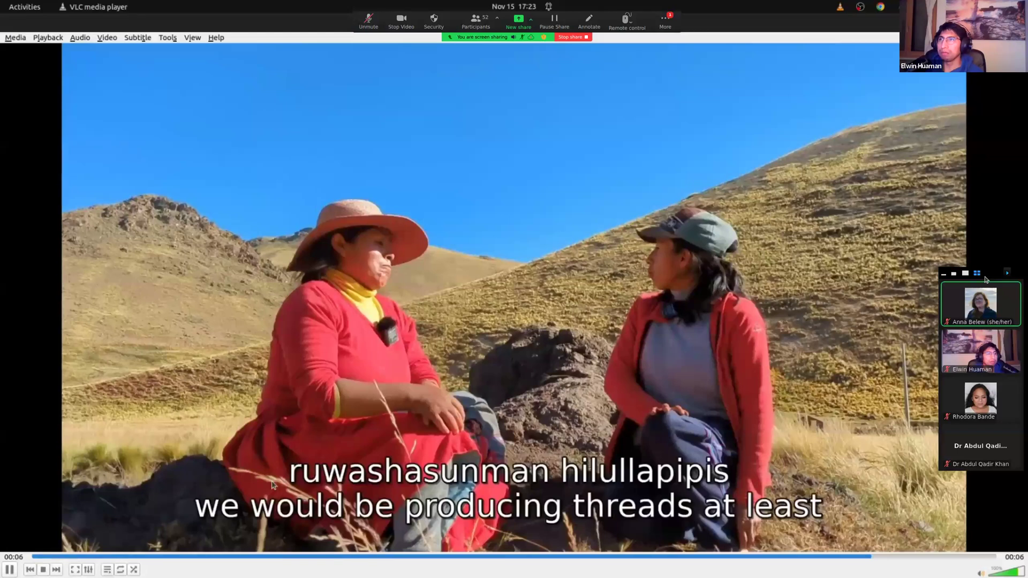
Leave the full-screen subtitling video, return to the slide presentation and unmute the Zoom microphone.
key(alt+Tab)
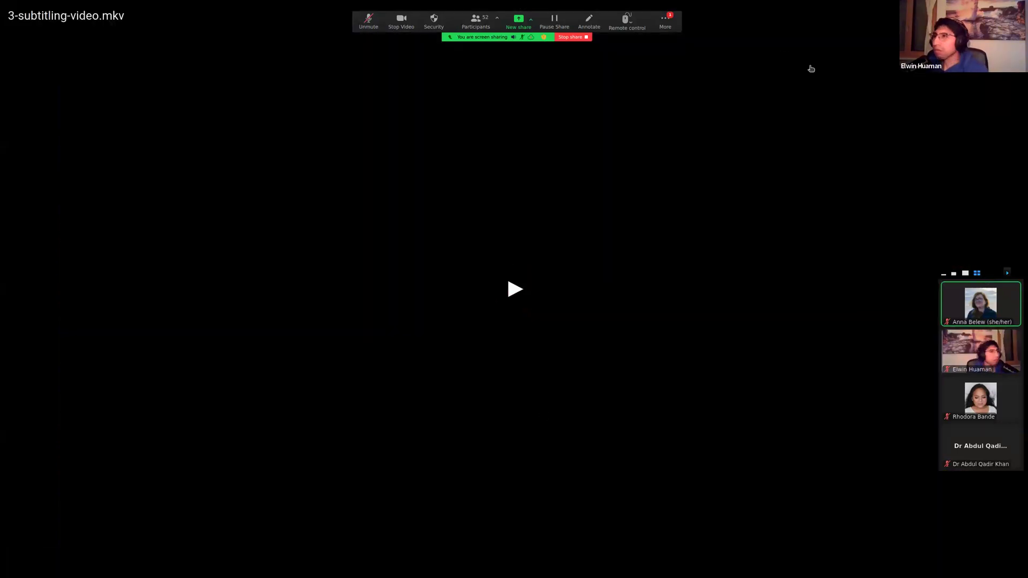
click(514, 27)
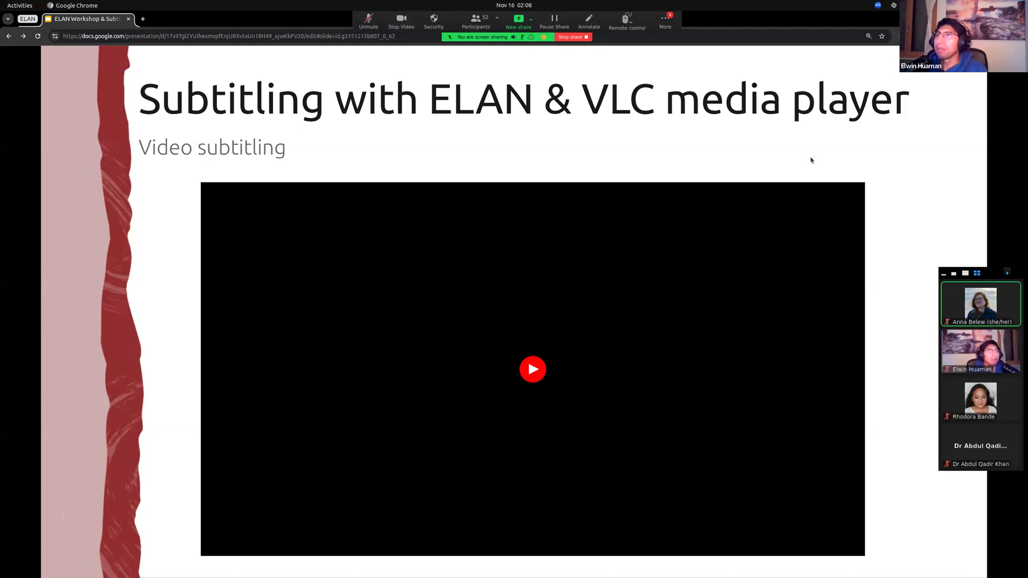
click(379, 30)
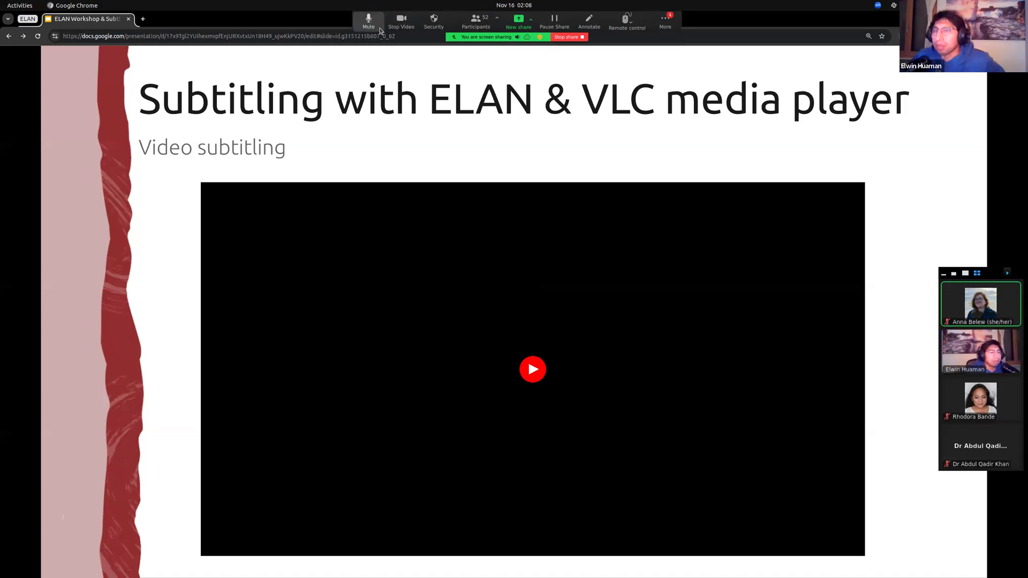
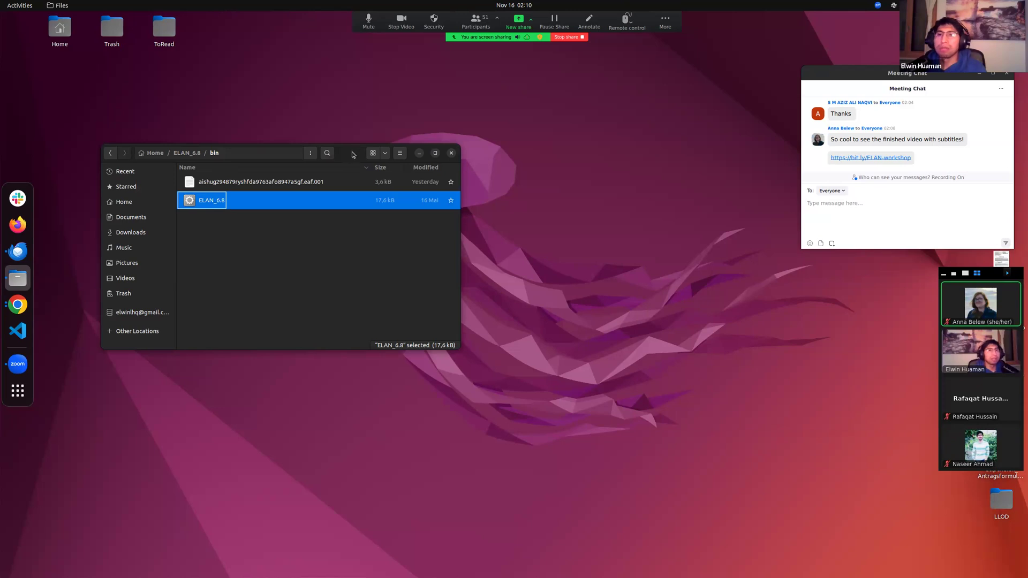
Launch ELAN 6.8 from the ELAN_6.8/bin folder, then move its empty window clear and enlarge it.
click(354, 155)
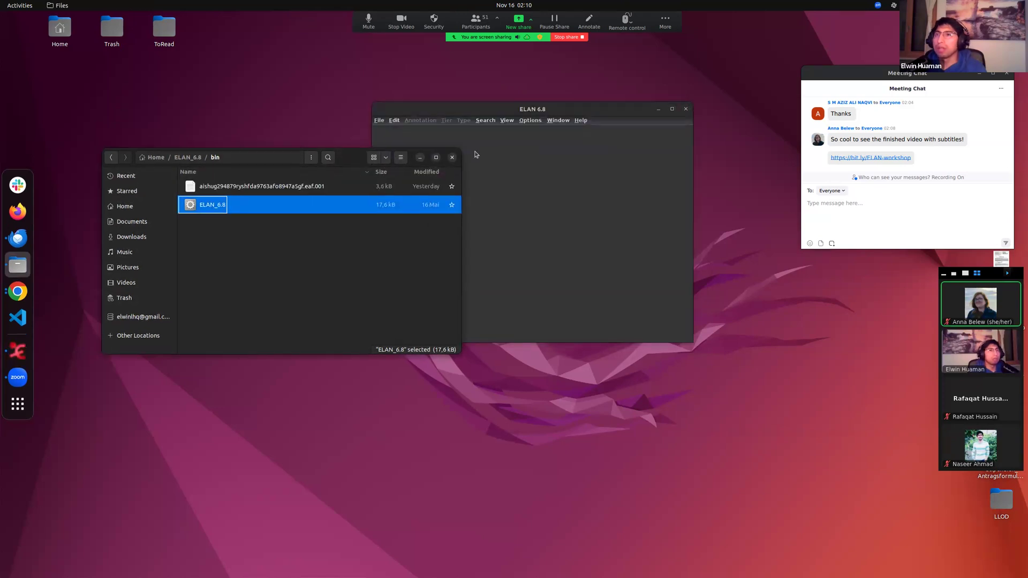
click(429, 156)
drag(498, 111, 309, 139)
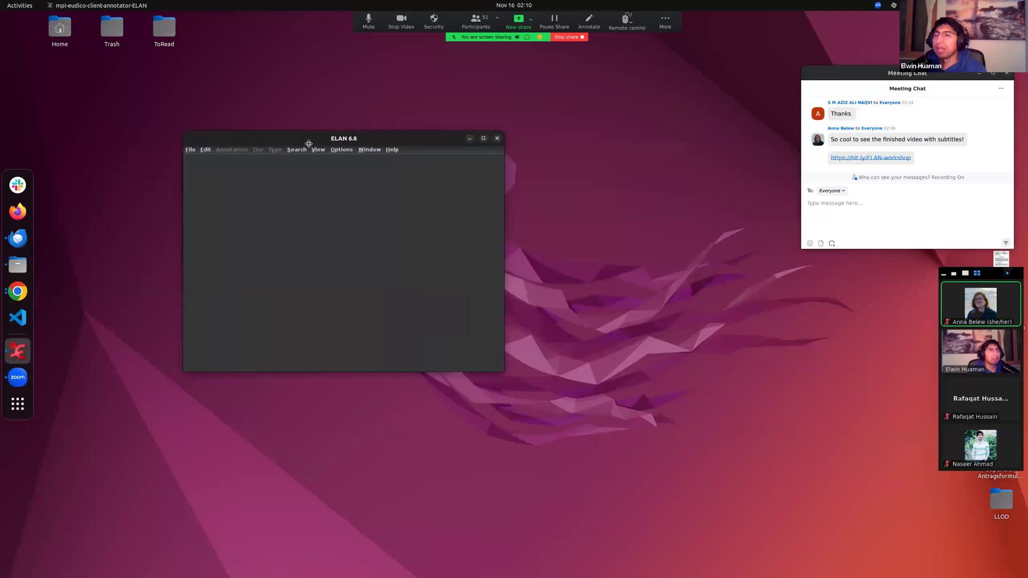
drag(503, 370, 619, 455)
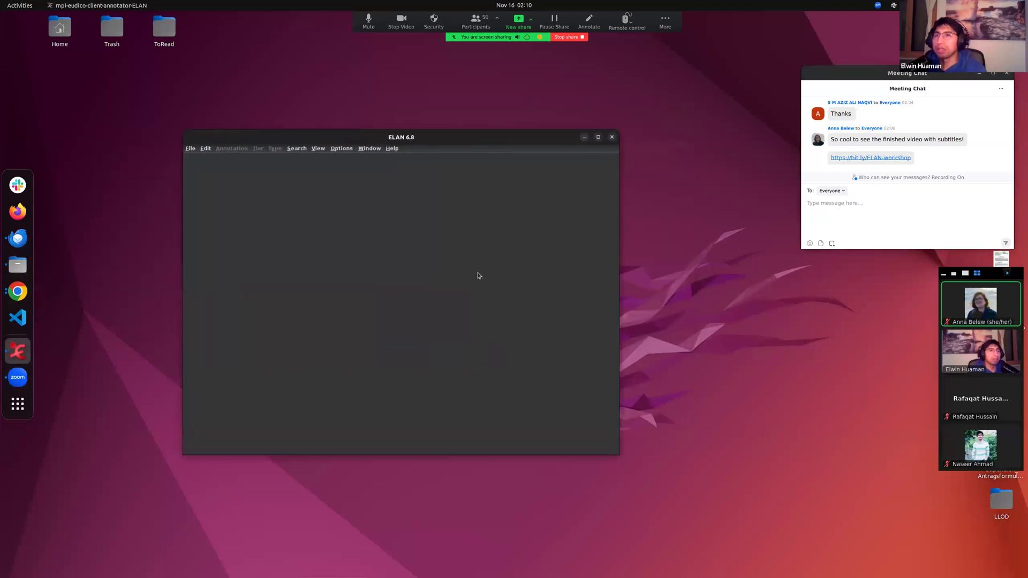
Create a new ELAN document with 2_elan_webinar_audio.wav from the project's audio folder as its media file.
click(191, 149)
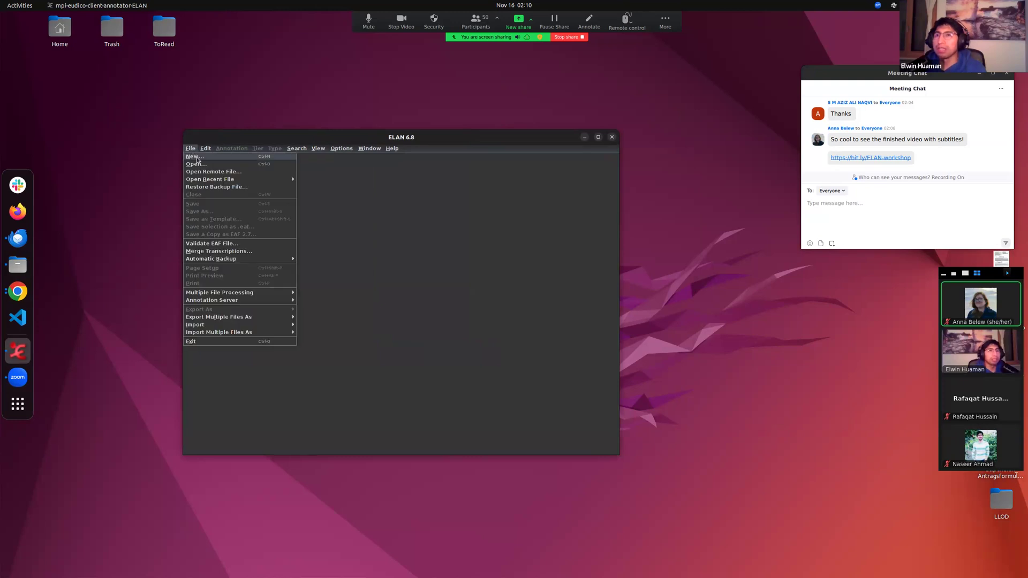
click(194, 156)
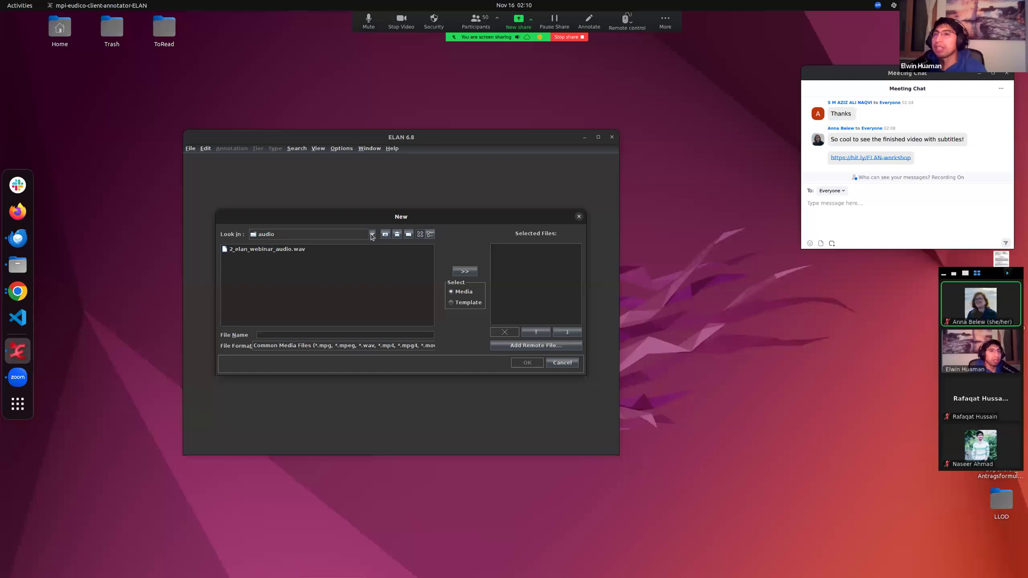
click(385, 234)
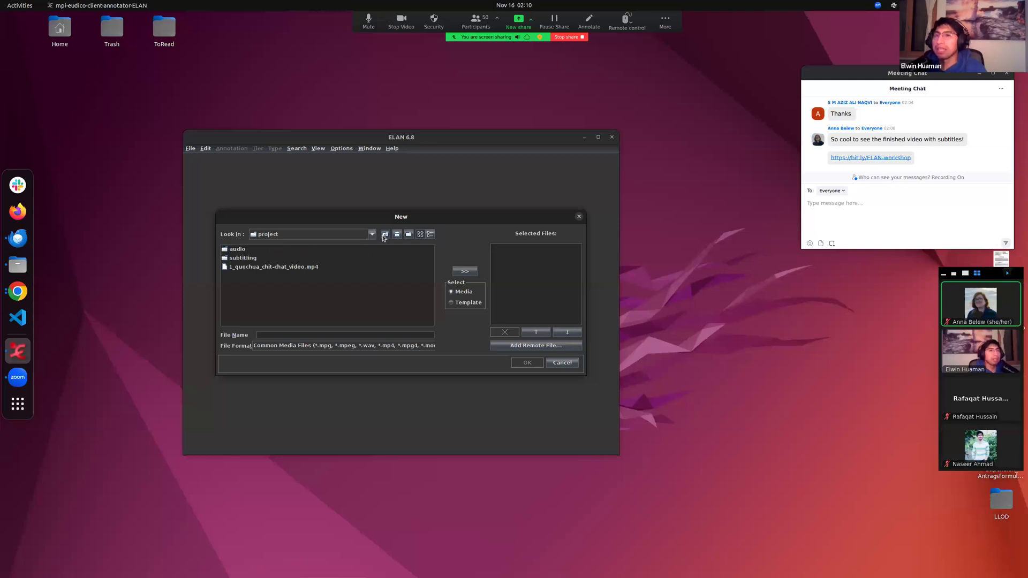
double_click(239, 251)
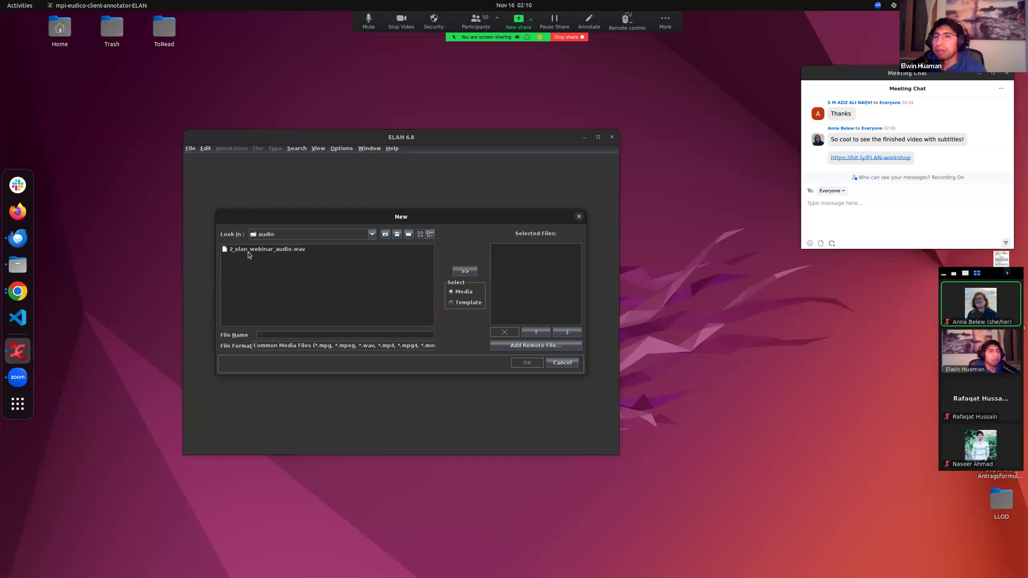
click(271, 251)
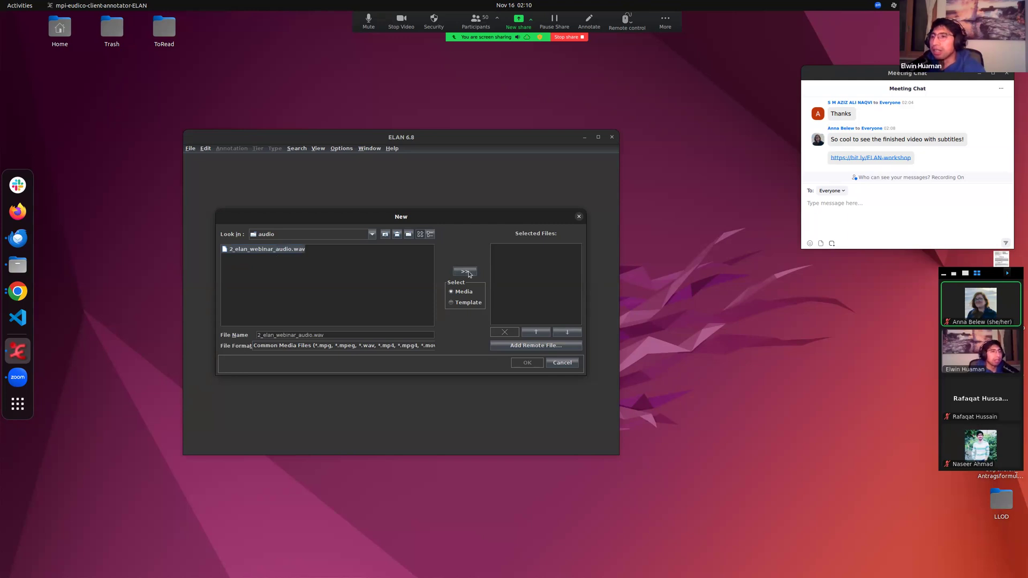
click(468, 273)
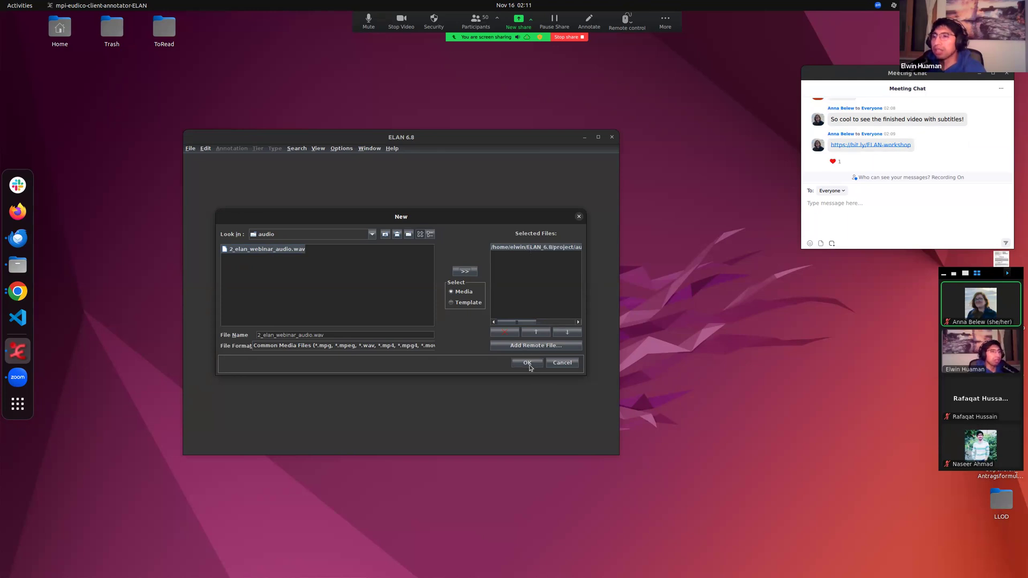
click(529, 368)
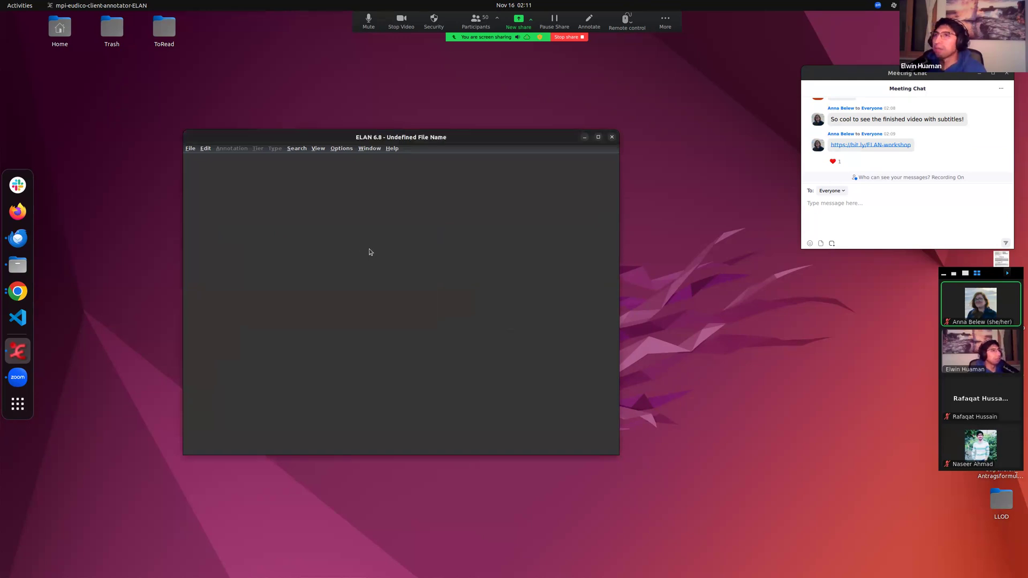
Arrange the ELAN window and the Zoom Meeting Chat window side by side on the desktop without overlap.
drag(471, 136, 382, 120)
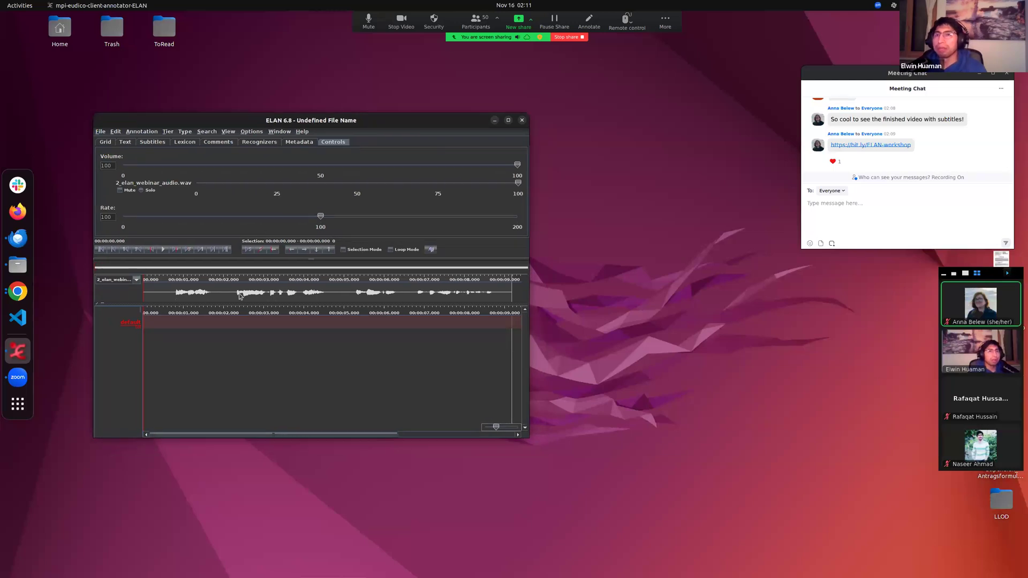
drag(939, 75, 713, 100)
scroll(675, 189, up, 3)
scroll(674, 188, down, 3)
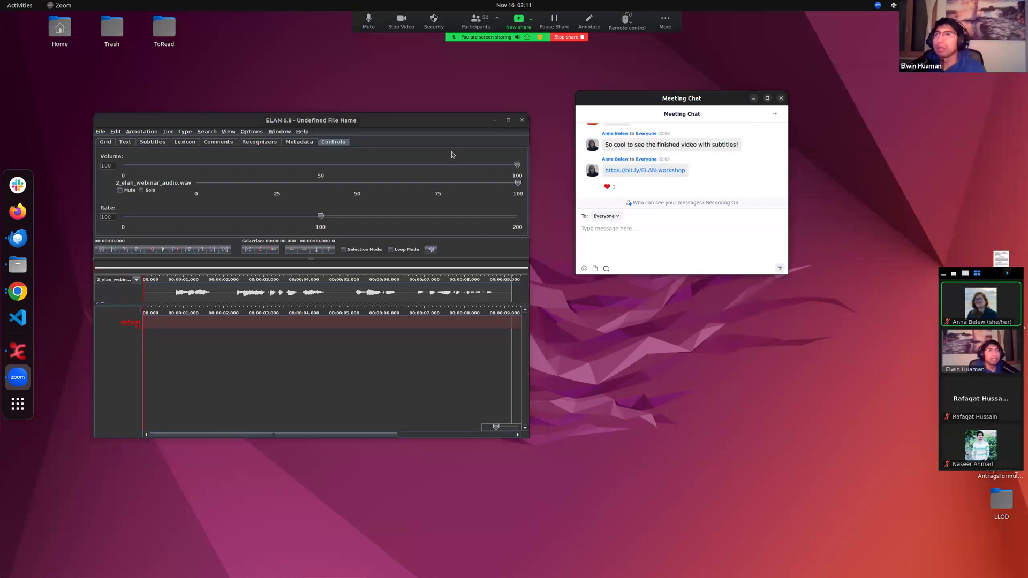
drag(650, 103, 705, 95)
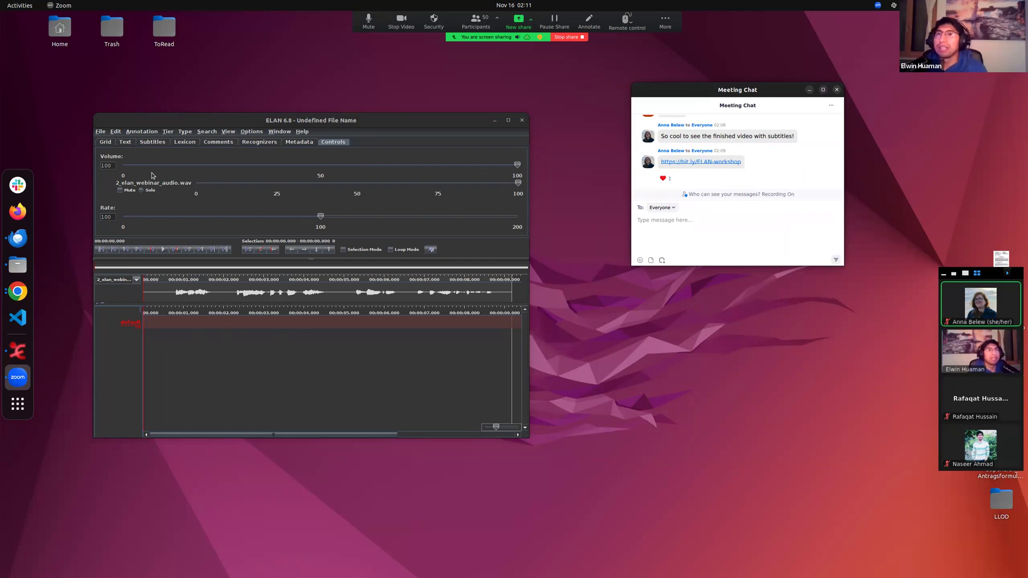
Choose Silence Recognizer MPI-PL as the recognizer, dismiss the backup warning and check its audio file list.
click(256, 143)
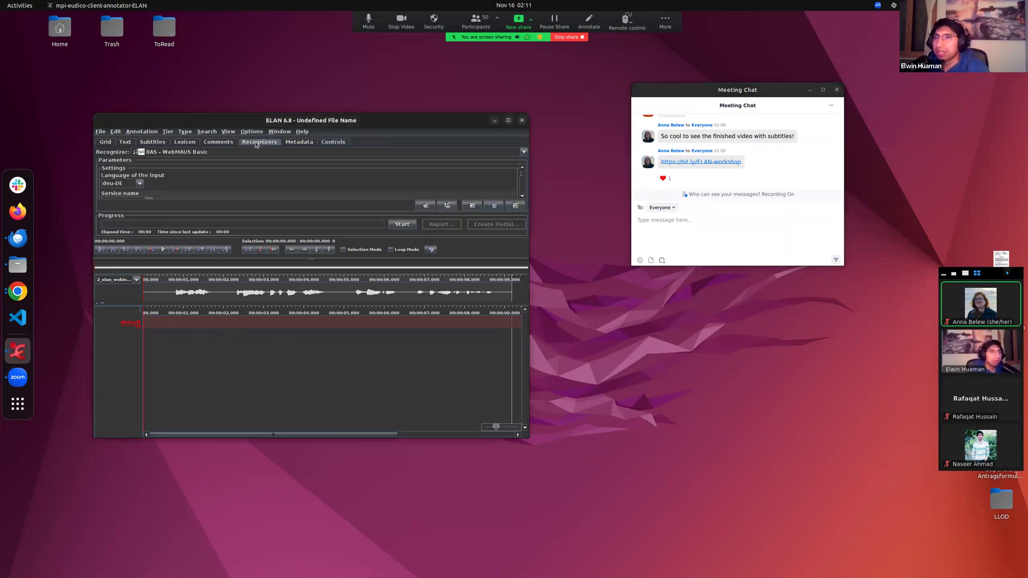
click(260, 154)
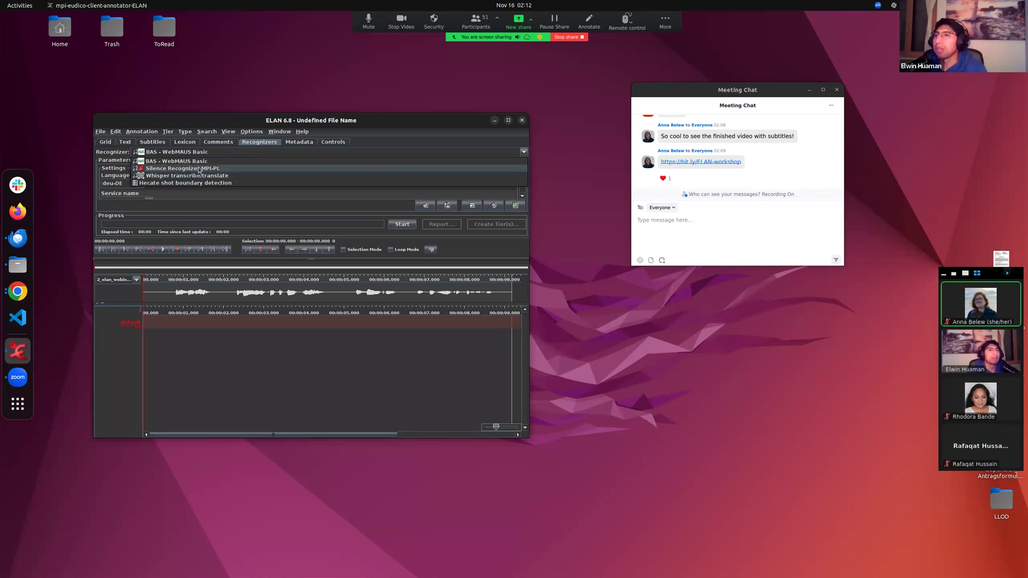
click(200, 170)
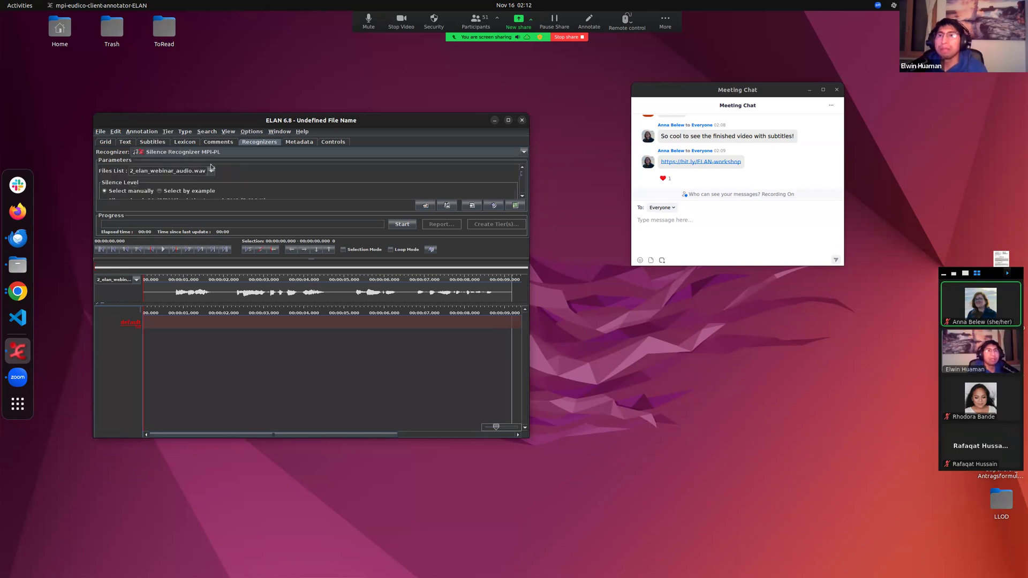
click(211, 172)
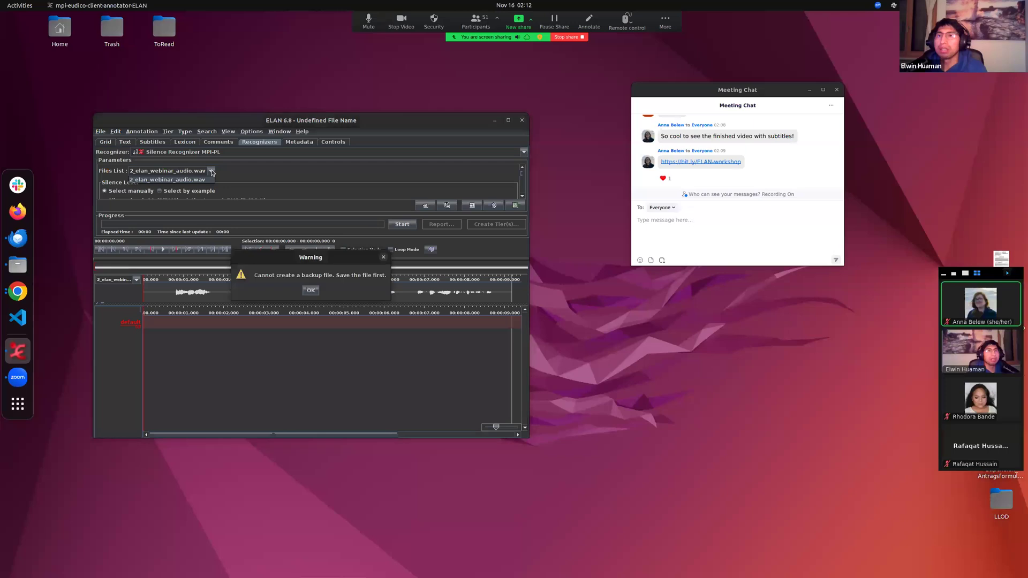
click(310, 290)
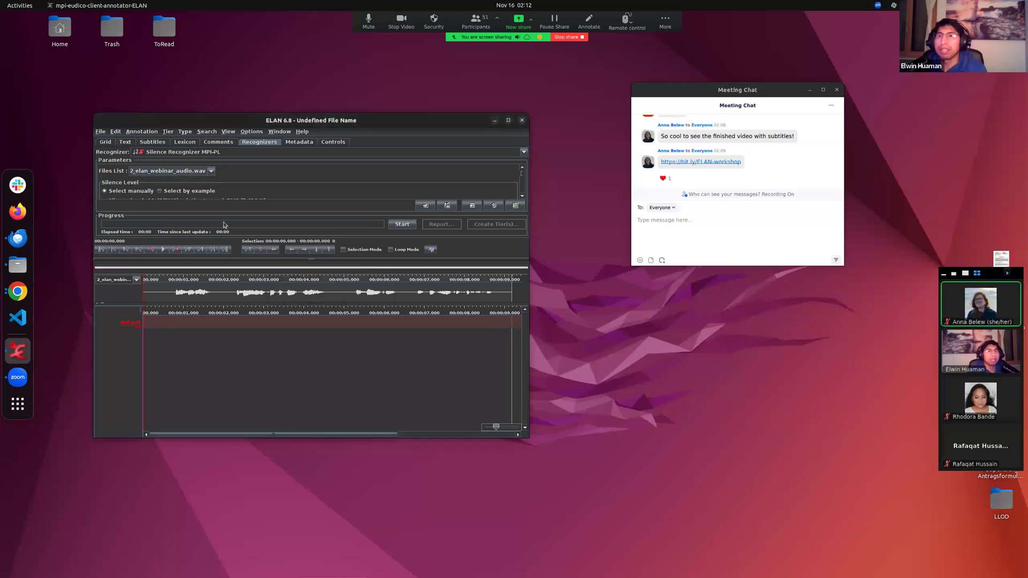
click(212, 171)
click(211, 172)
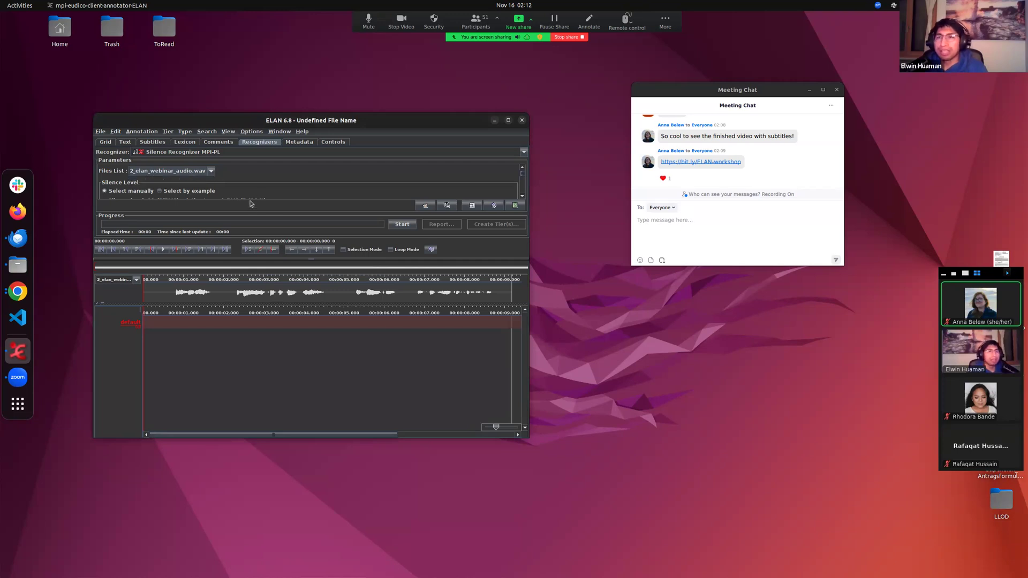
Review the automatic backup preferences, including the on/off state, backup interval and file location, and apply them.
click(103, 132)
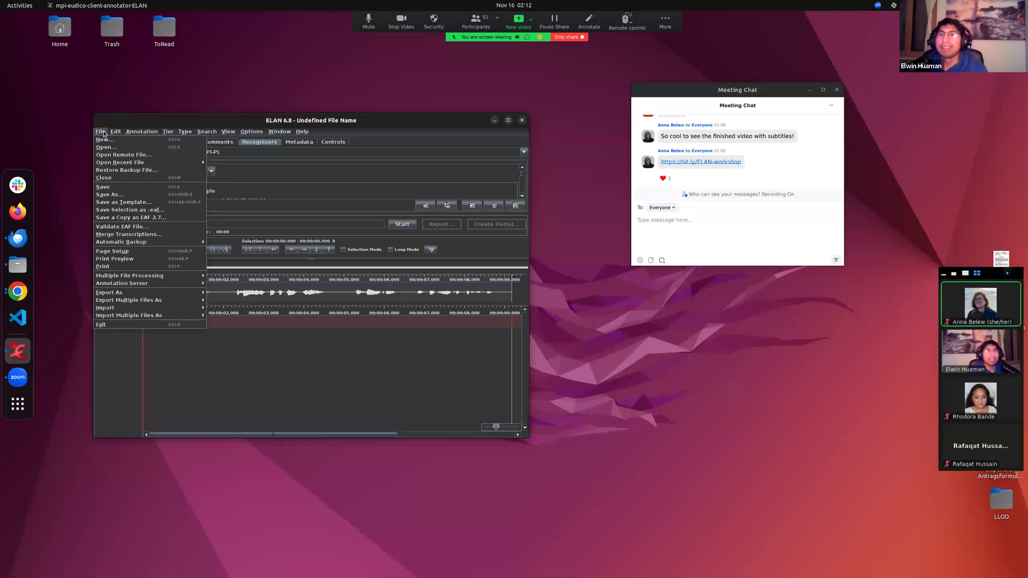
mouse_move(139, 284)
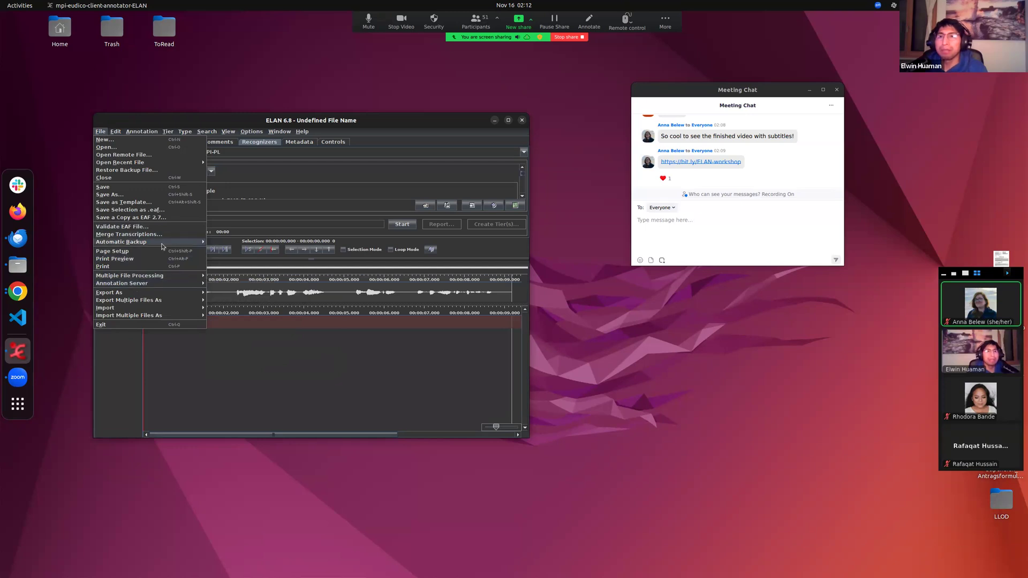
mouse_move(139, 246)
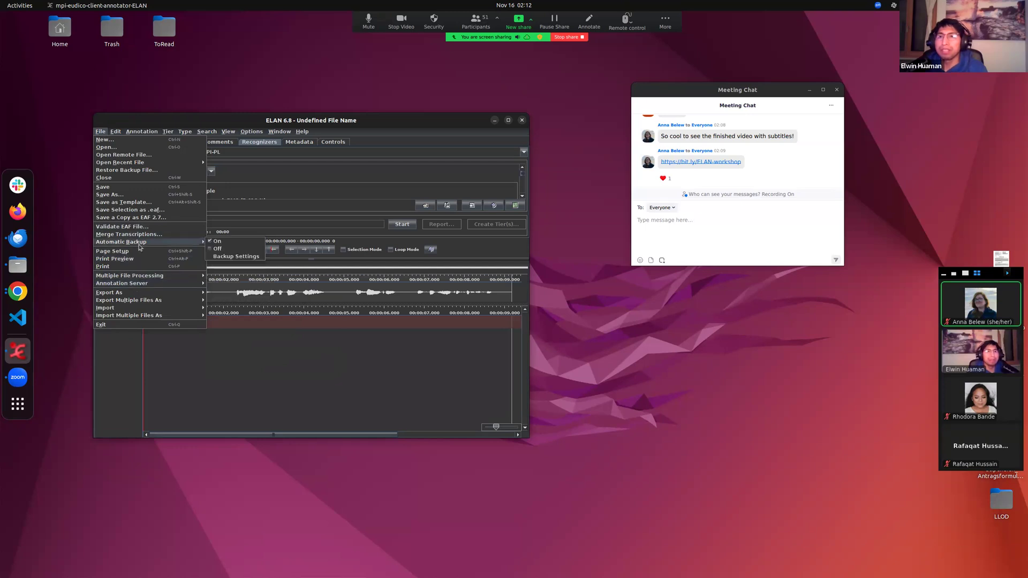
click(232, 261)
drag(366, 175, 382, 196)
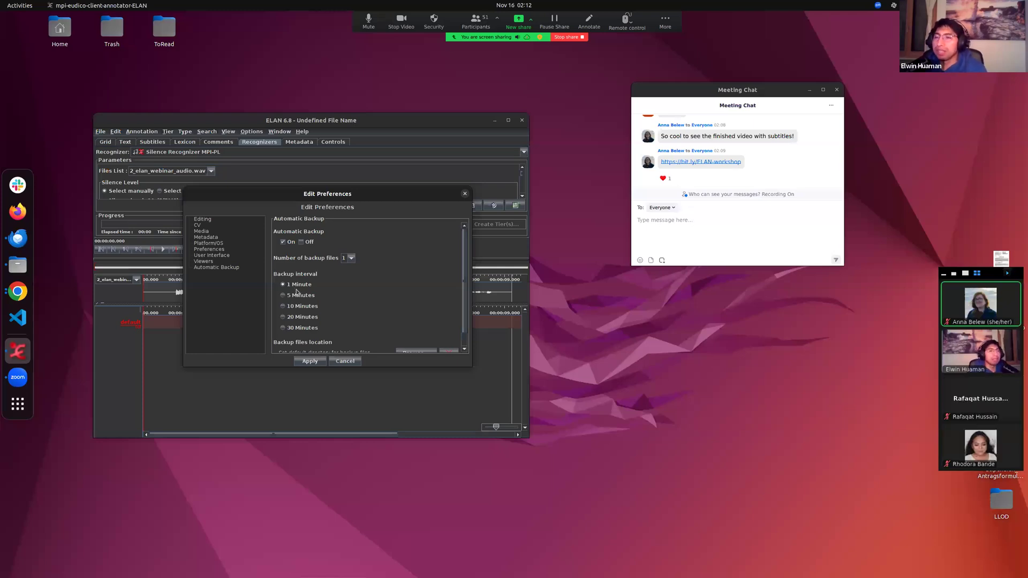
scroll(303, 296, down, 1)
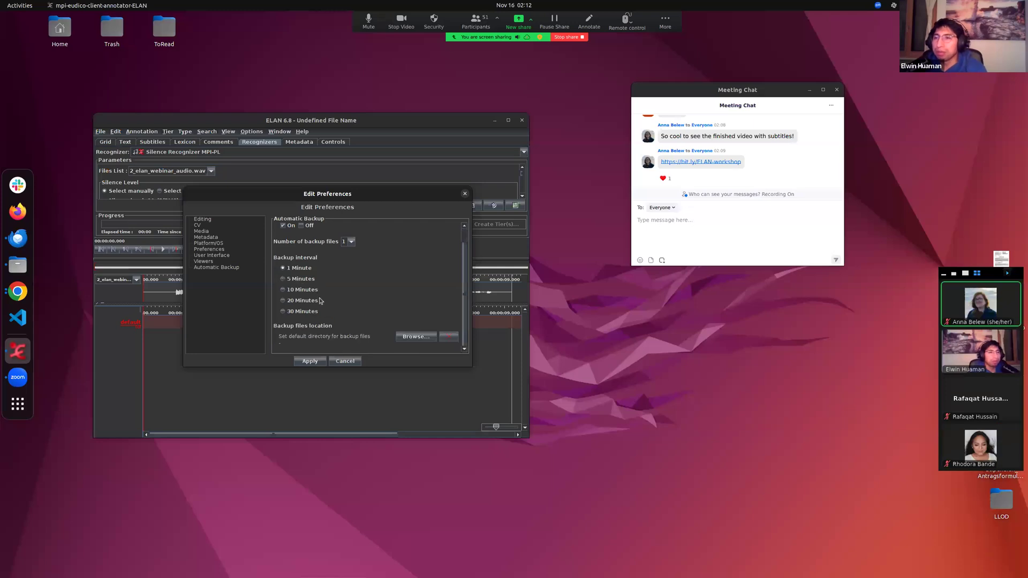
scroll(321, 297, up, 1)
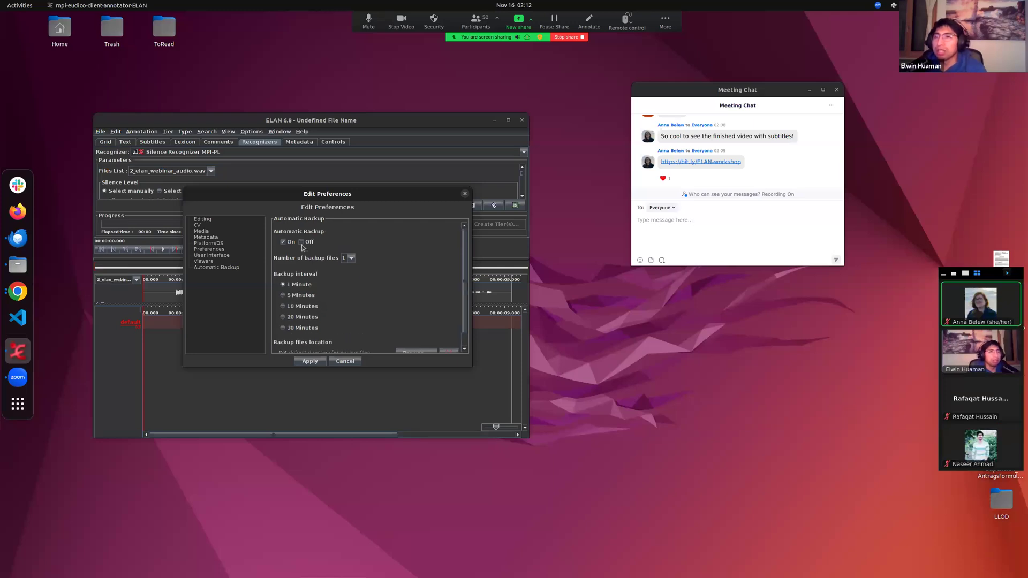
click(310, 361)
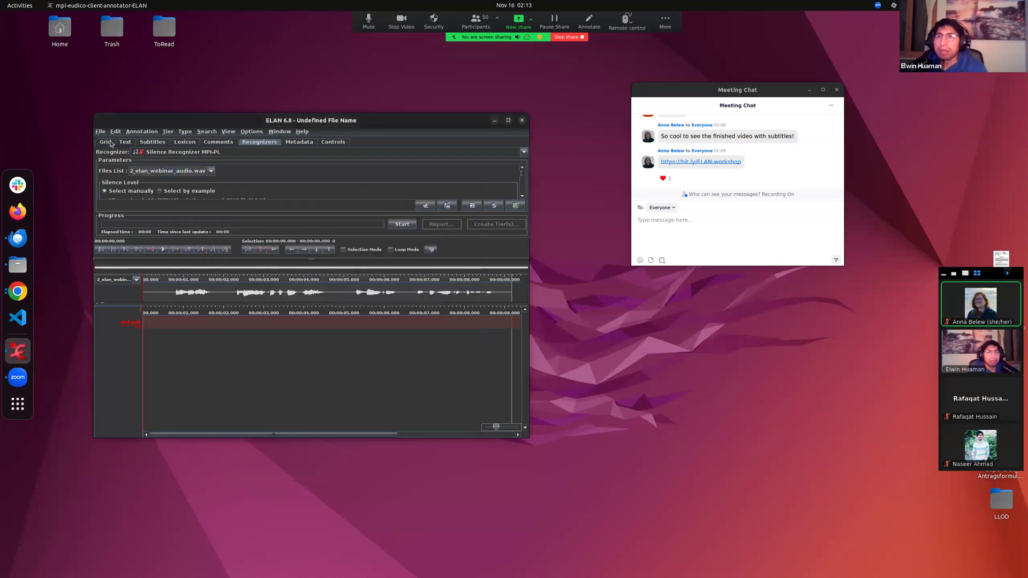
Maximize the ELAN window and enlarge the recognizer area so that all Silence Recognizer parameters fit.
click(211, 172)
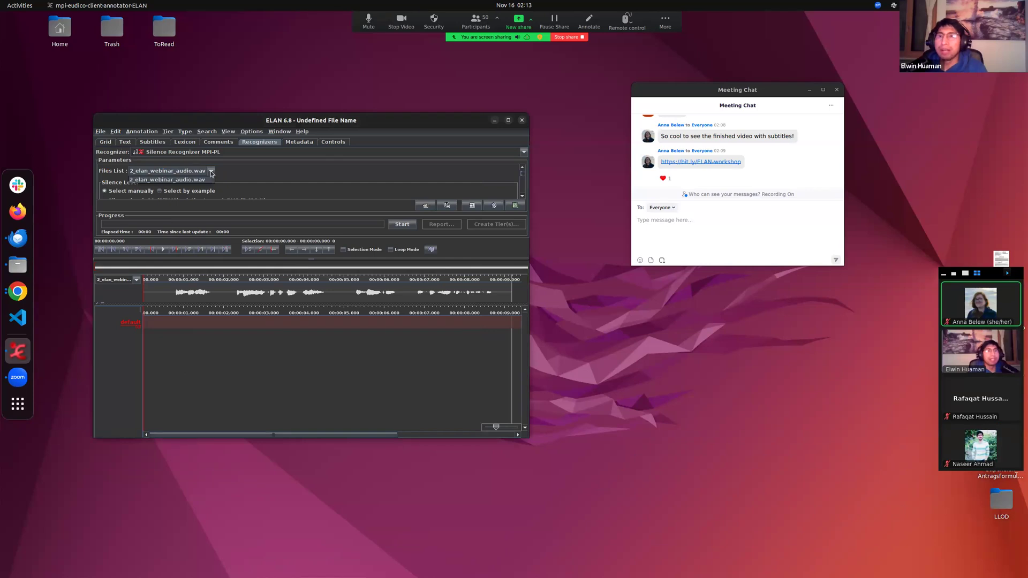
click(211, 172)
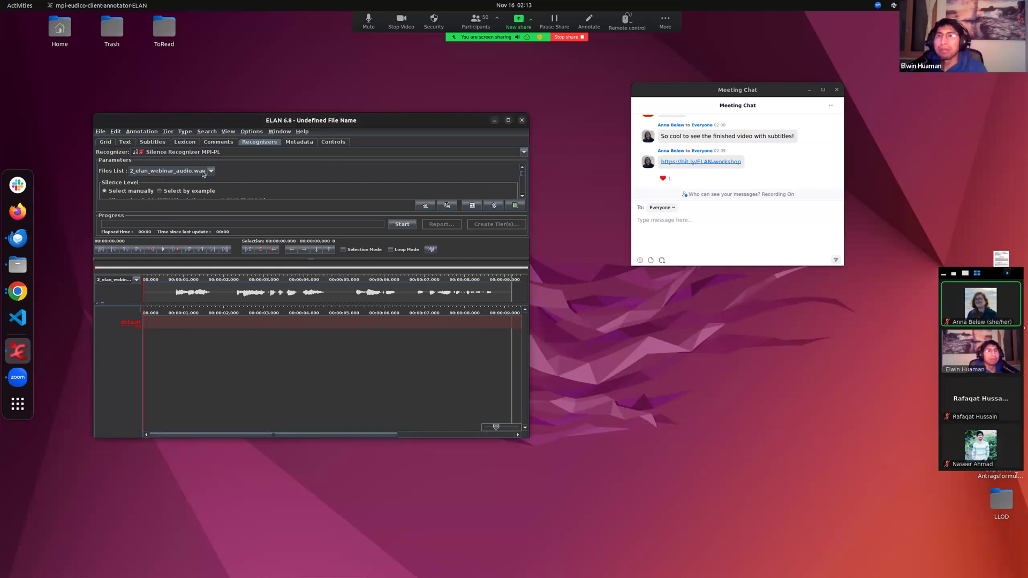
scroll(236, 180, down, 1)
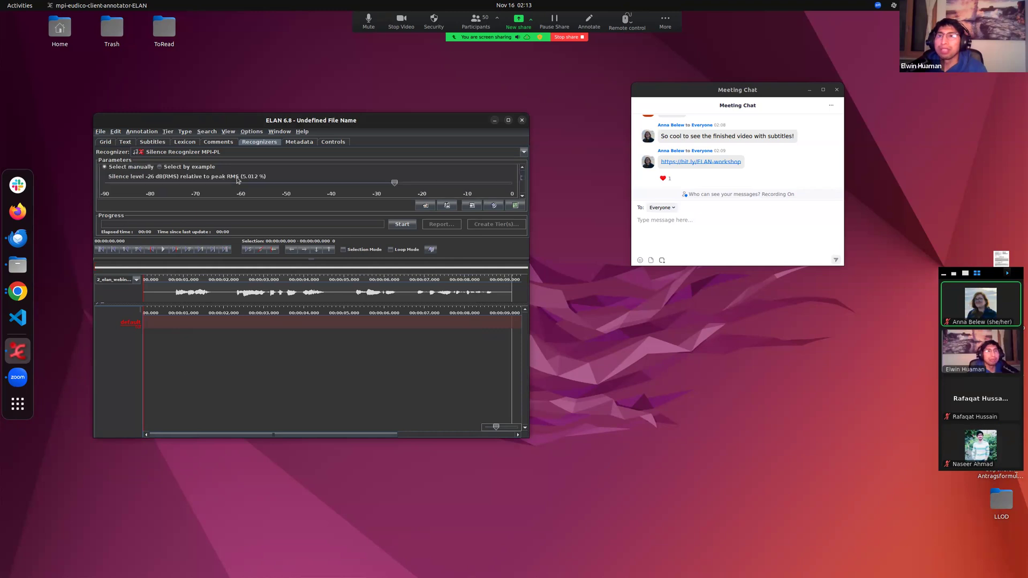
double_click(364, 121)
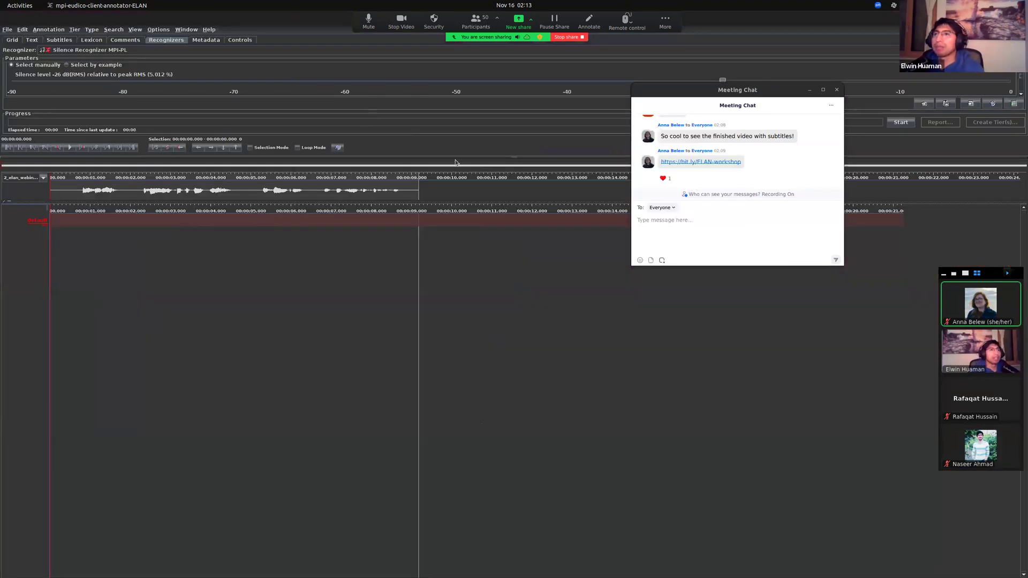
drag(509, 162, 504, 198)
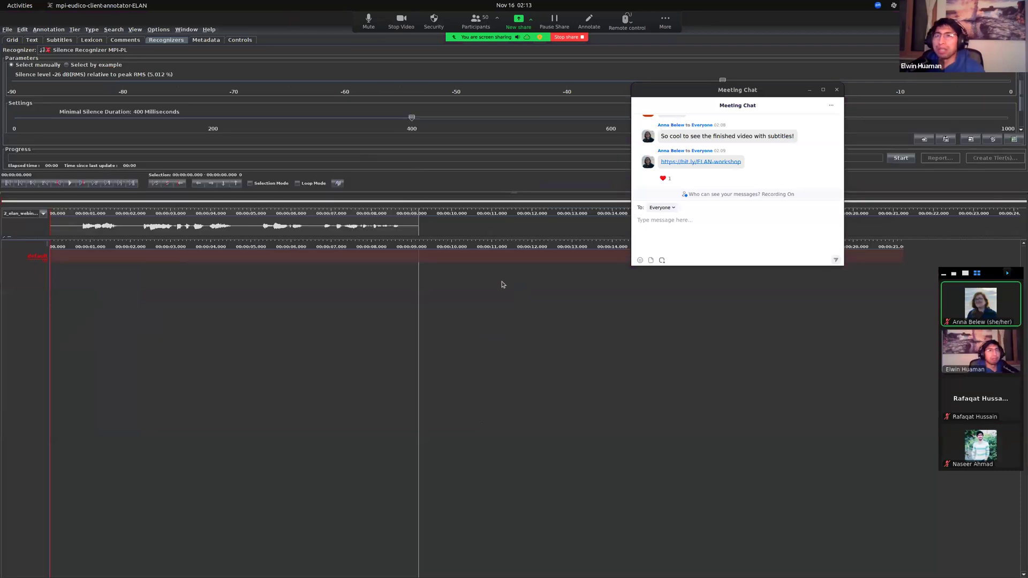
drag(503, 284, 502, 285)
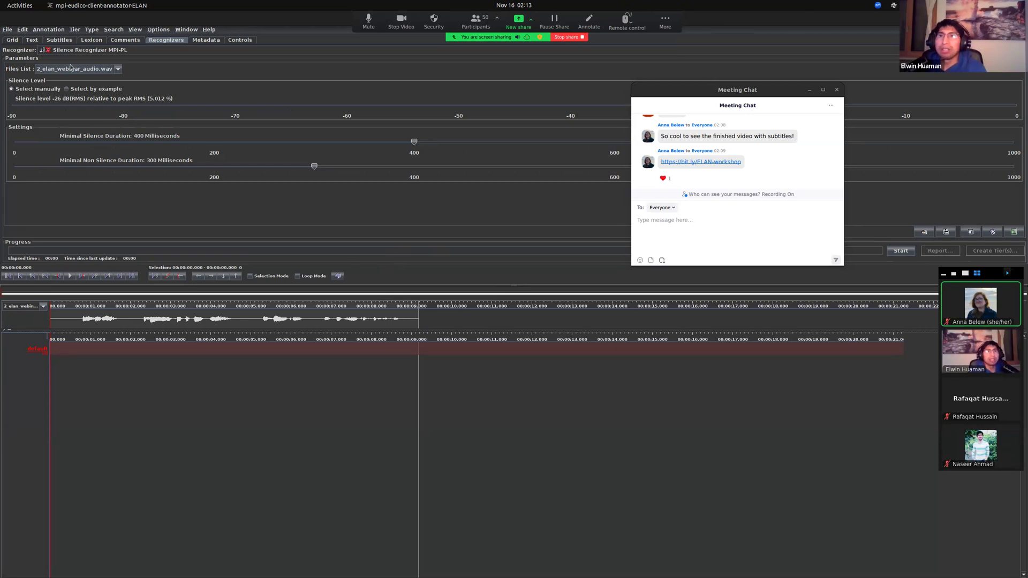
Close the Meeting Chat window and run the Silence Recognizer on 2_elan_webinar_audio.wav with its existing parameters.
click(117, 70)
click(118, 71)
click(126, 54)
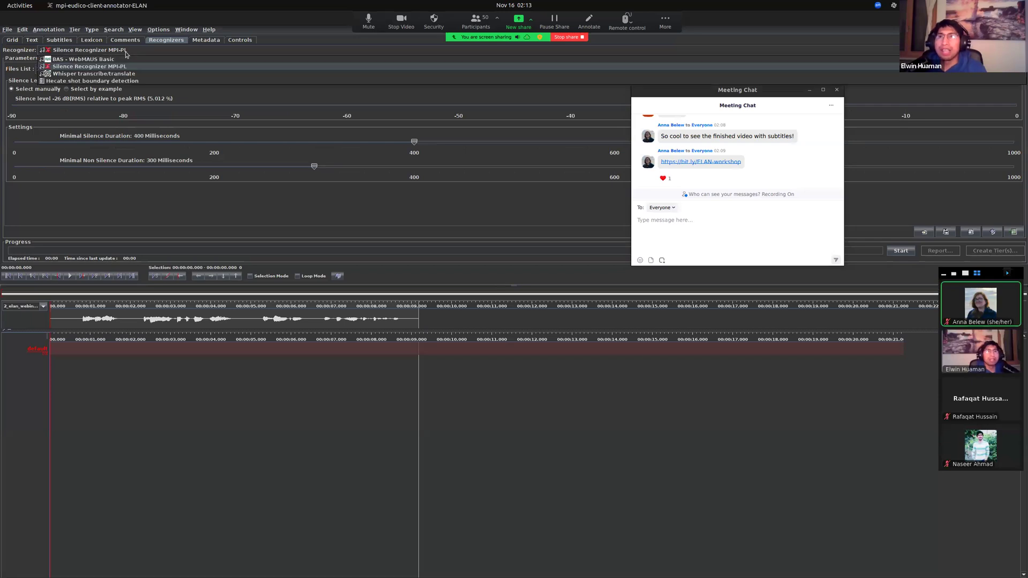
click(127, 53)
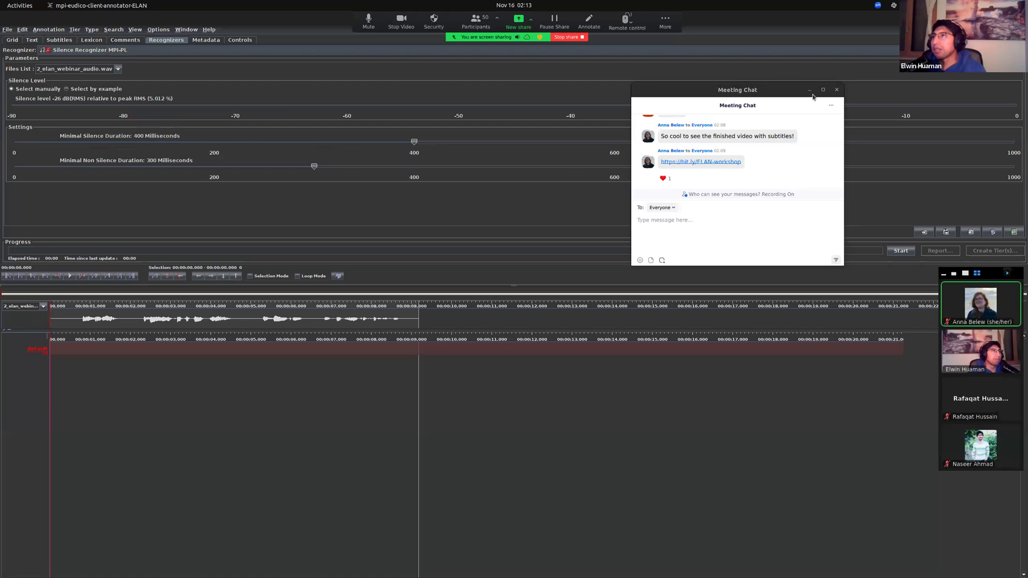
click(837, 89)
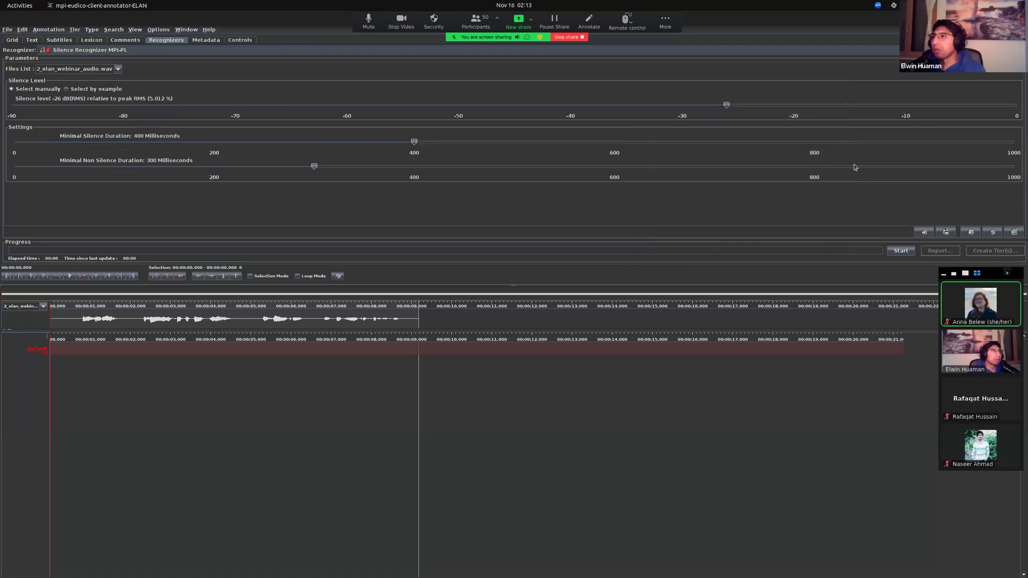
click(900, 251)
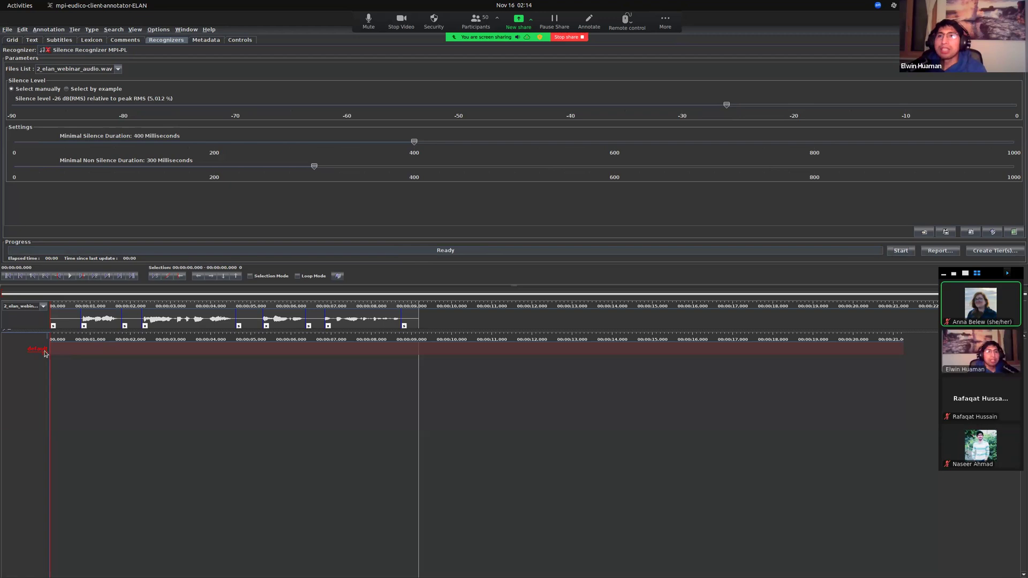
Rename the default tier as english and close the tier attributes dialog.
click(92, 30)
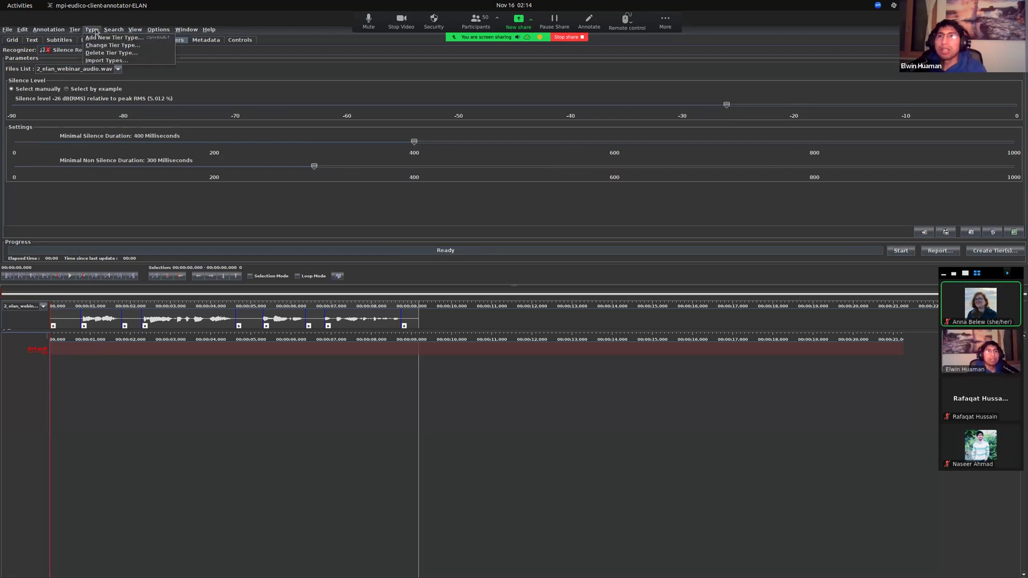
click(80, 45)
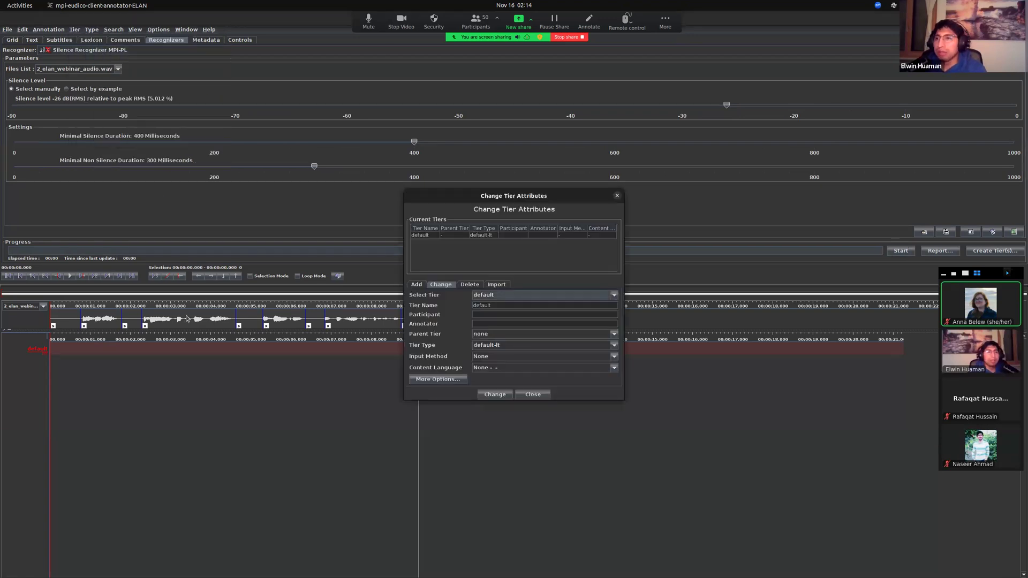
double_click(497, 305)
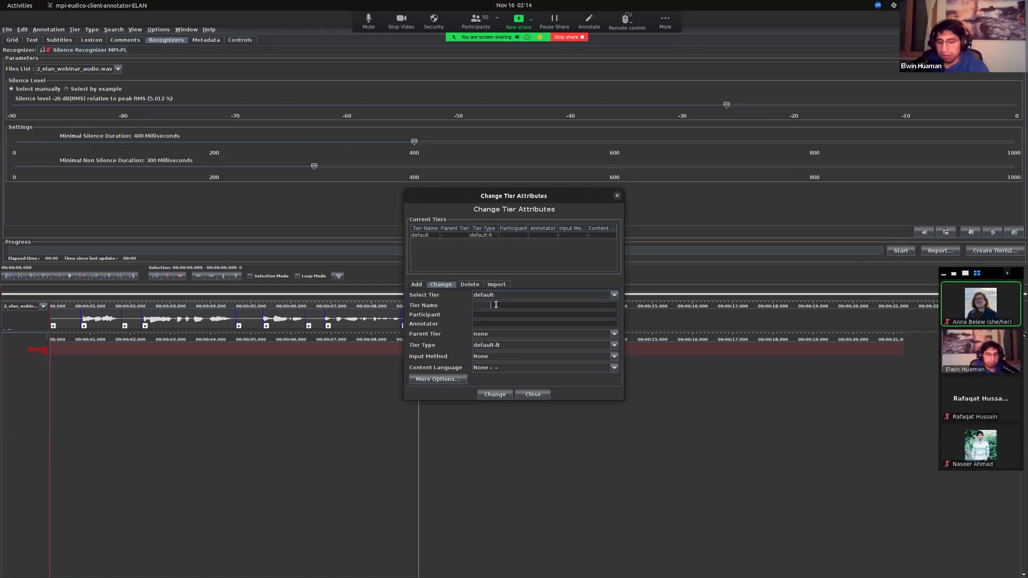
text(english)
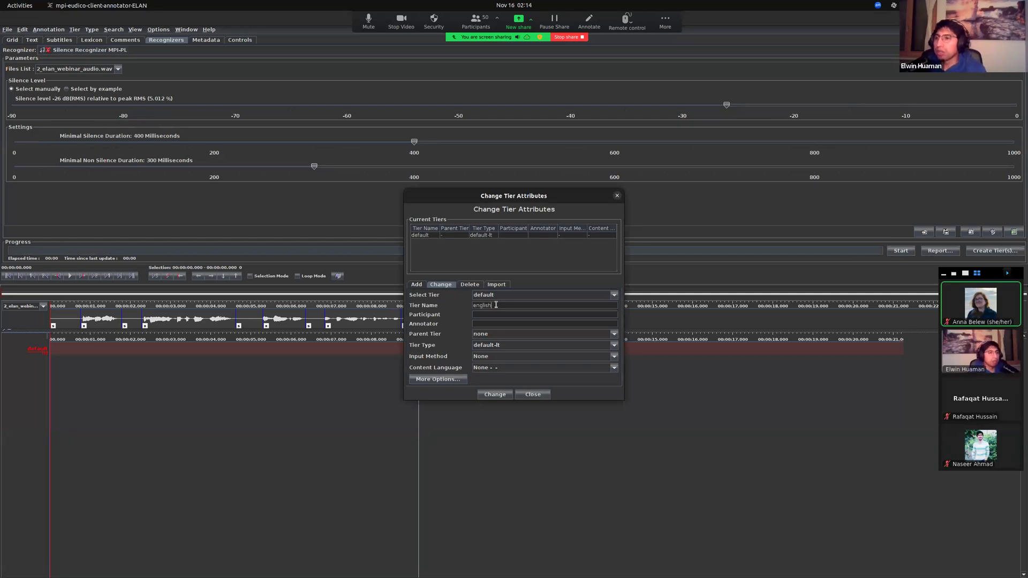
click(495, 394)
click(423, 237)
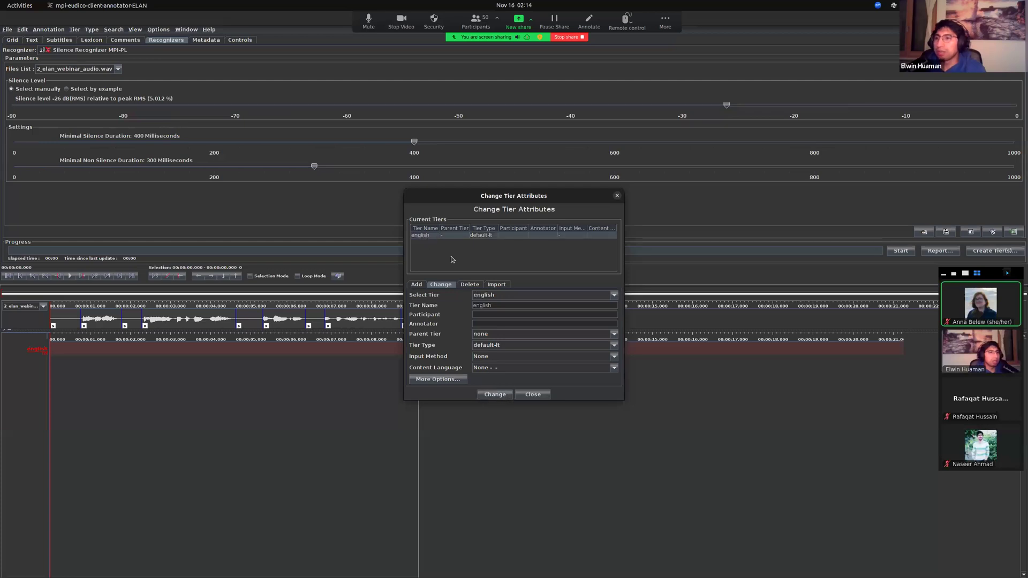
click(539, 396)
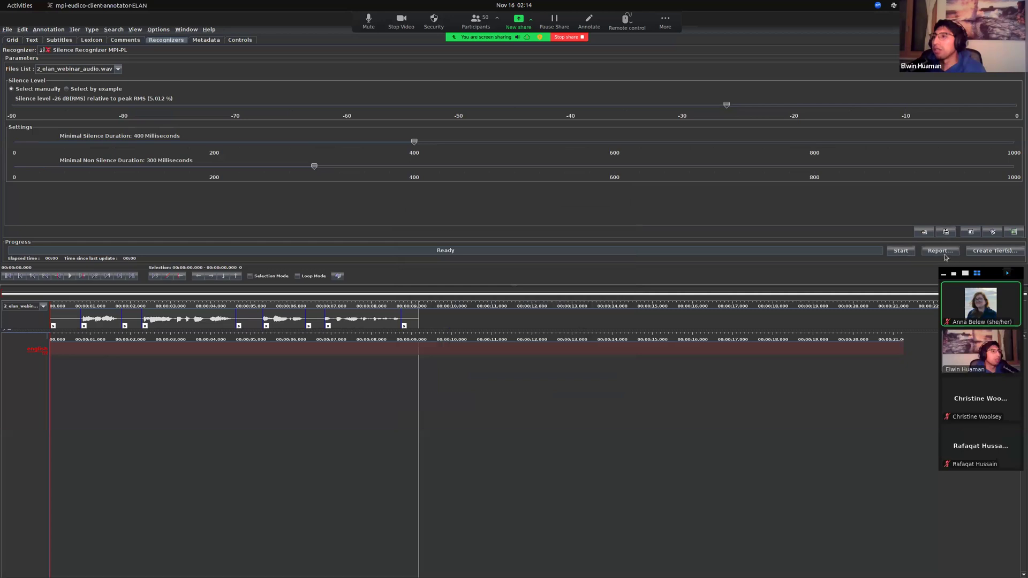
Create a tier from the Channel1 segmentation with only the x segments, excluding the silence segments labelled s.
click(982, 251)
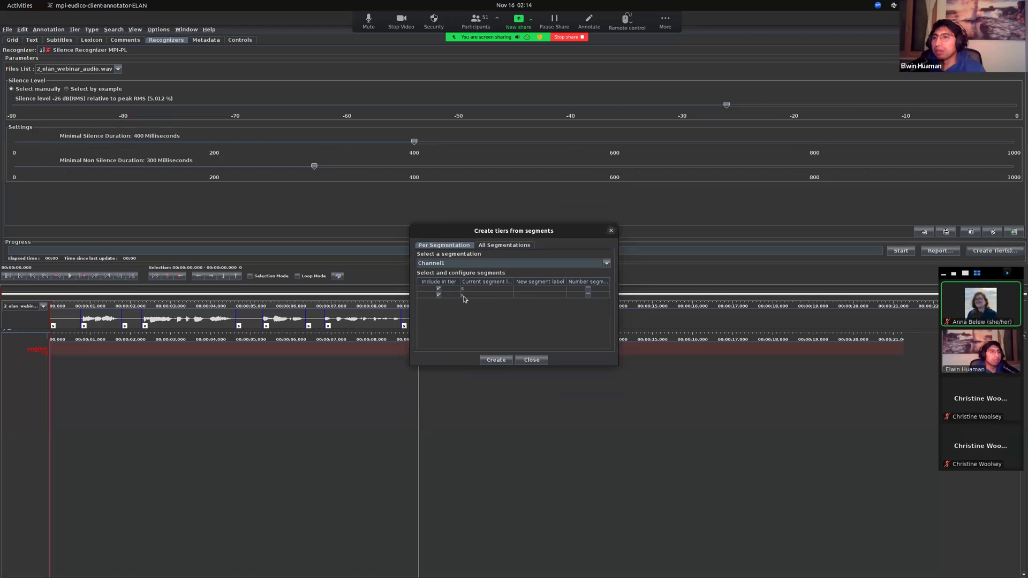
click(439, 290)
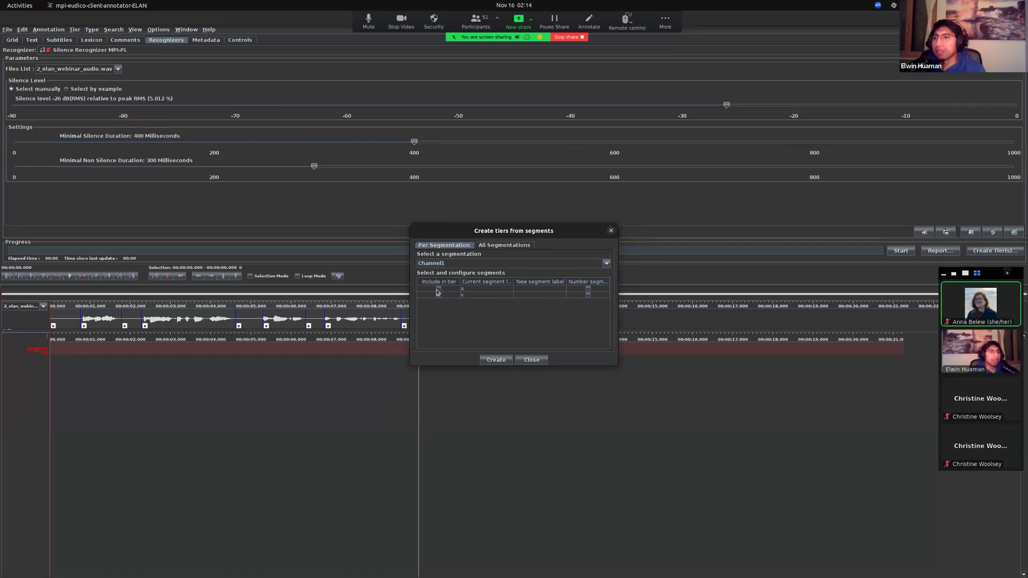
click(497, 360)
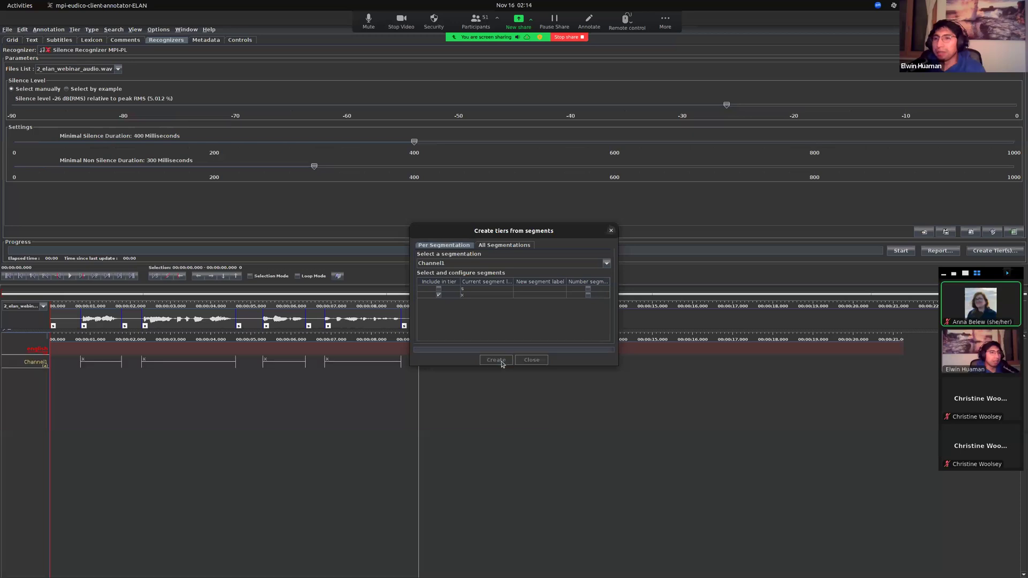
click(512, 311)
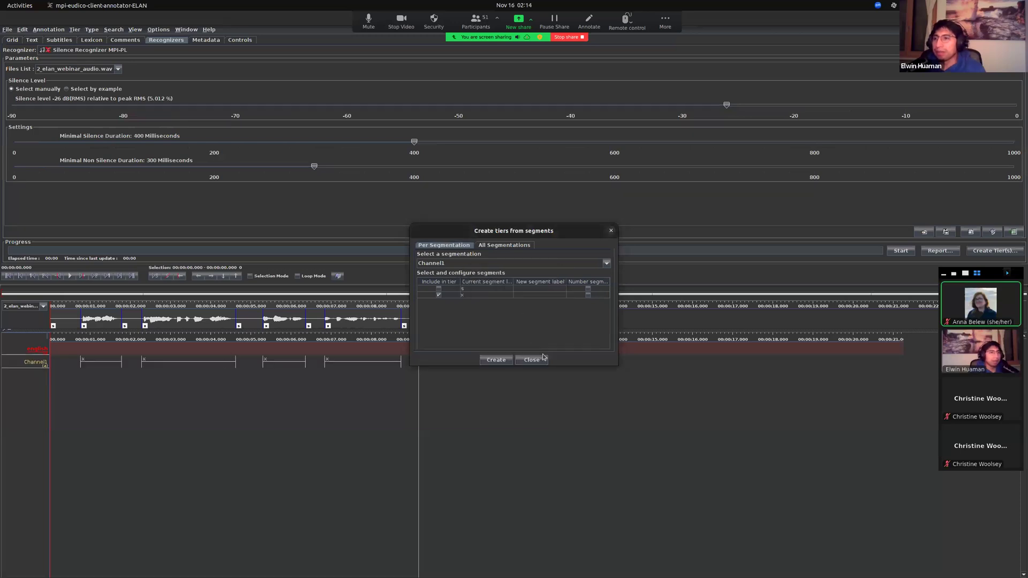
click(531, 360)
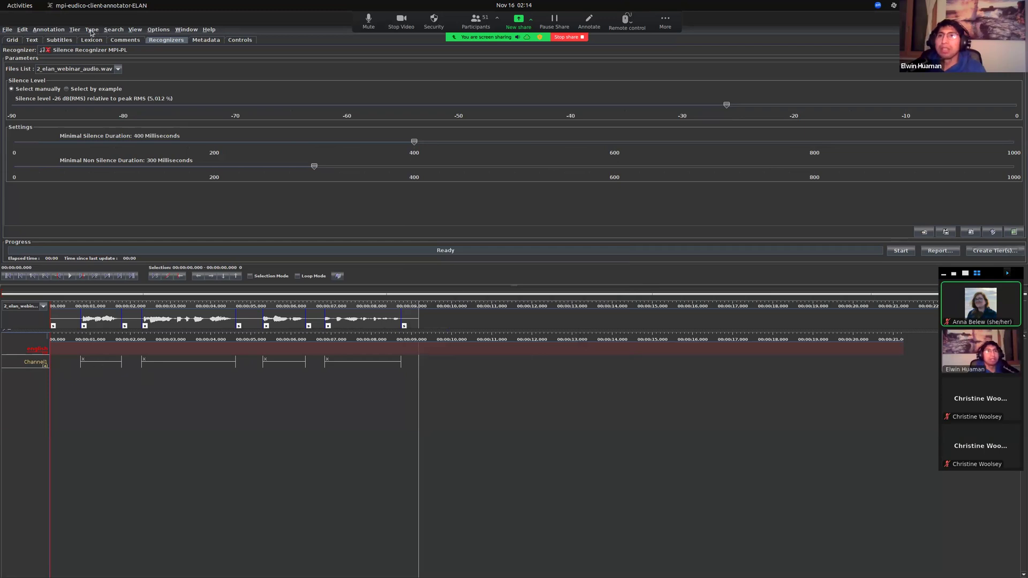
Rename the Channel1 tier as spanish and close the tier attributes dialog.
click(75, 29)
click(99, 45)
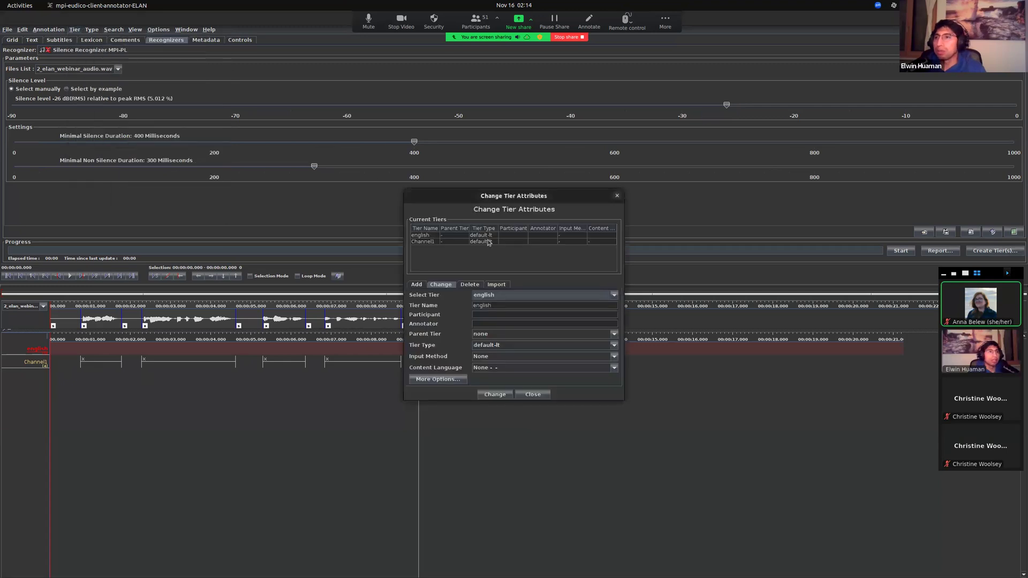
click(500, 295)
click(495, 312)
key(BackSpace)
key(BackSpace)
key(BackSpace)
key(BackSpace)
key(BackSpace)
key(BackSpace)
key(BackSpace)
key(BackSpace)
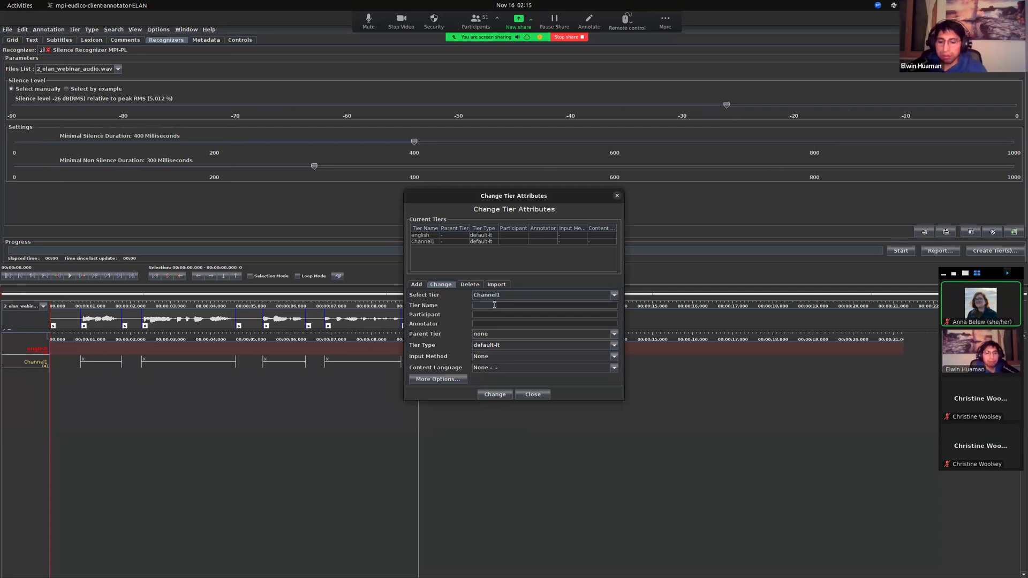
text(spanish)
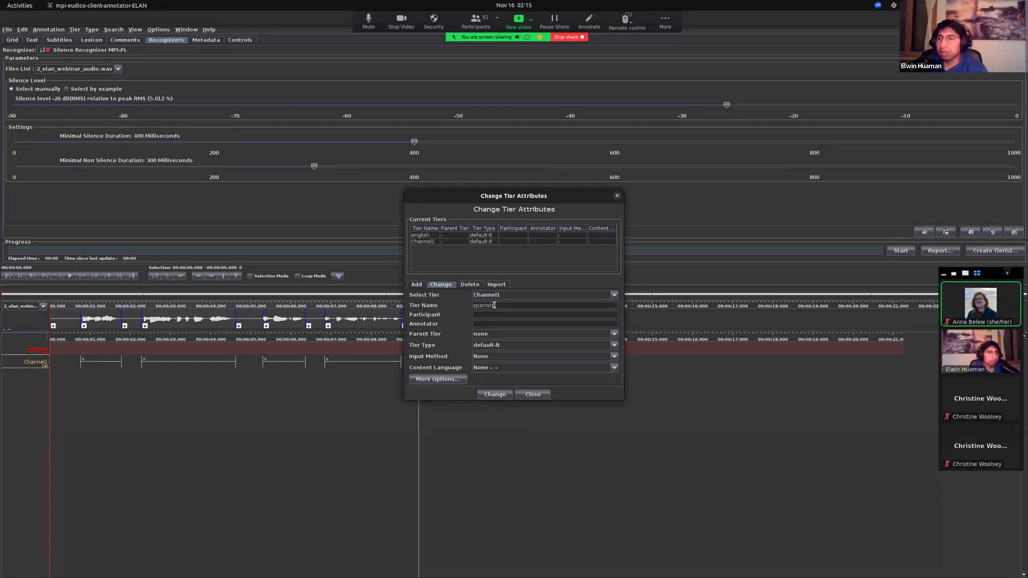
click(505, 396)
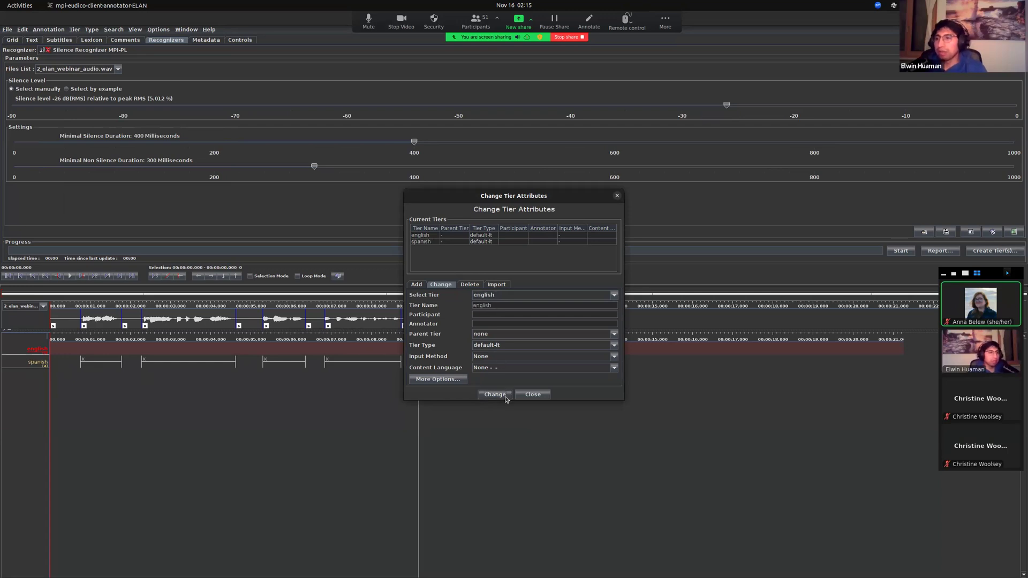
click(536, 395)
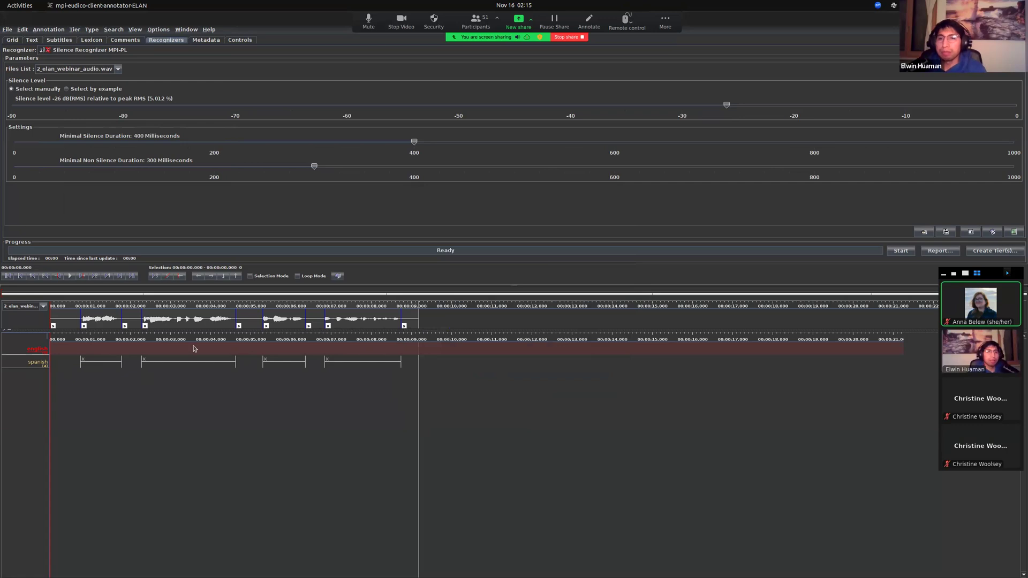
Create an annotation on the english tier over the first speech segment with the text "Hello to everyone".
click(98, 352)
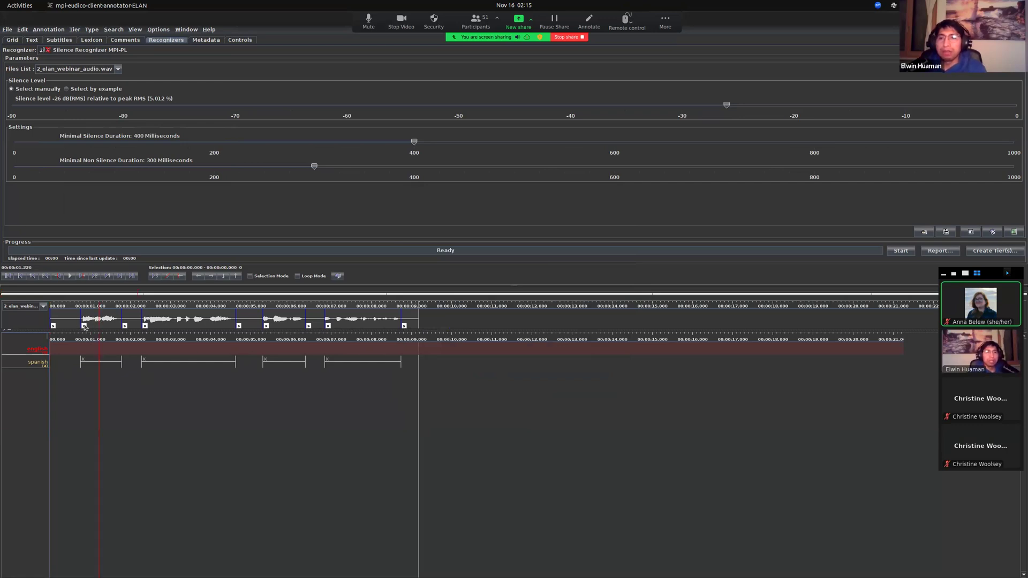
click(102, 319)
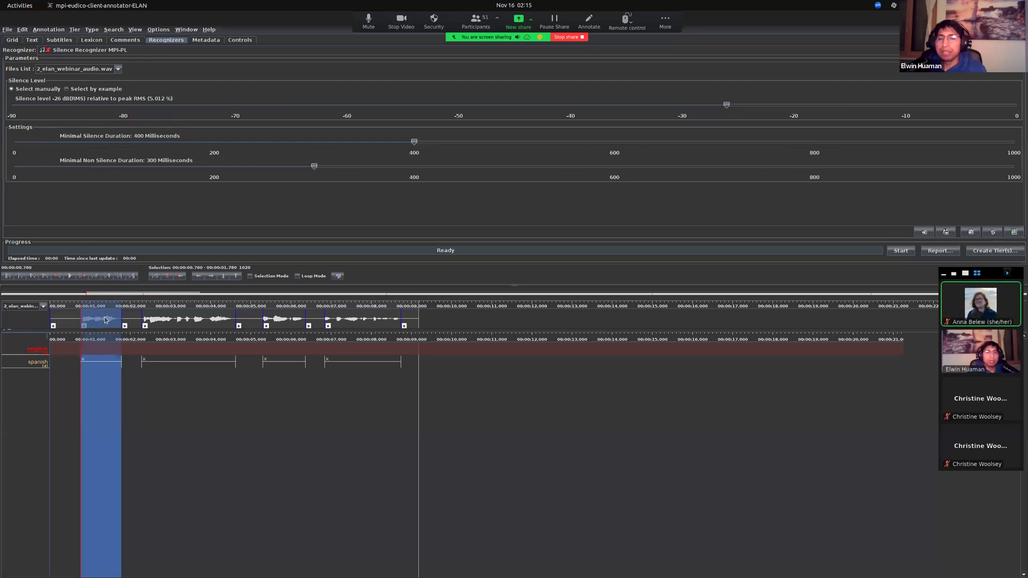
click(94, 349)
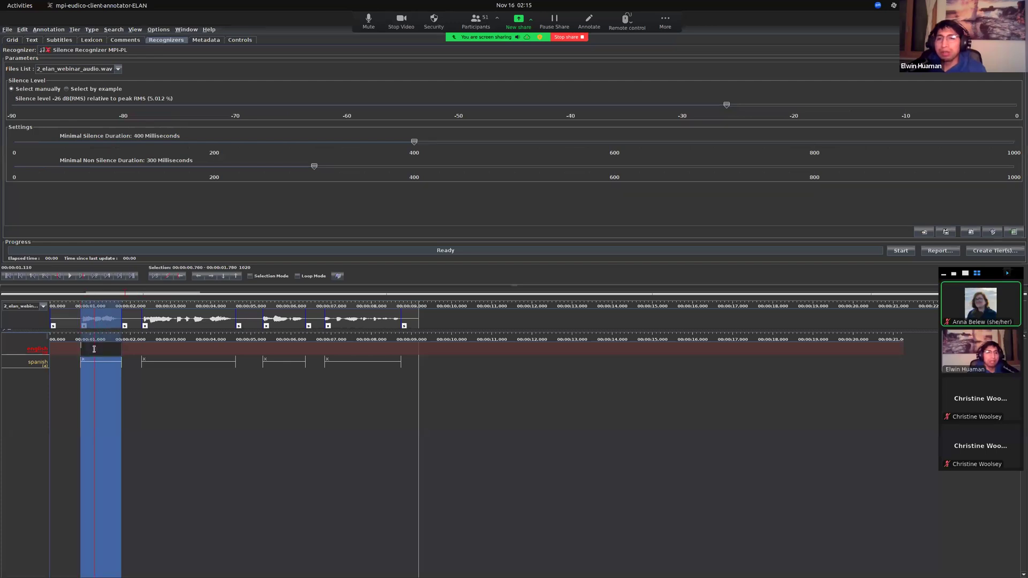
click(107, 319)
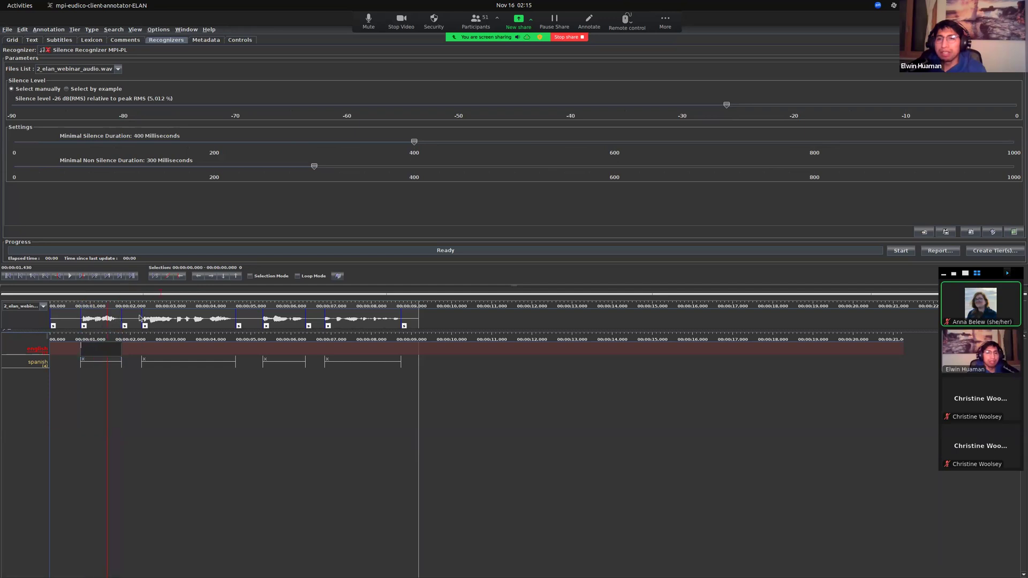
double_click(97, 317)
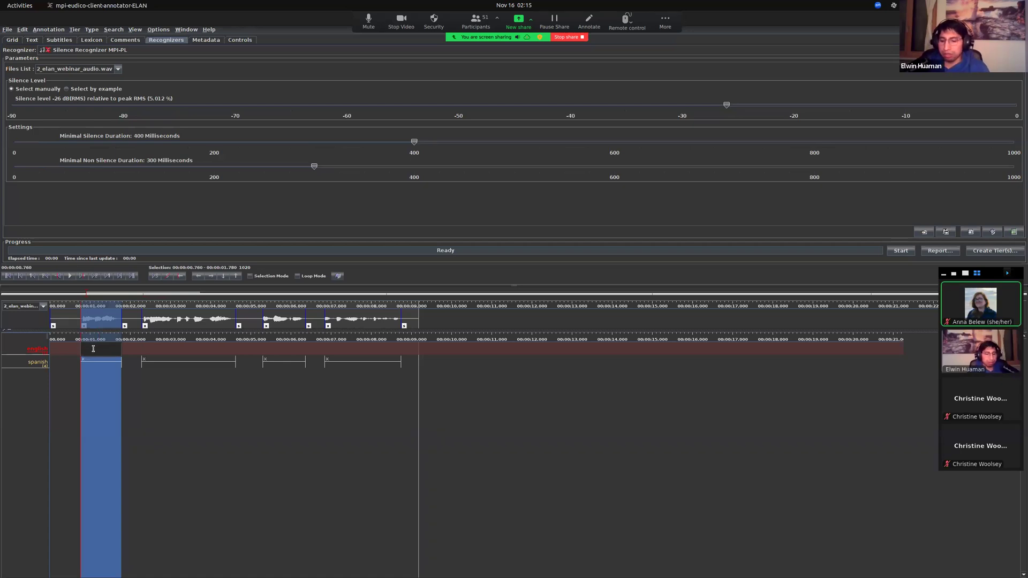
text(ryone)
click(128, 368)
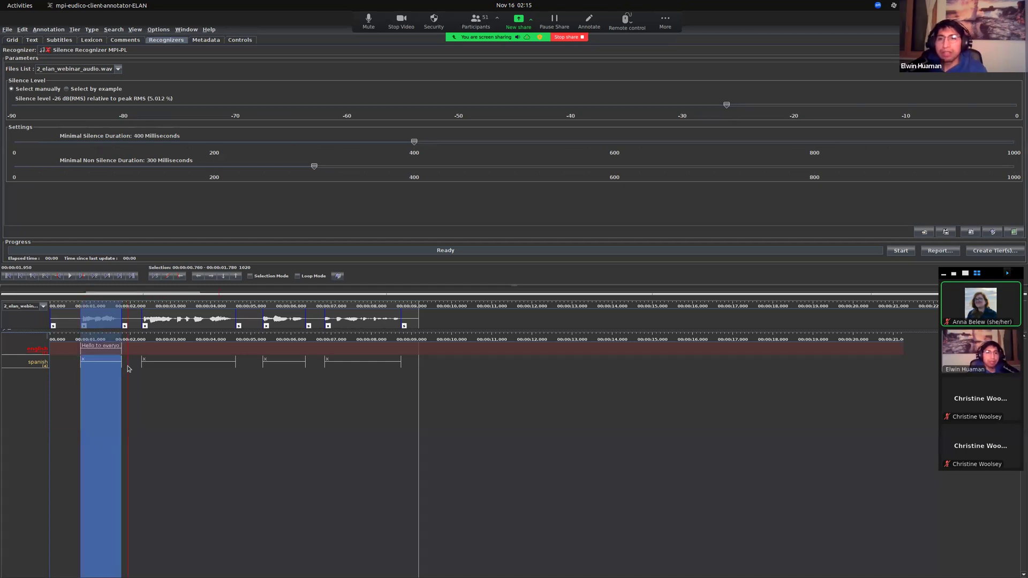
Replace the text of the first spanish annotation with "Hola a todos".
double_click(97, 360)
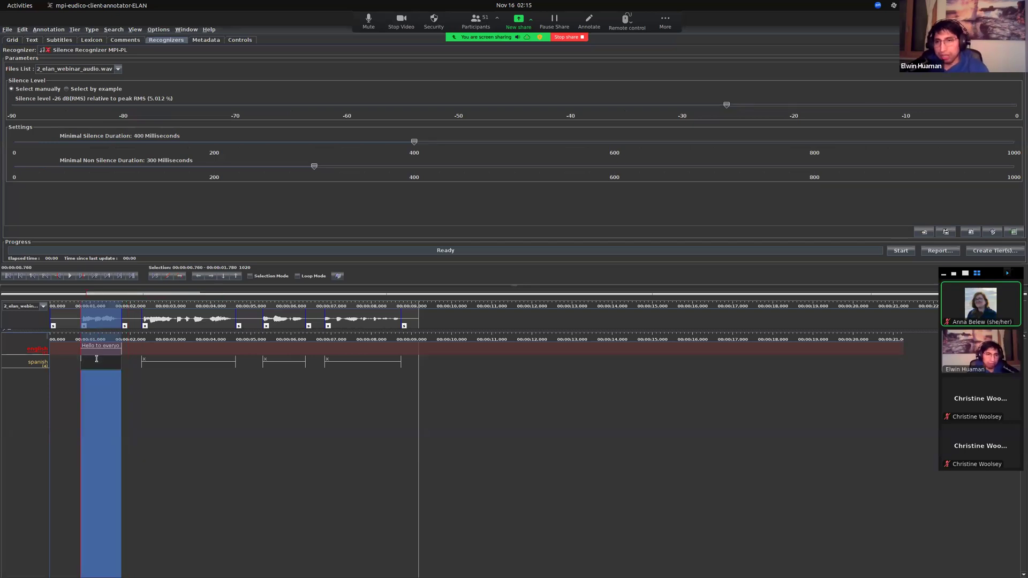
text(Hola a todos)
key(Return)
Play the audio, replay it from before the first speech segment, and select the first english annotation.
click(70, 277)
click(70, 277)
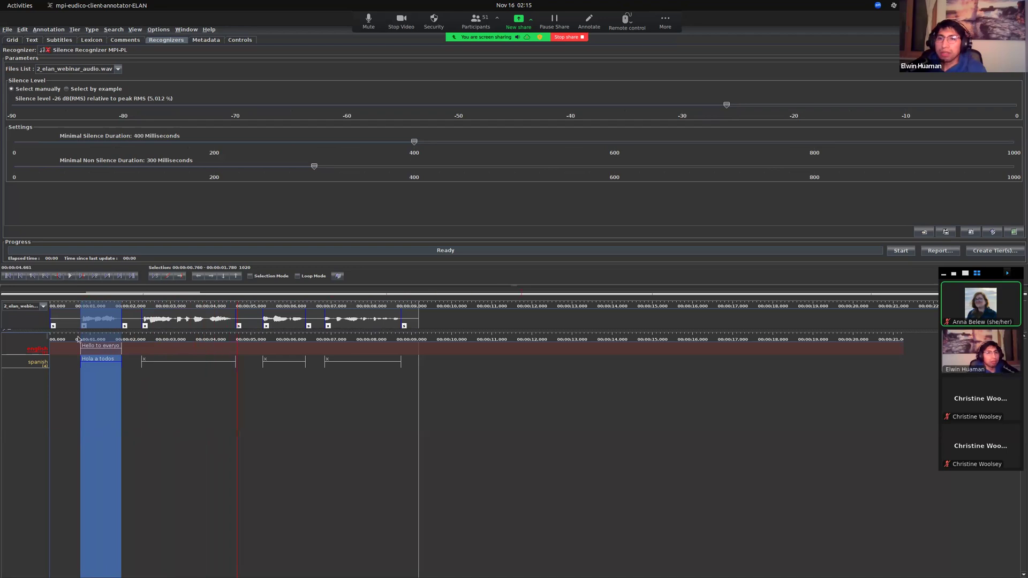
click(65, 321)
click(69, 277)
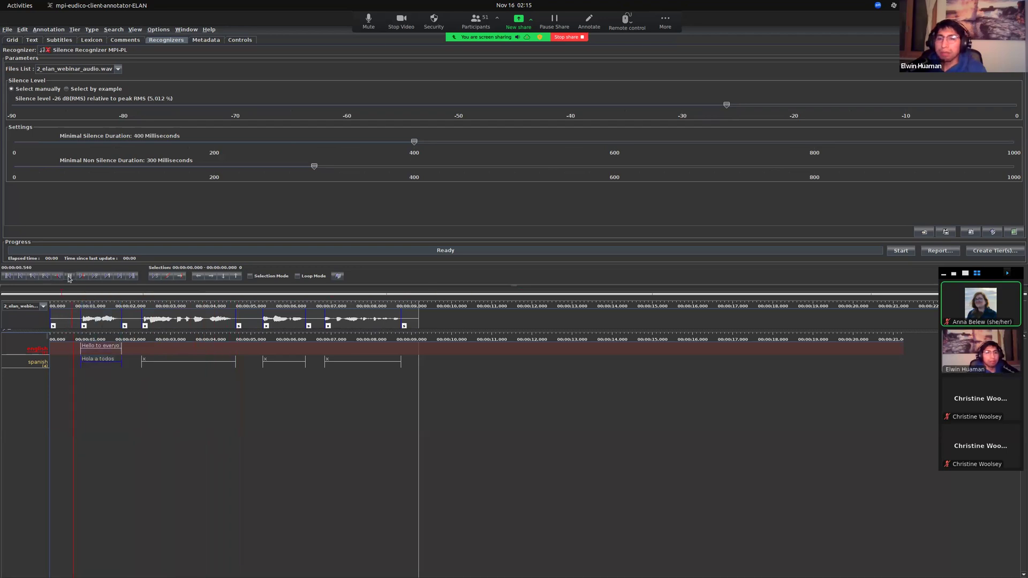
click(70, 277)
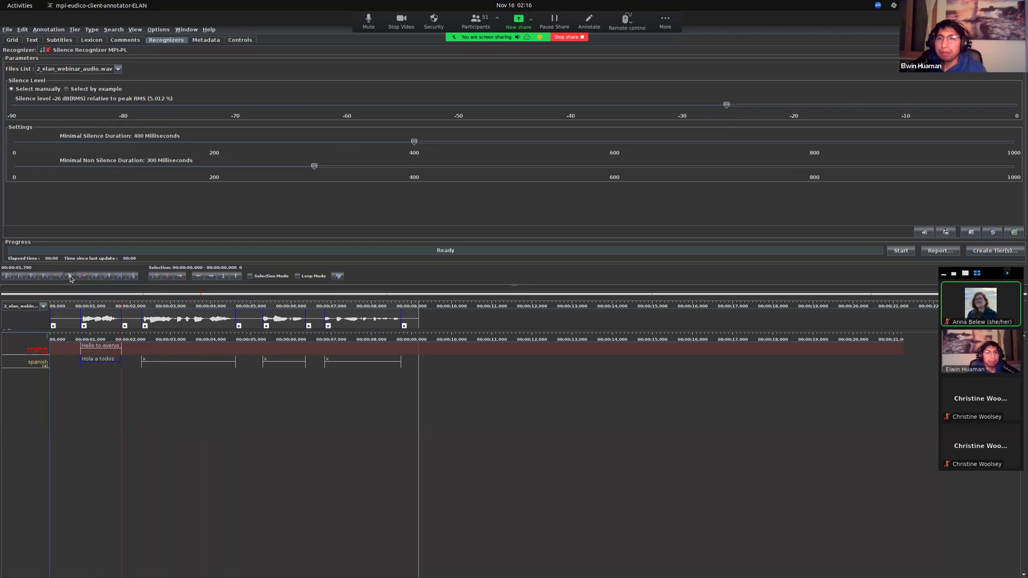
click(108, 350)
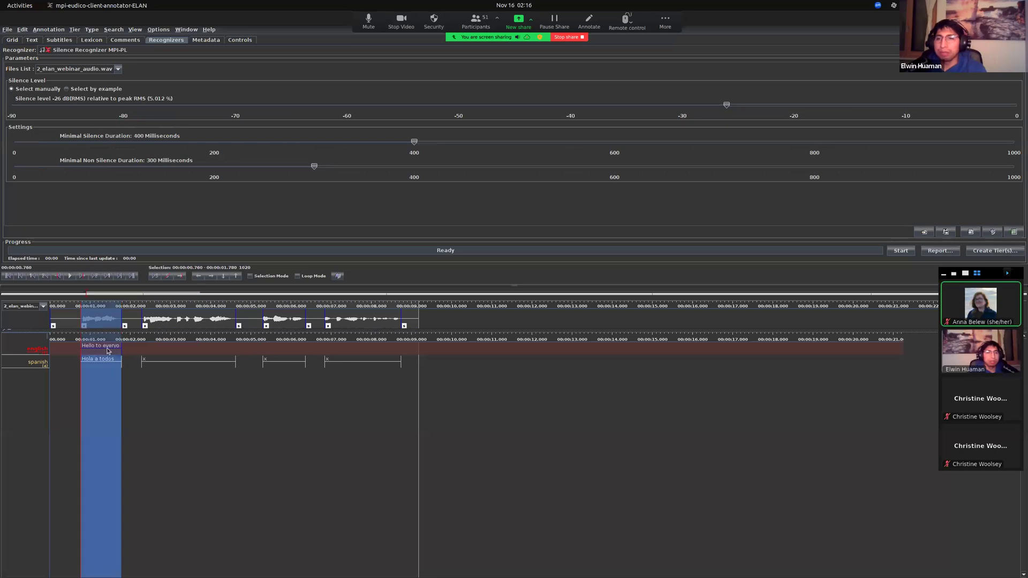
click(173, 352)
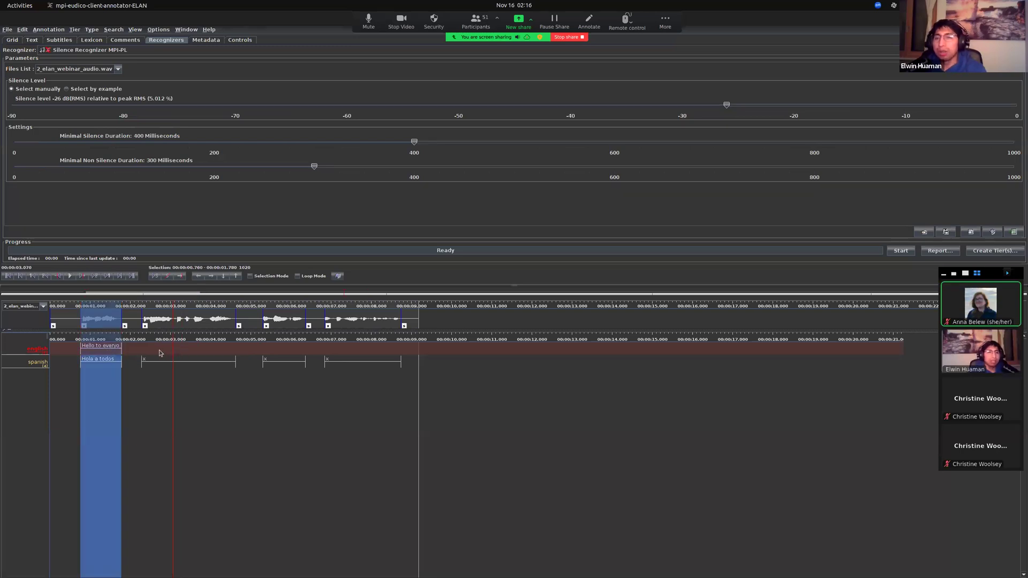
Switch to Transcription Mode and set four columns, with the type default-lt for column 1.
click(158, 29)
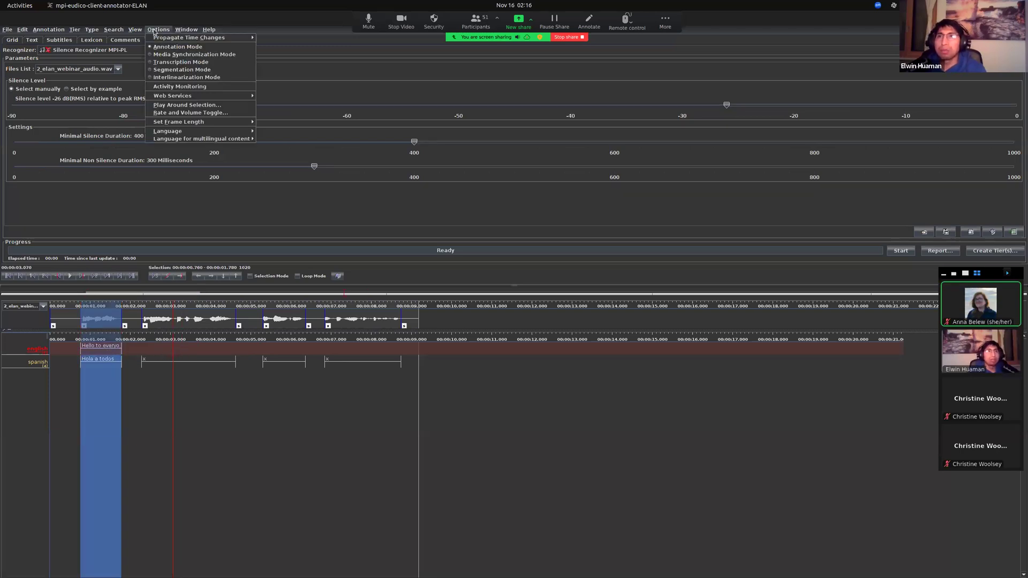
click(173, 63)
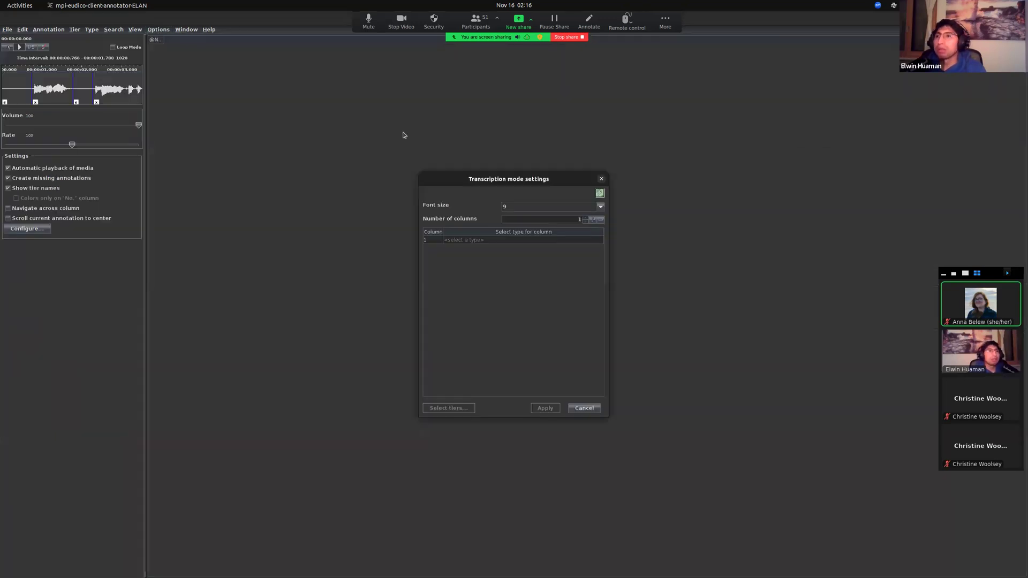
click(588, 220)
click(588, 220)
click(588, 220)
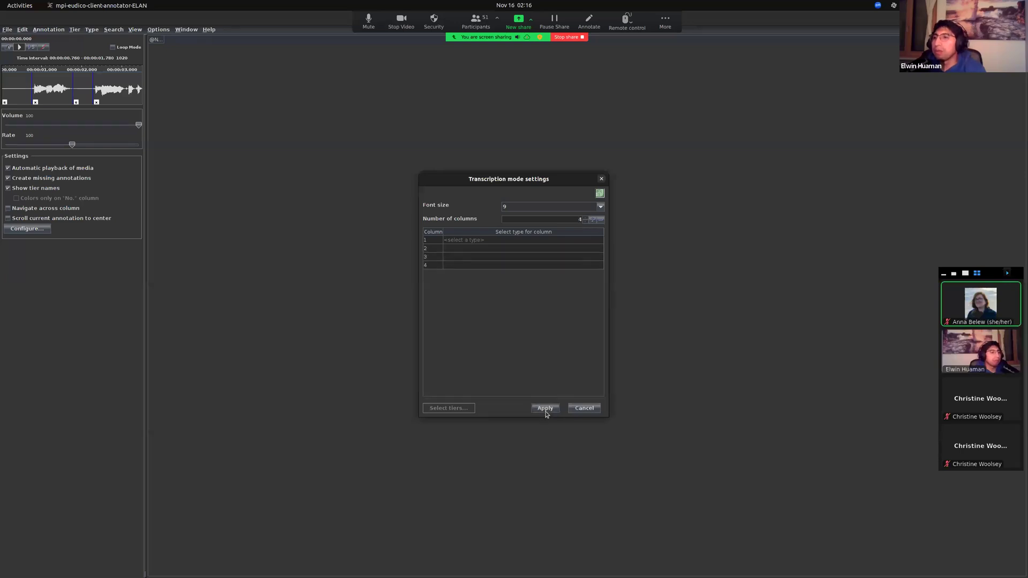
click(523, 241)
click(500, 247)
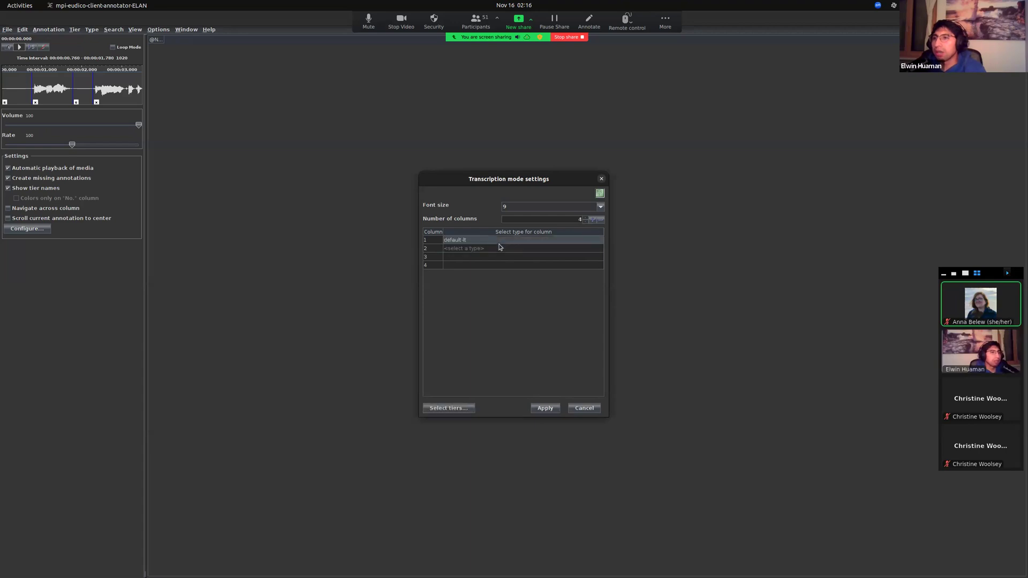
Hide the spanish tier from the transcription table and apply the transcription mode settings.
click(449, 409)
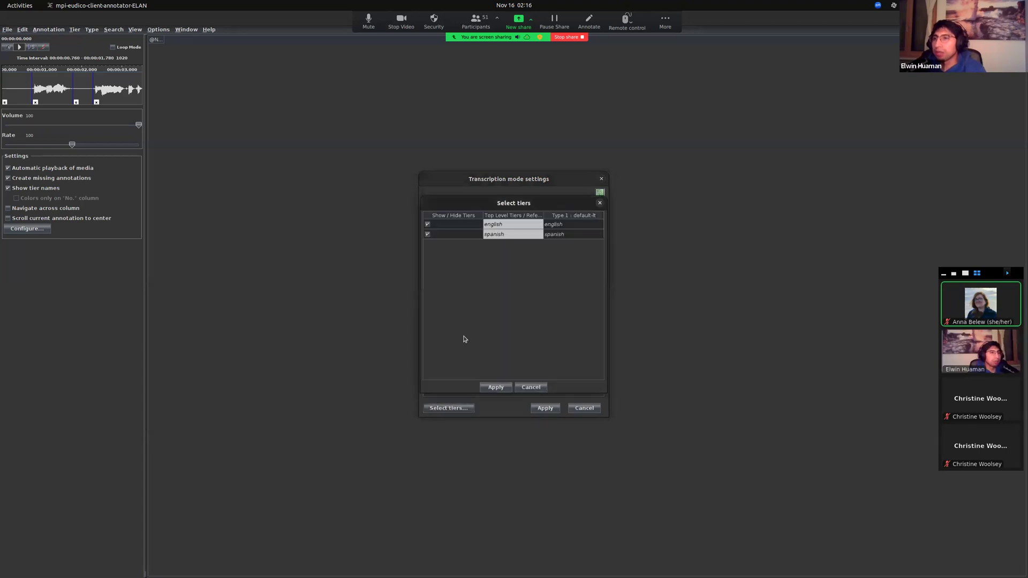
click(428, 235)
click(496, 387)
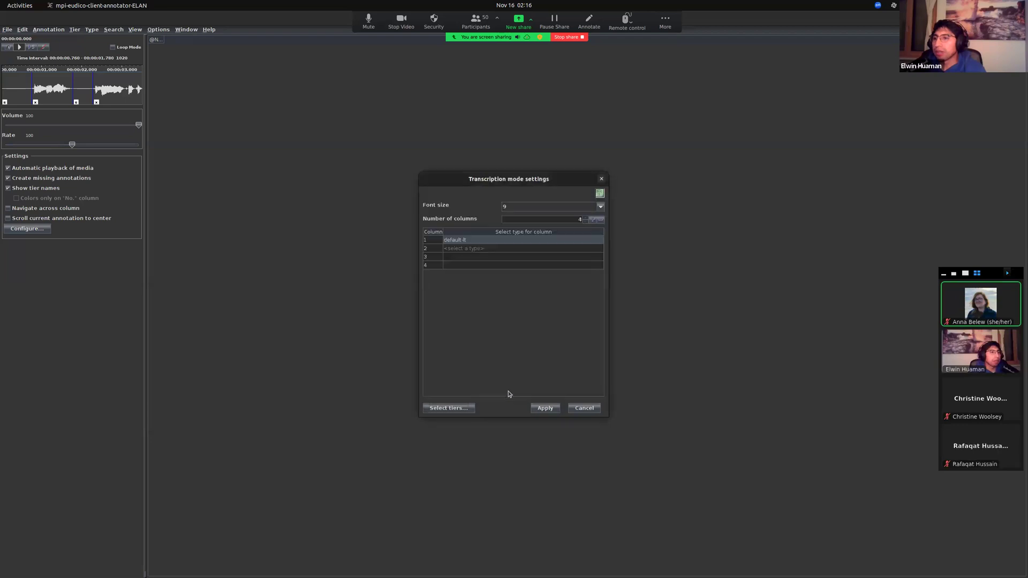
click(548, 409)
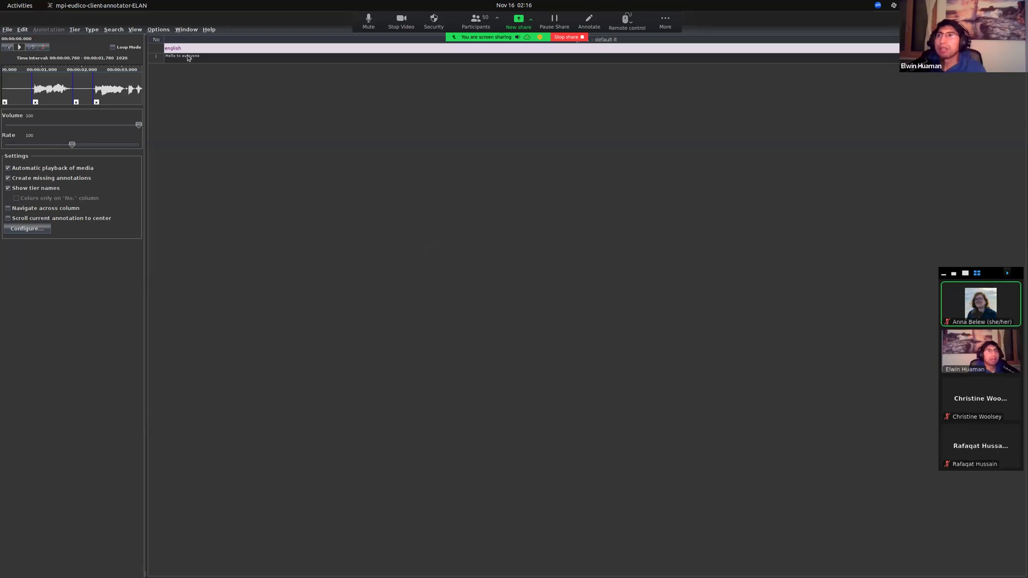
Play the "Hello to everyone" annotation from the transcription table and return to Annotation Mode.
click(188, 58)
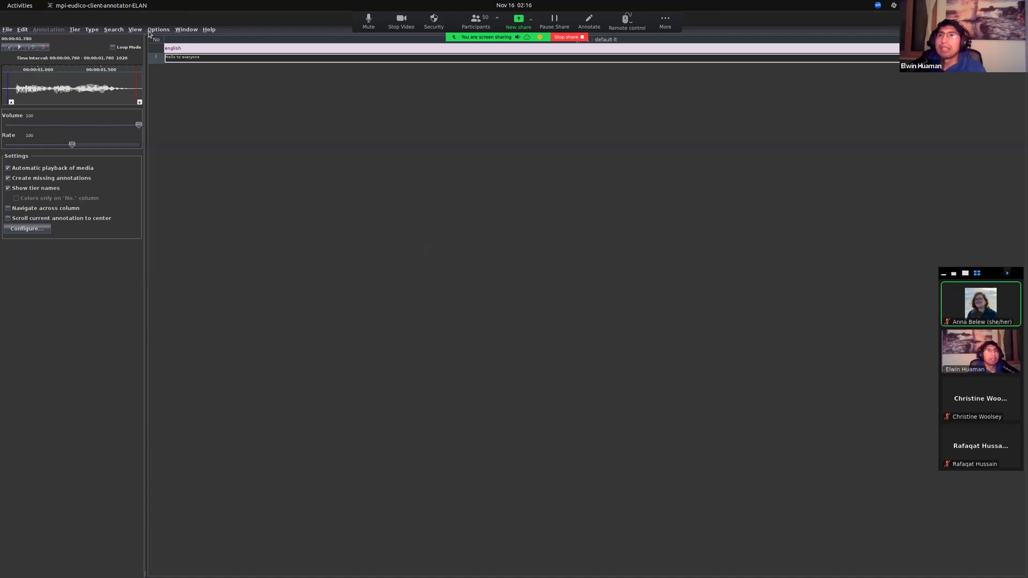
click(135, 30)
mouse_move(155, 31)
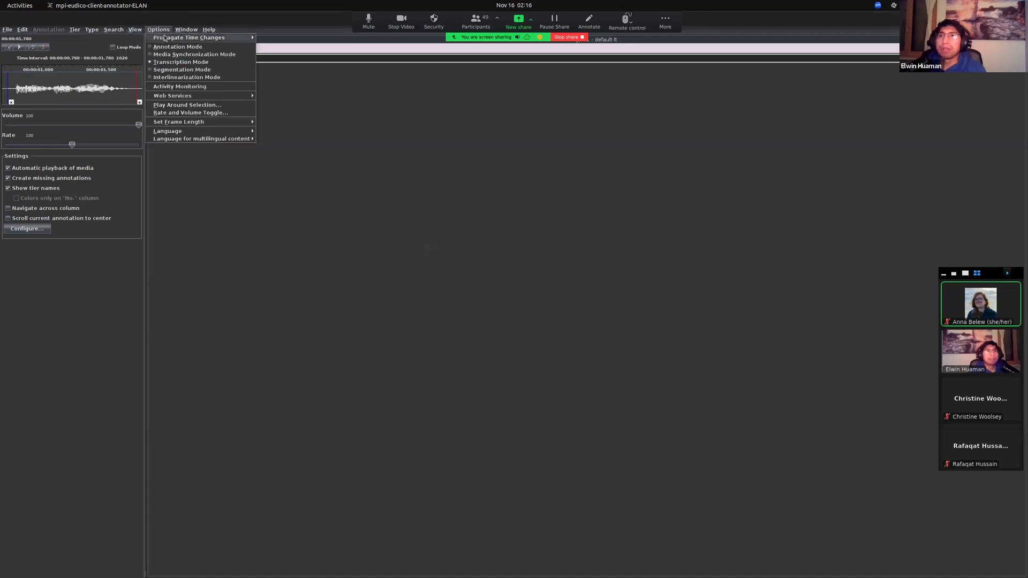
click(172, 47)
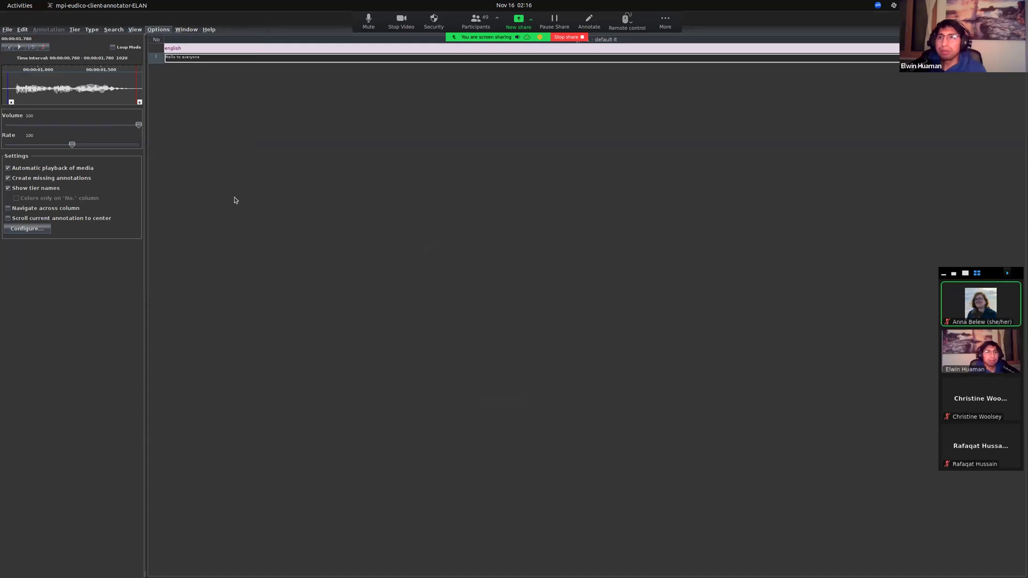
Create an empty annotation on the english tier over the second speech segment.
click(188, 369)
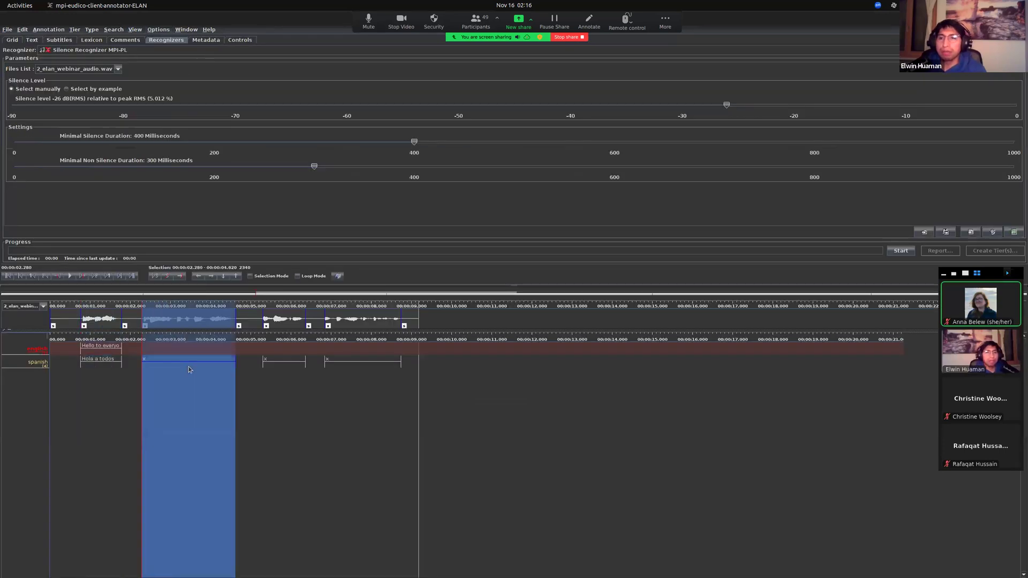
click(107, 357)
click(199, 324)
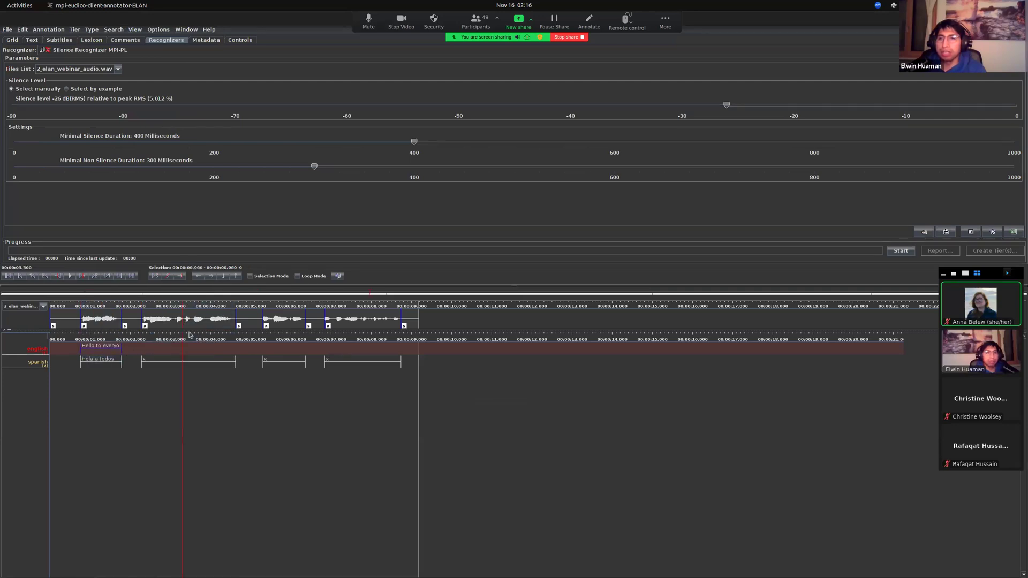
click(189, 319)
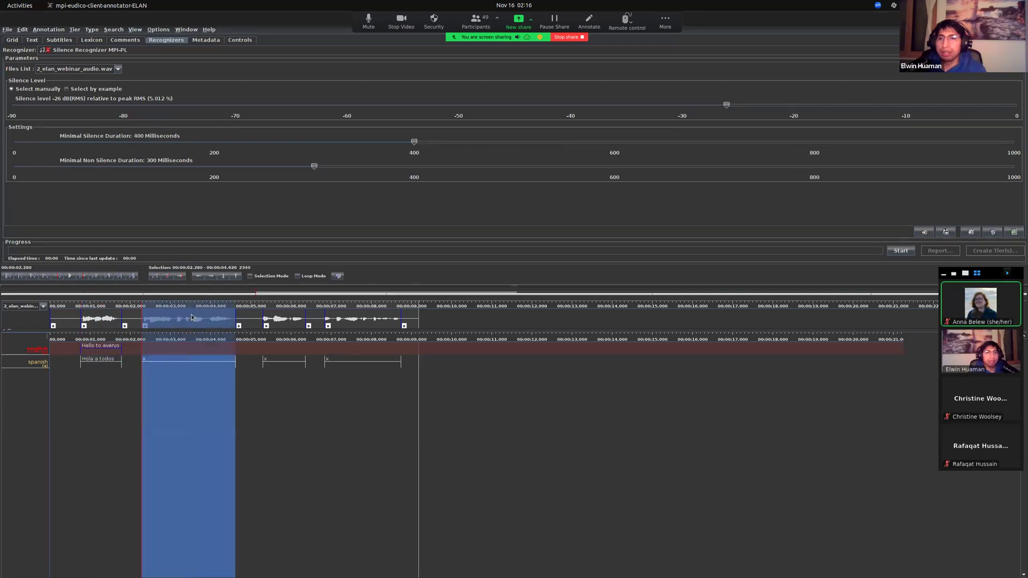
double_click(189, 353)
Create empty annotations on the english tier over the third and fourth speech segments.
click(278, 323)
click(285, 319)
click(282, 351)
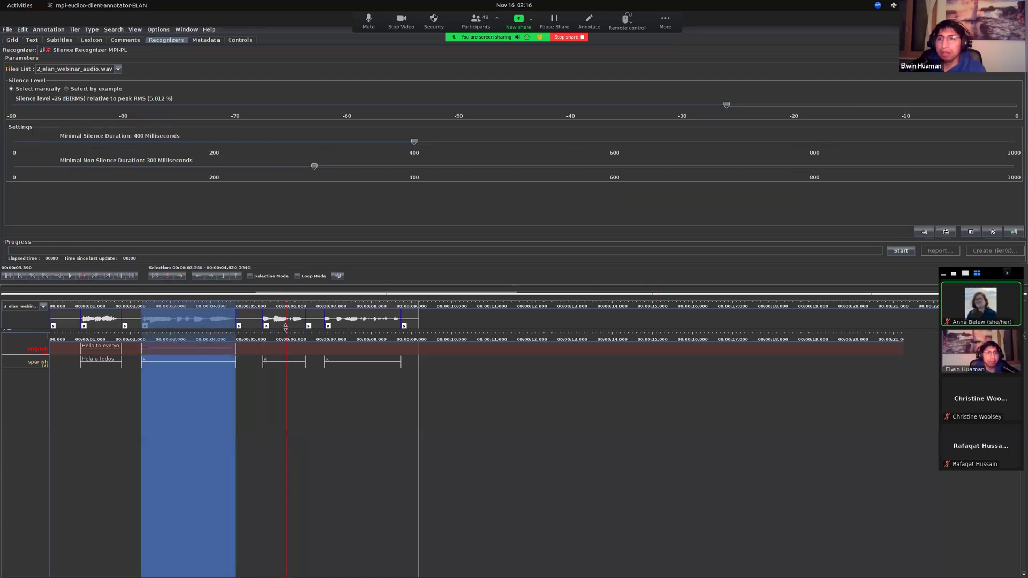
click(294, 319)
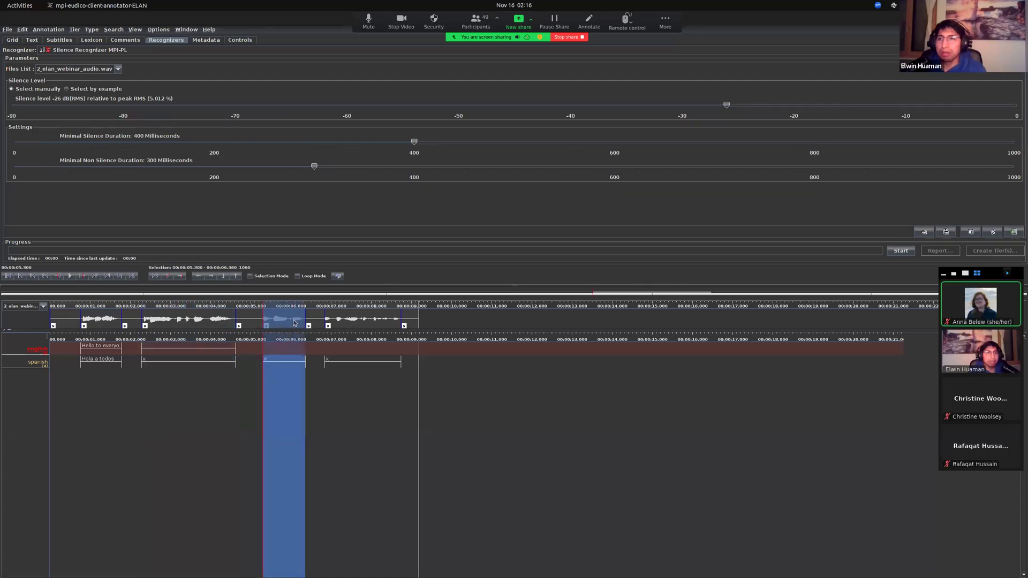
click(338, 317)
click(363, 316)
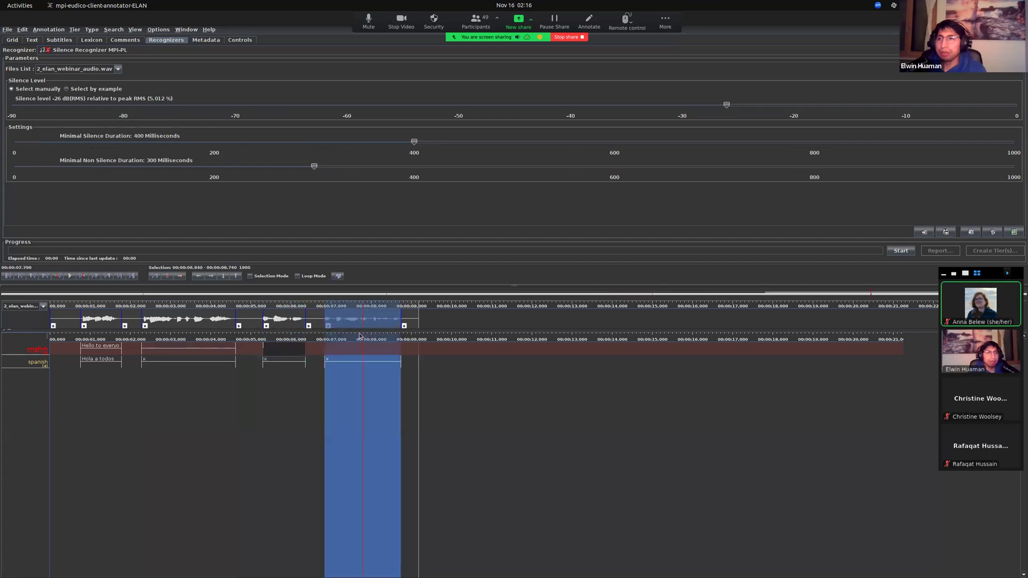
click(346, 353)
click(354, 321)
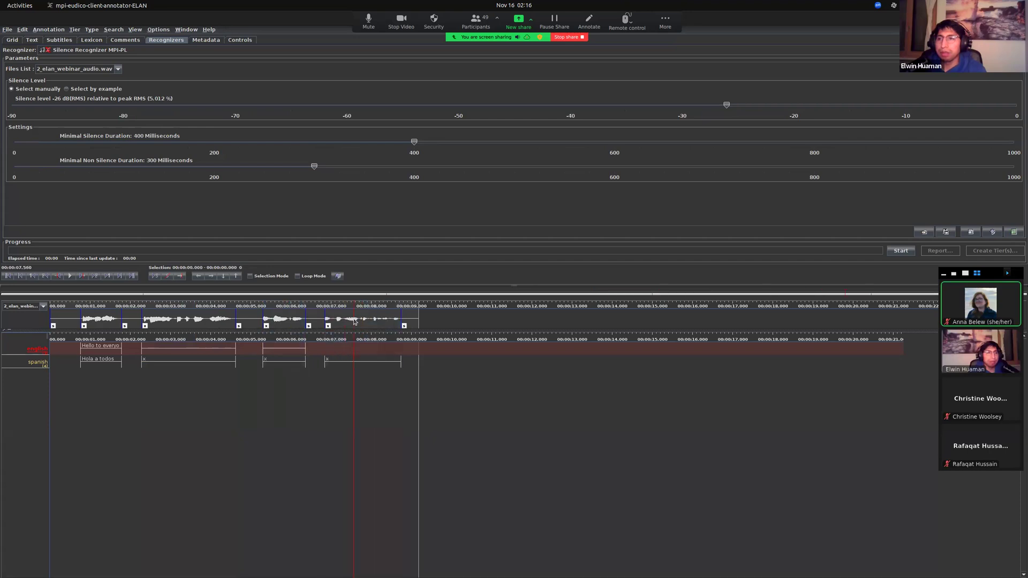
click(352, 356)
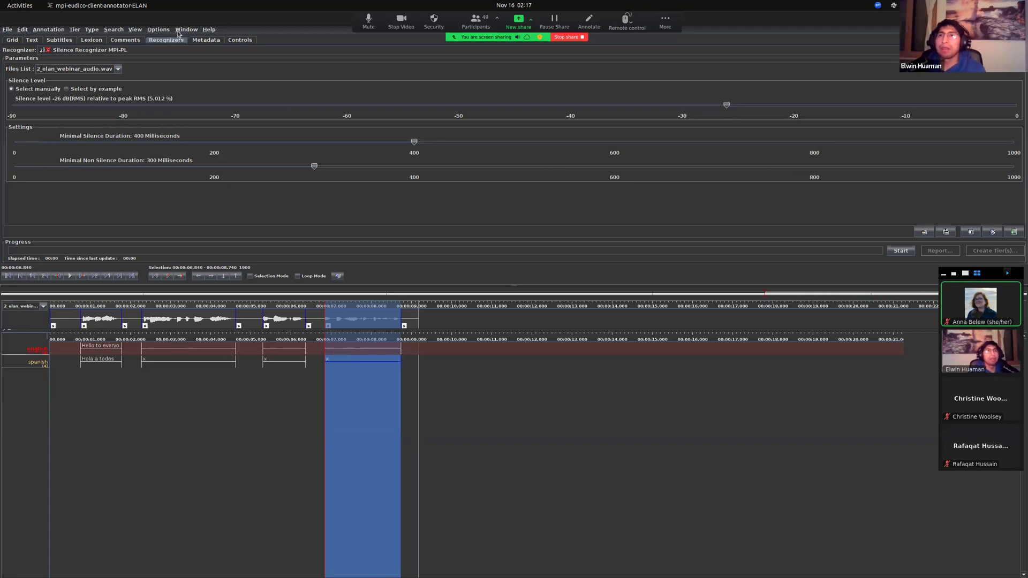
Switch to Transcription Mode and step through the four english rows to play each segment.
click(158, 30)
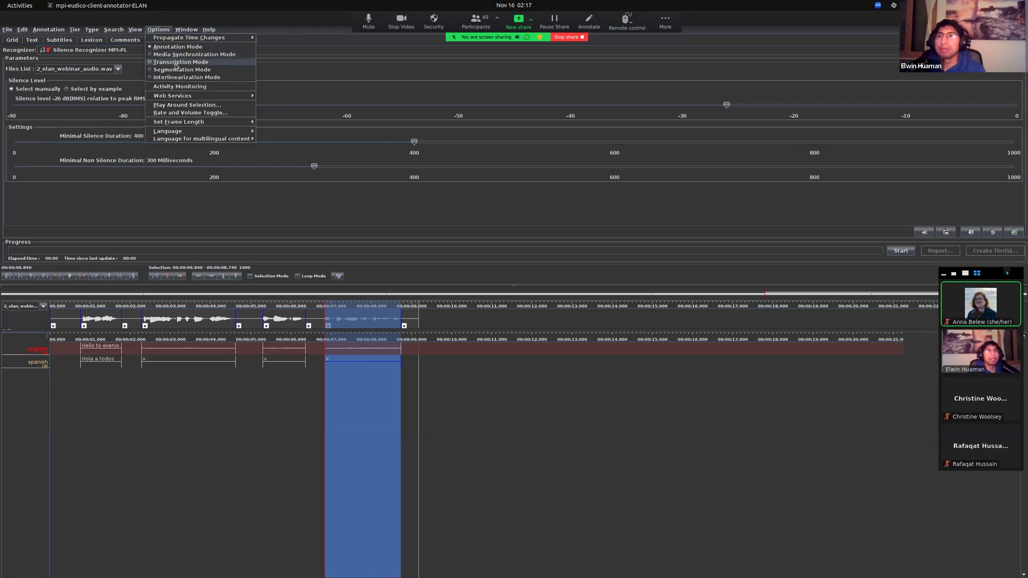
click(175, 62)
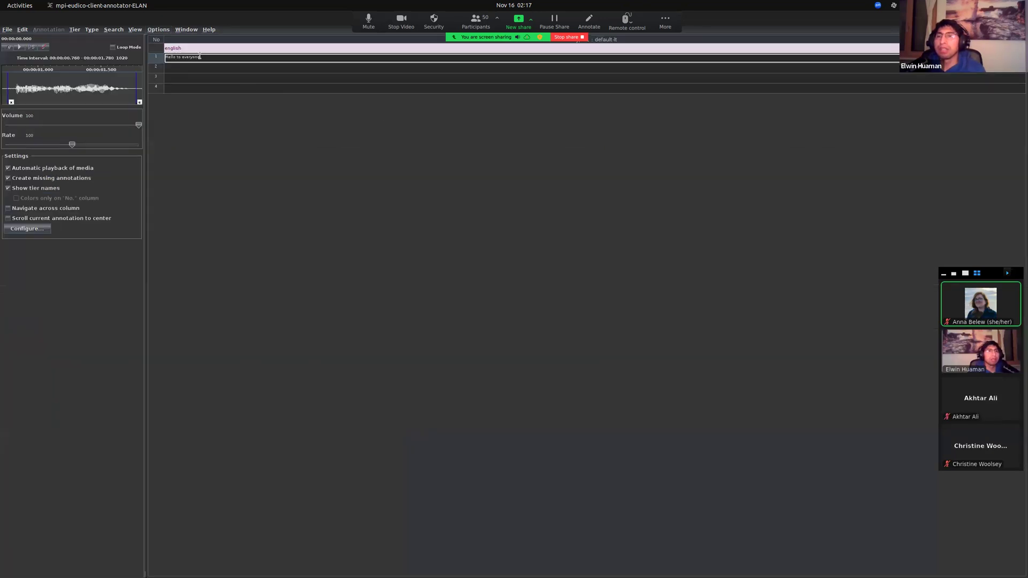
key(Return)
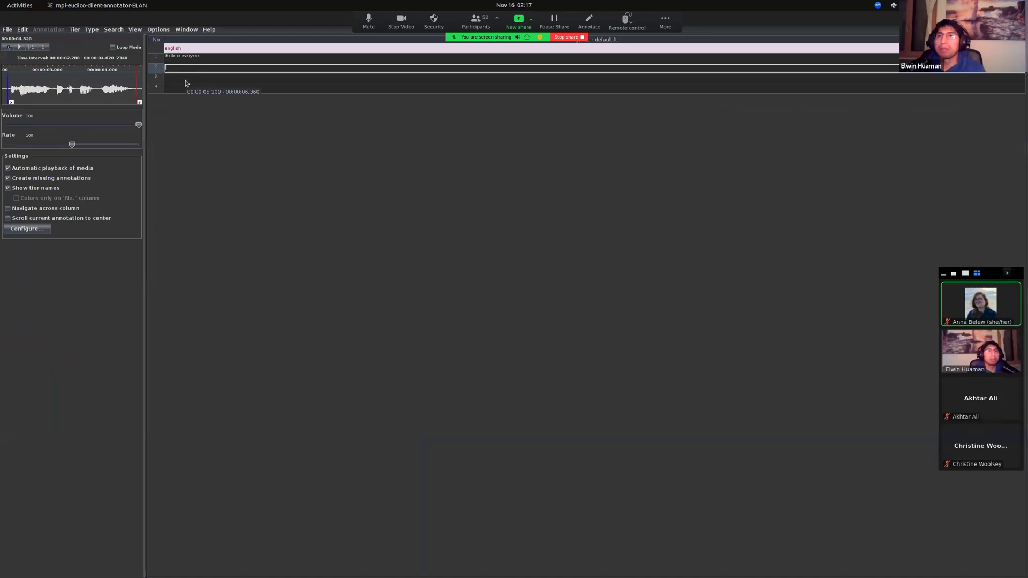
key(Return)
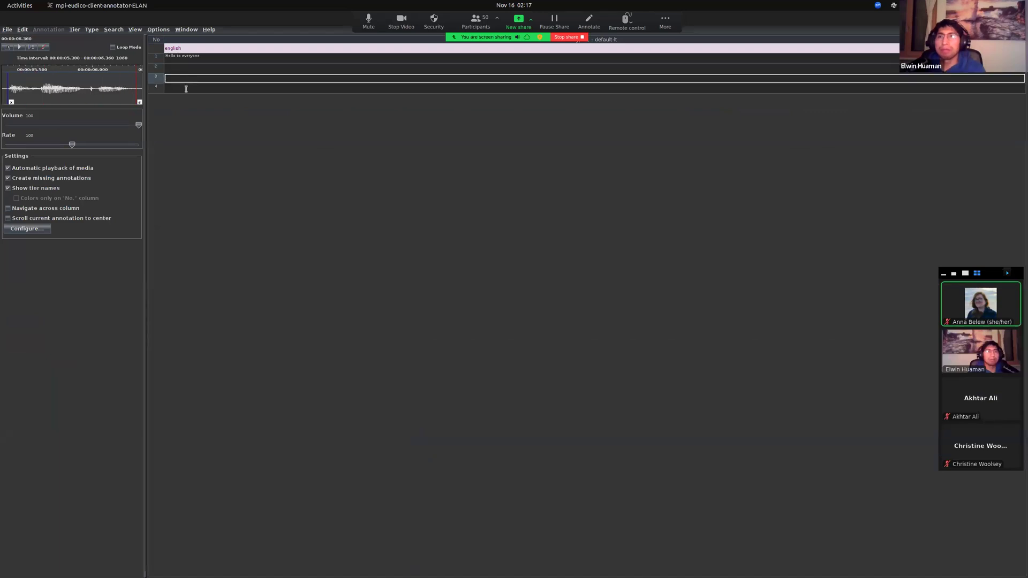
key(Return)
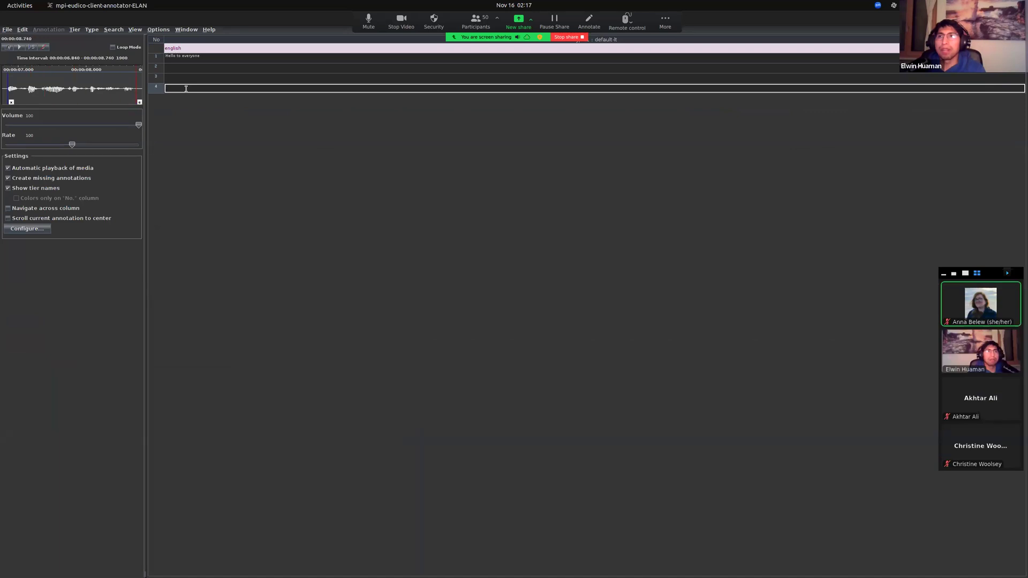
click(178, 70)
click(183, 79)
click(183, 86)
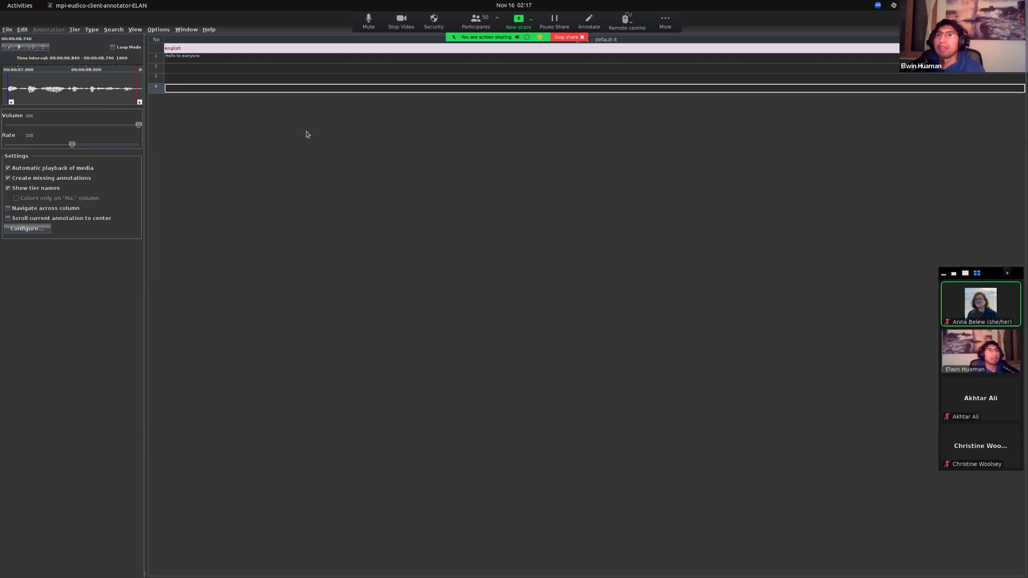
Return to Annotation Mode and select a stretch of about 0.14 s near the start of the timeline.
click(157, 30)
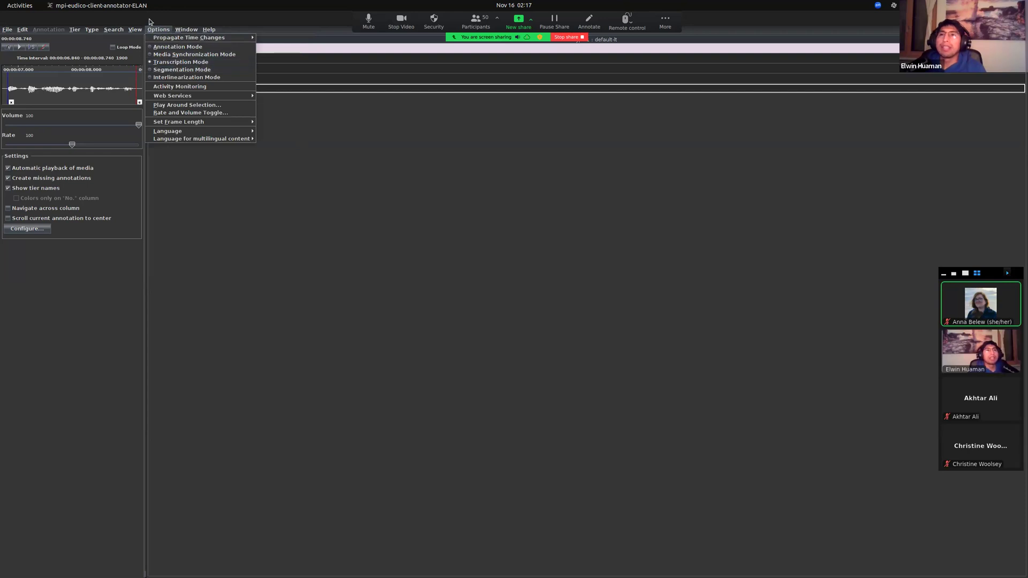
click(75, 30)
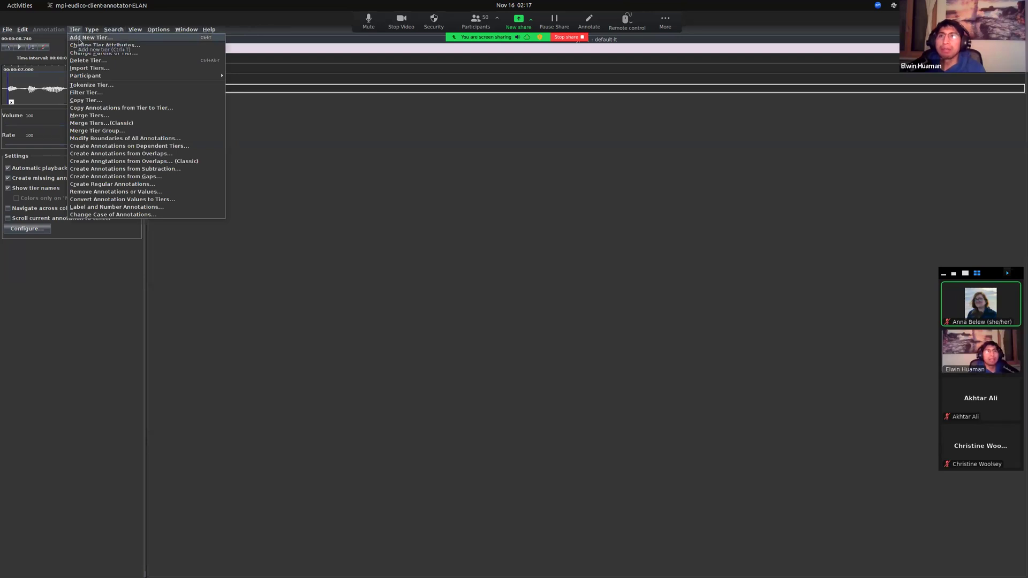
click(75, 30)
click(162, 30)
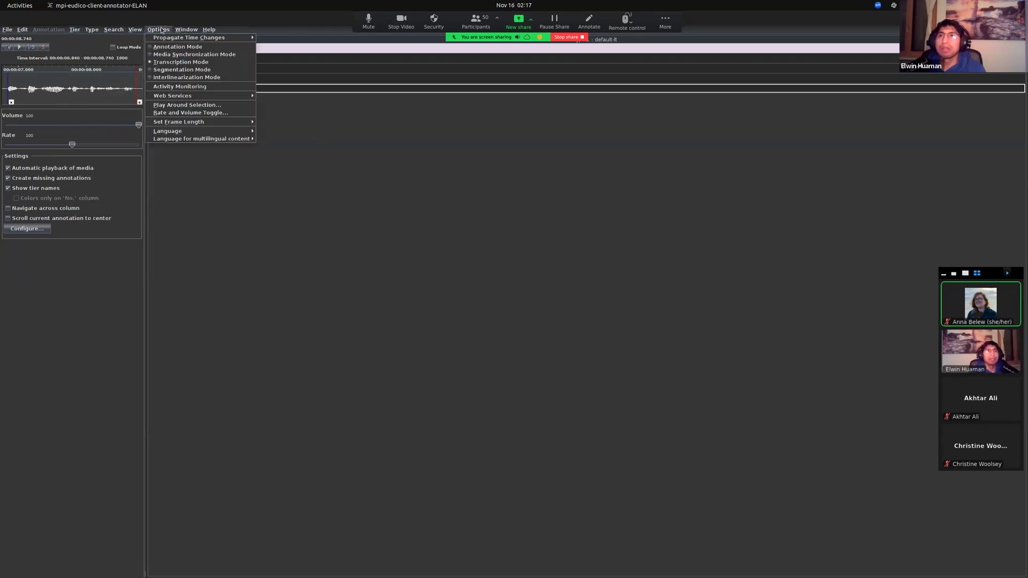
click(176, 48)
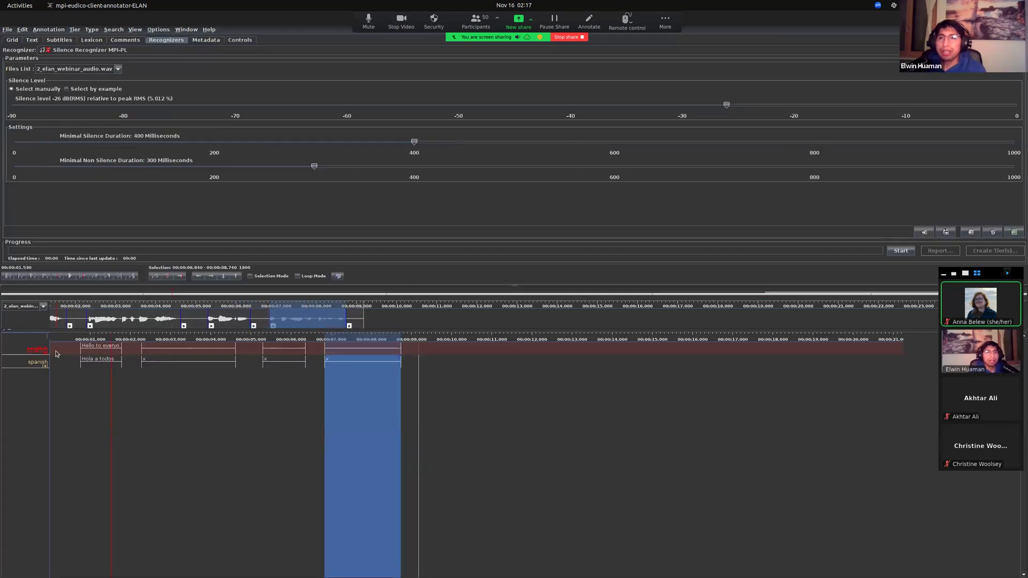
drag(55, 354, 61, 353)
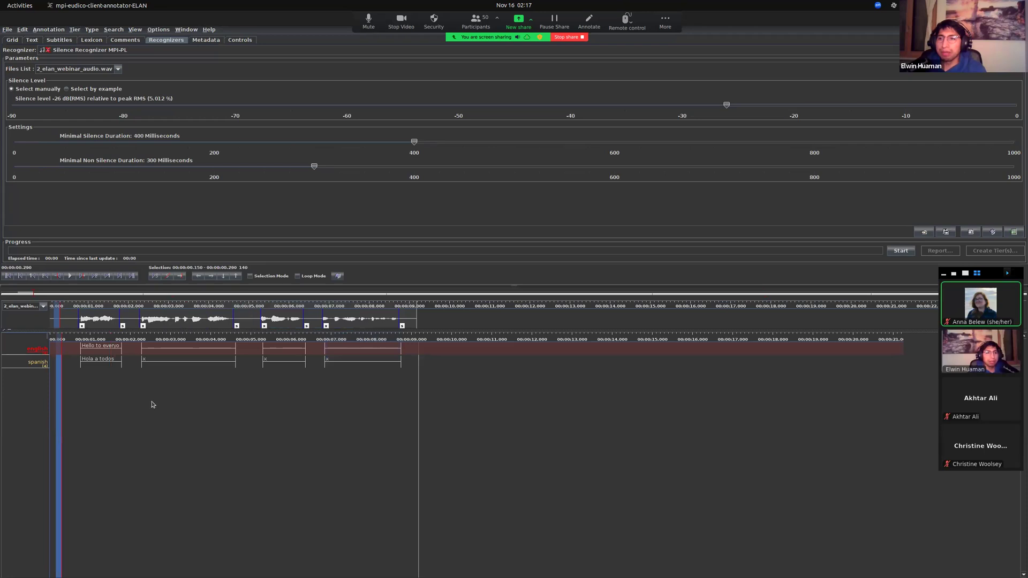
click(8, 276)
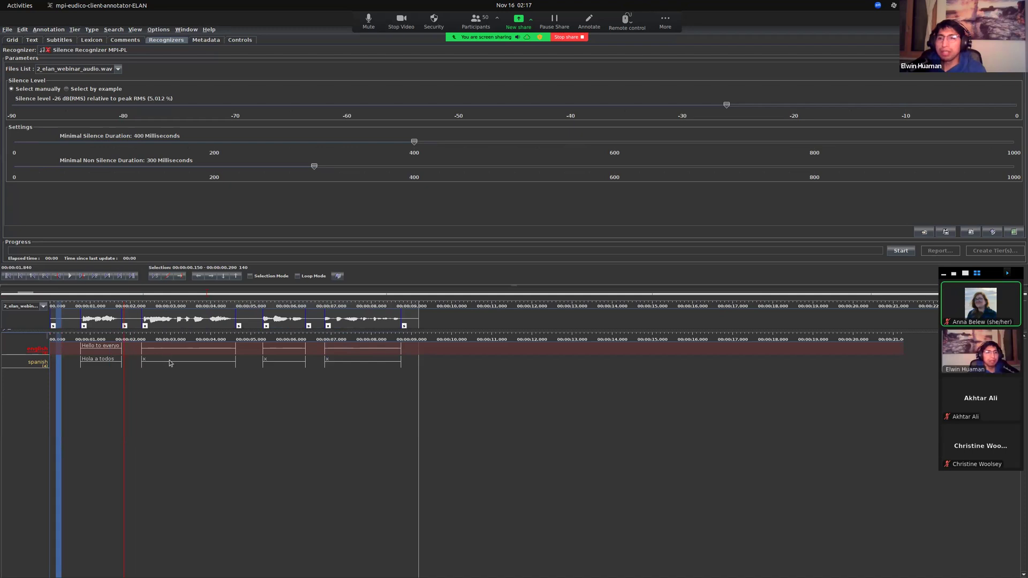
Create an empty annotation from begin time 00:00:02.840 to end time 00:00:03.840 on both the english and spanish tiers.
click(75, 30)
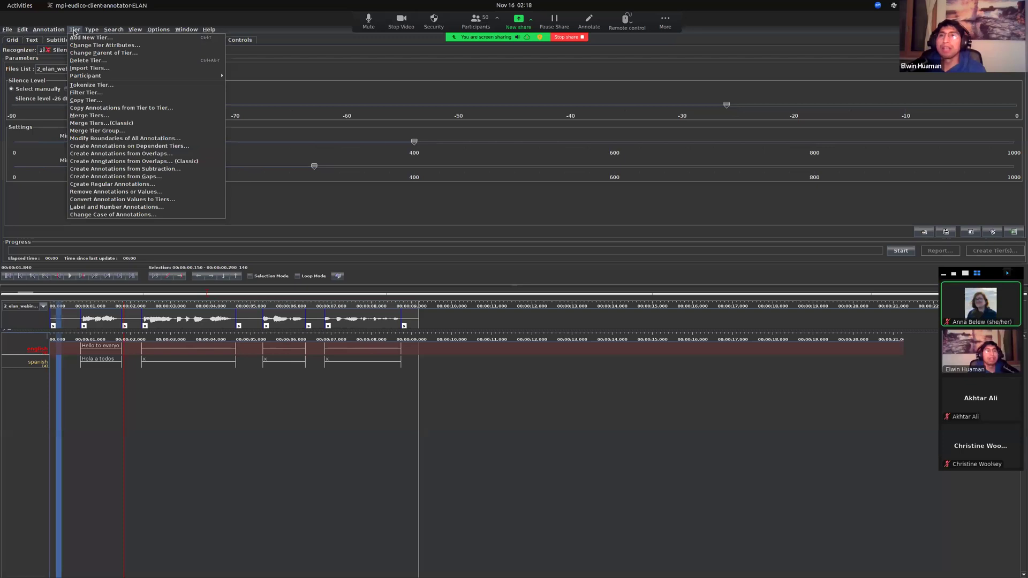
mouse_move(56, 31)
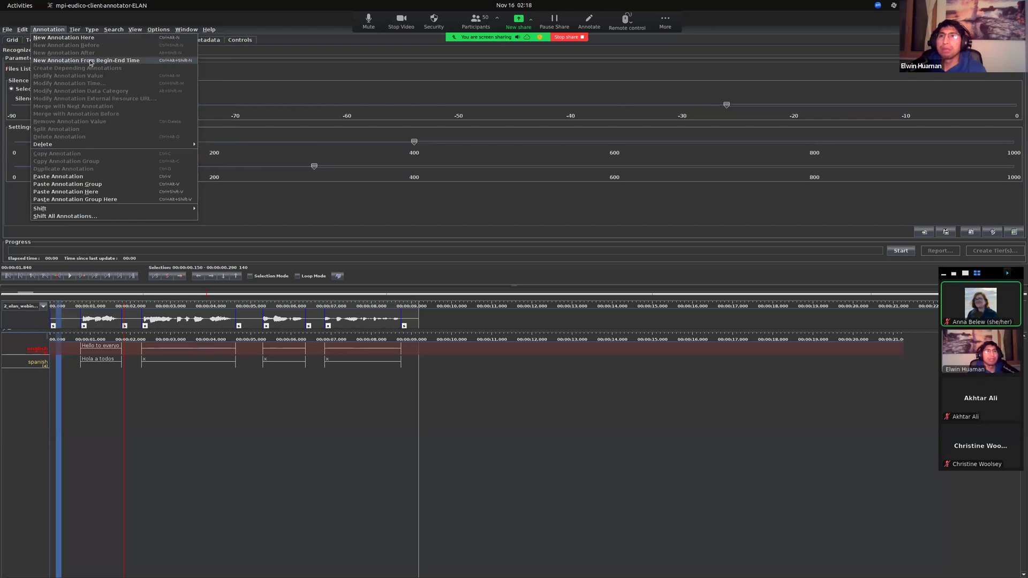
click(136, 63)
mouse_move(500, 236)
mouse_down()
mouse_move(330, 234)
mouse_move(328, 163)
mouse_move(315, 184)
mouse_up()
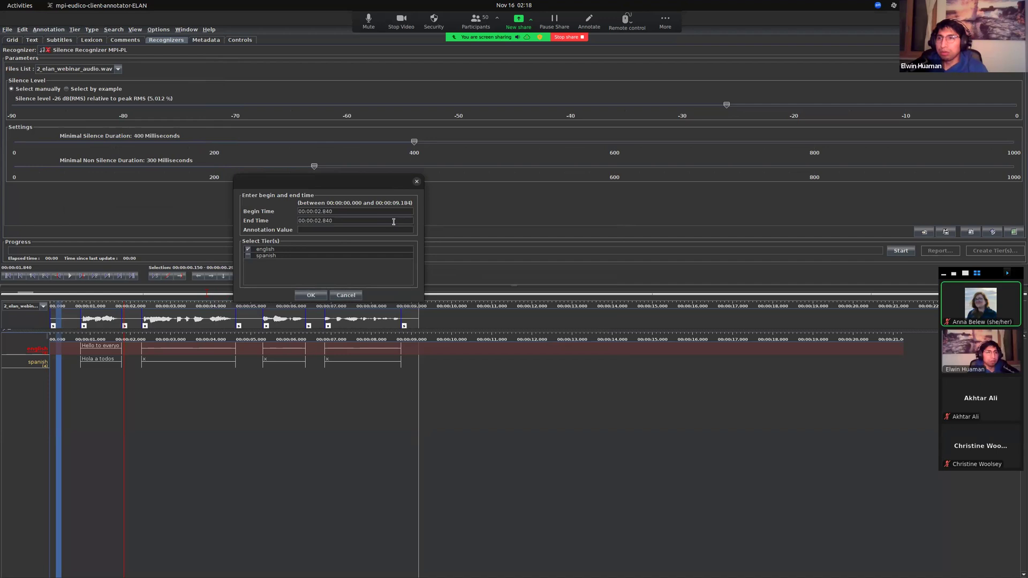
key(Right)
key(Right)
key(BackSpace)
text(3)
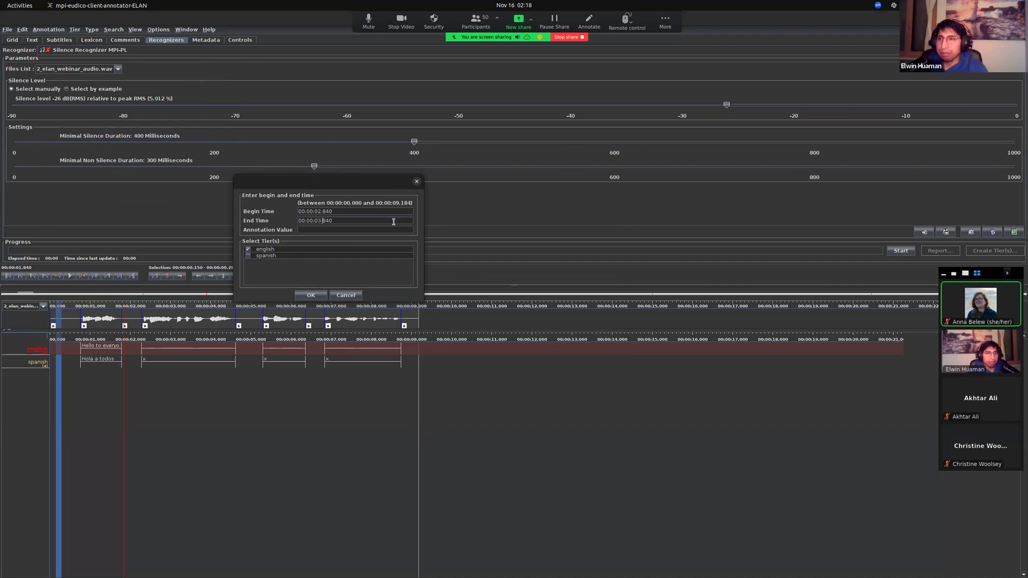
click(250, 256)
click(312, 295)
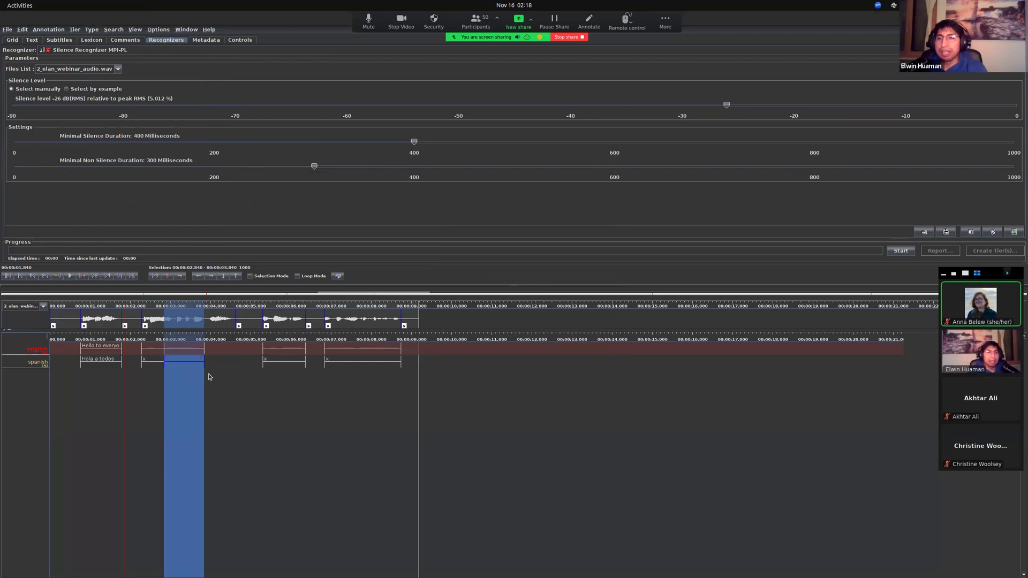
Try to adjust the end boundary of the new english annotation directly on the timeline.
click(186, 349)
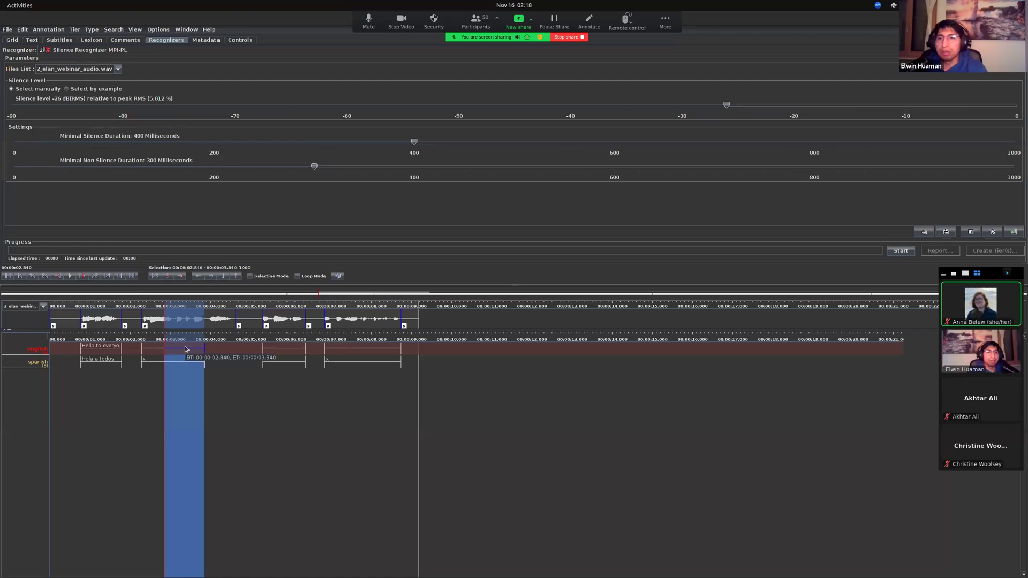
click(229, 373)
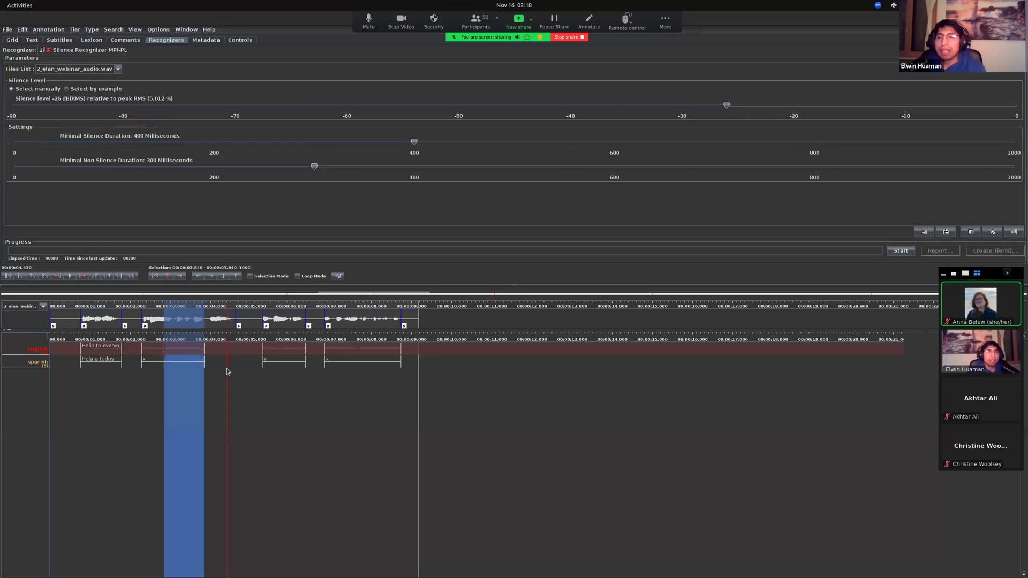
click(203, 351)
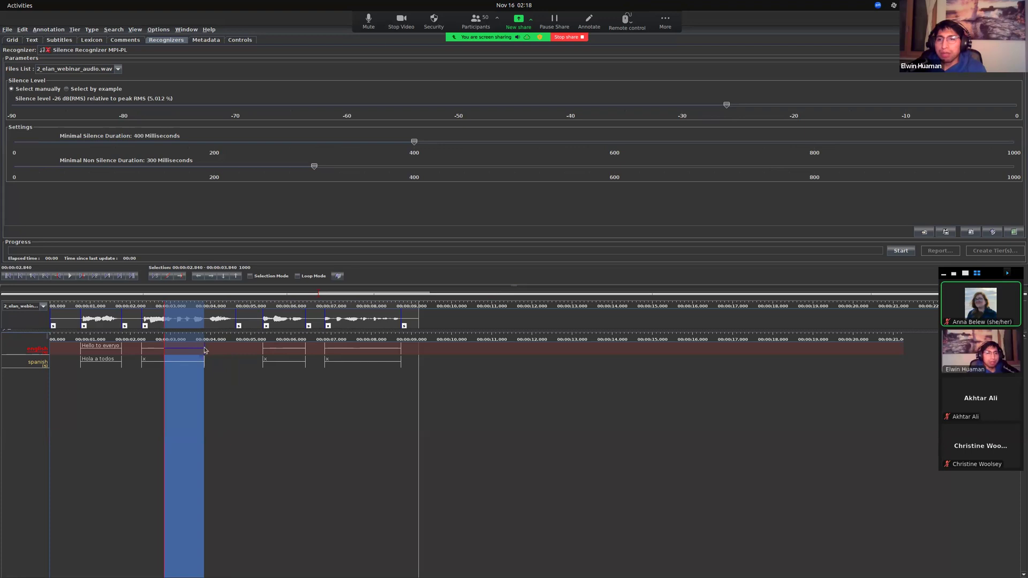
drag(204, 350, 199, 351)
click(187, 352)
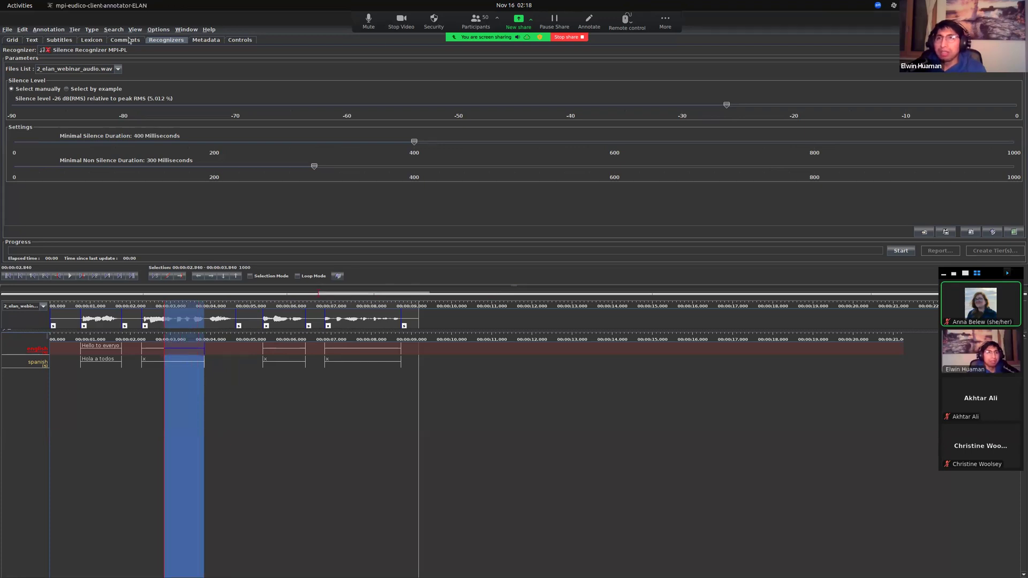
Switch to Segmentation Mode and move the english annotation starting at 2.840 s to start at about 3.91 s.
click(158, 30)
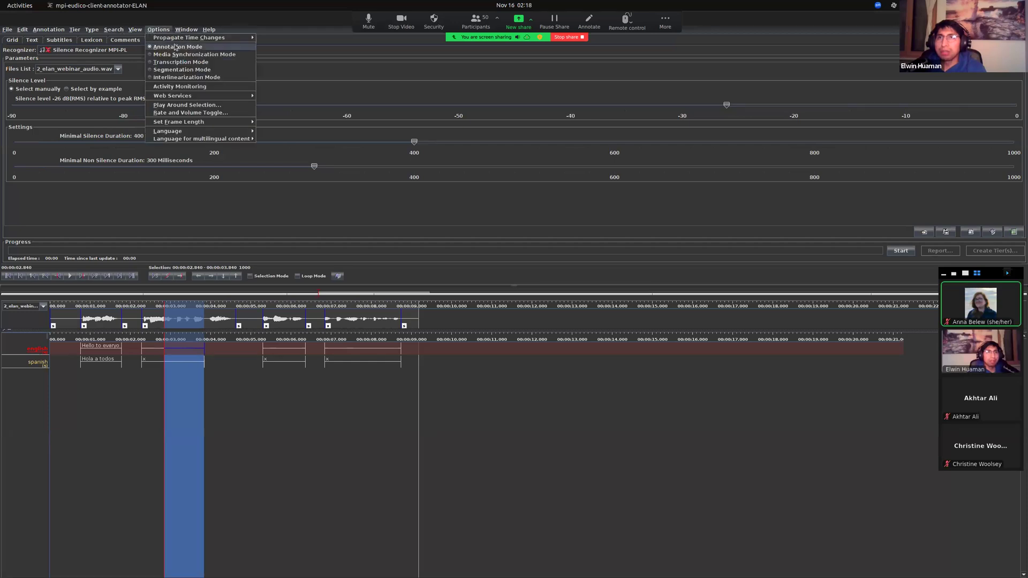
click(183, 70)
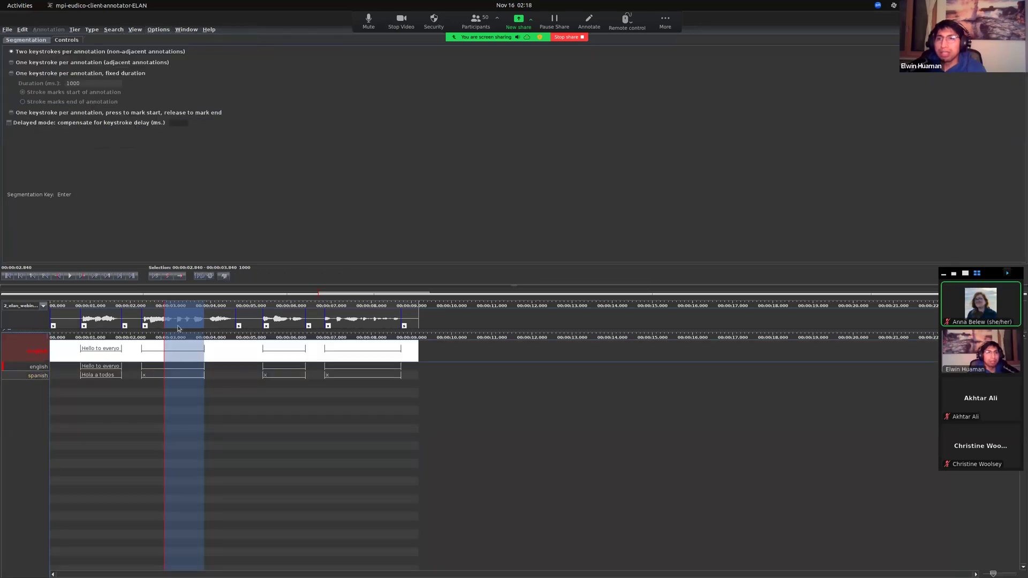
click(182, 354)
drag(186, 351, 230, 351)
click(187, 375)
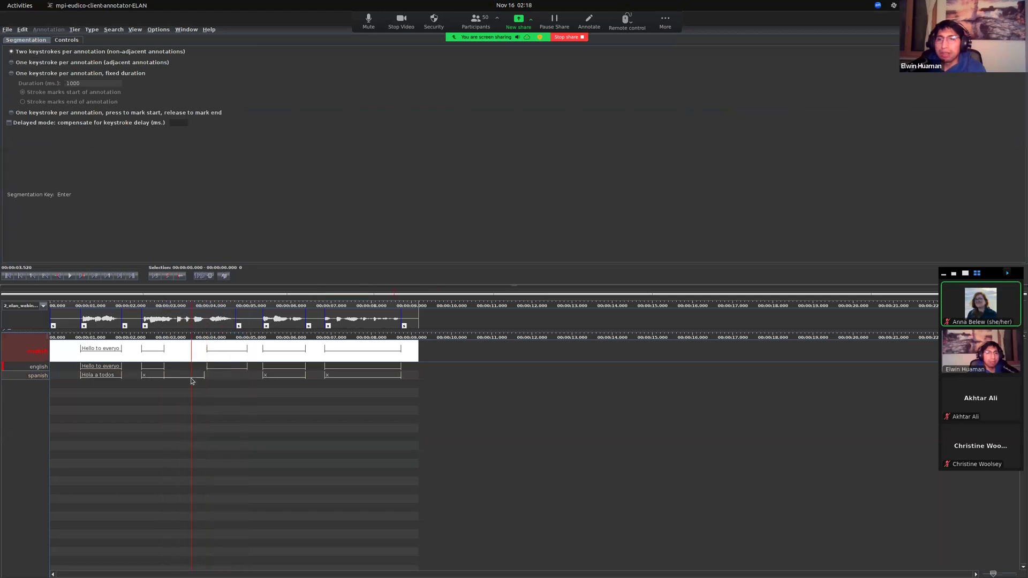
Shorten the second english annotation to end at about 2.59 s and extend the next one back to start at about 3.34 s.
click(147, 348)
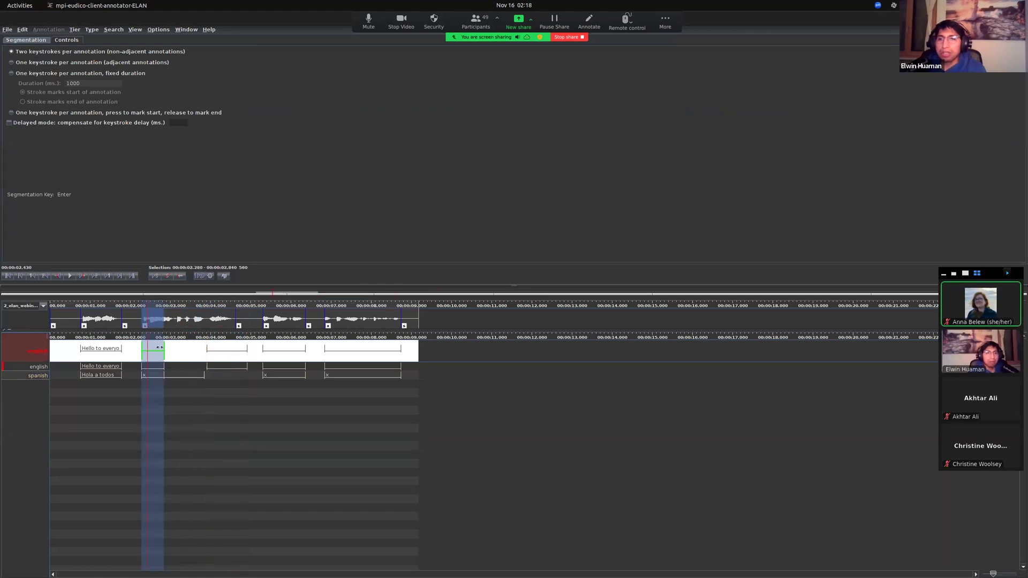
click(234, 351)
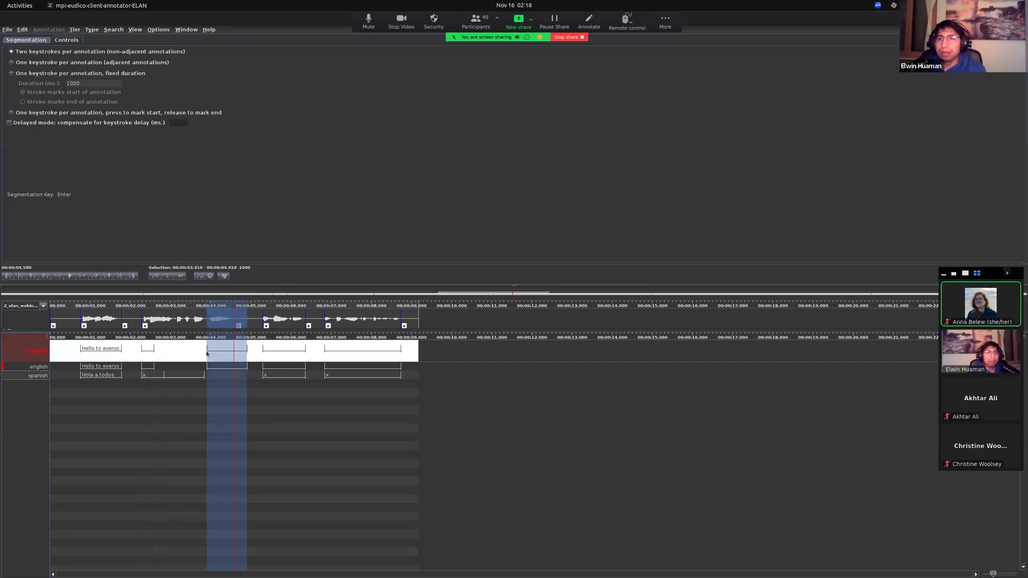
drag(207, 353, 184, 353)
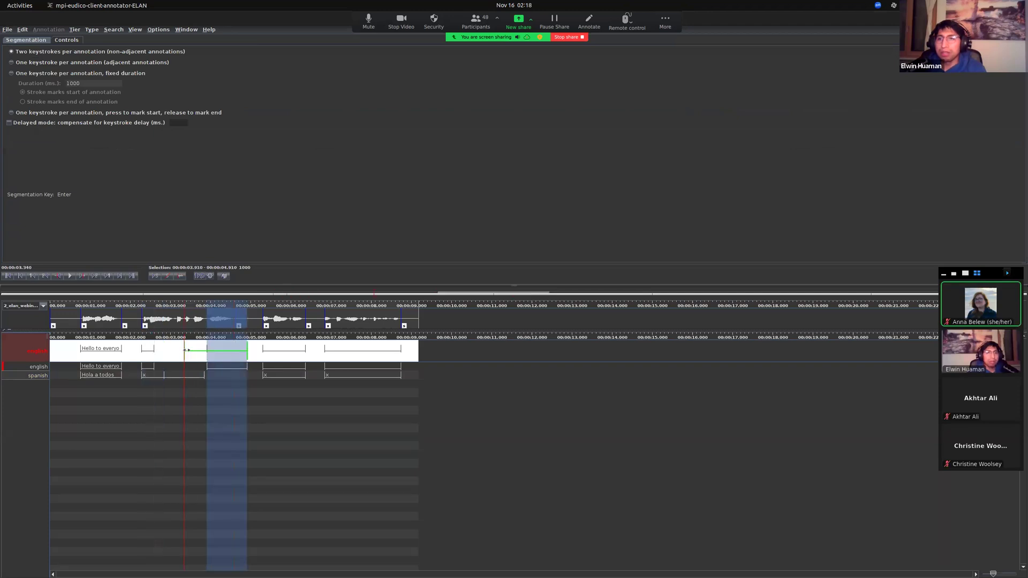
Shorten the english annotation starting at 5.3 s so it ends at about 6.2 s.
click(299, 349)
drag(296, 345, 299, 345)
click(152, 372)
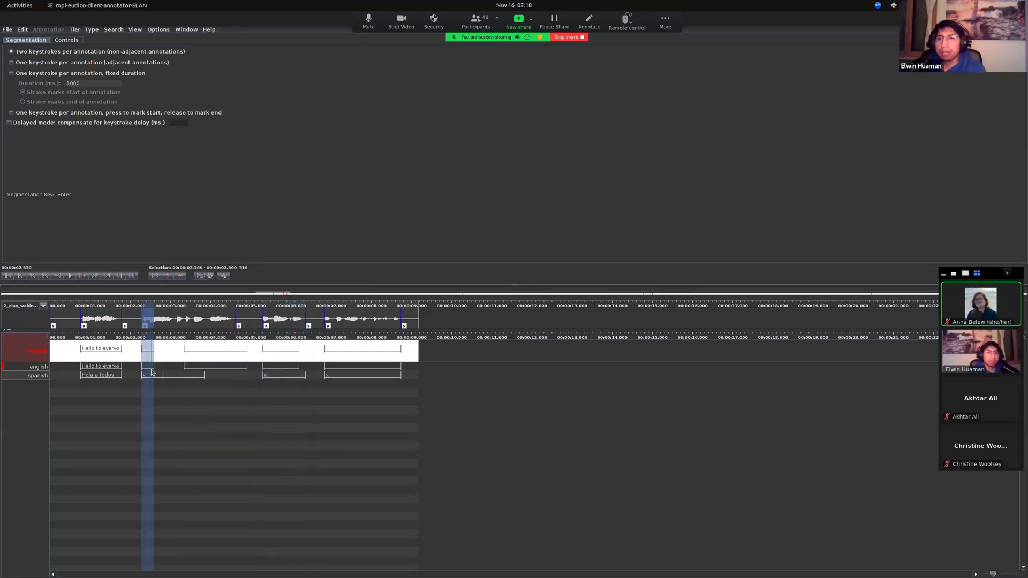
click(165, 376)
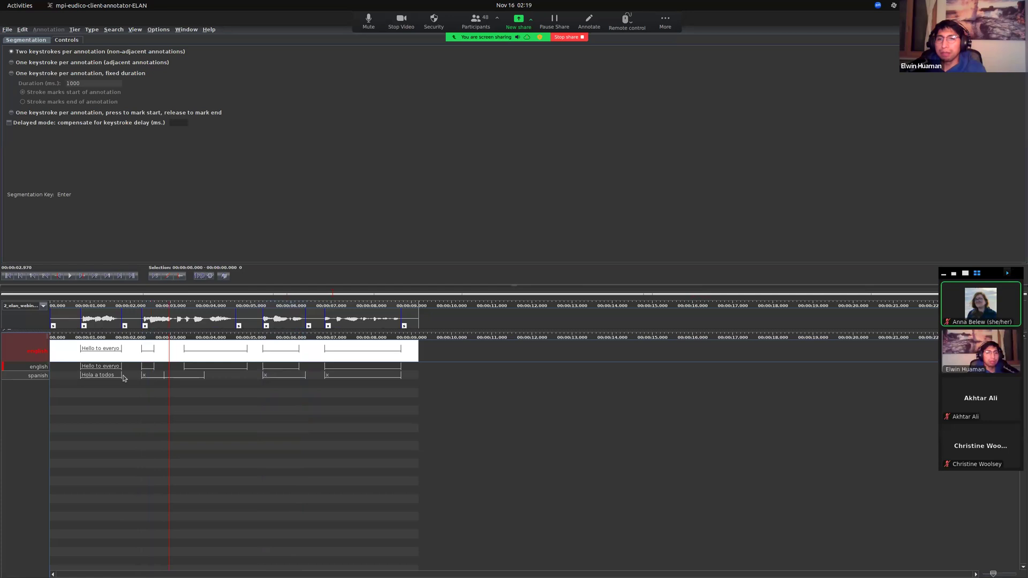
Make the spanish tier active for segmentation and move its 1 s annotation at 2.840 s to start at about 4.08 s.
click(38, 376)
click(41, 369)
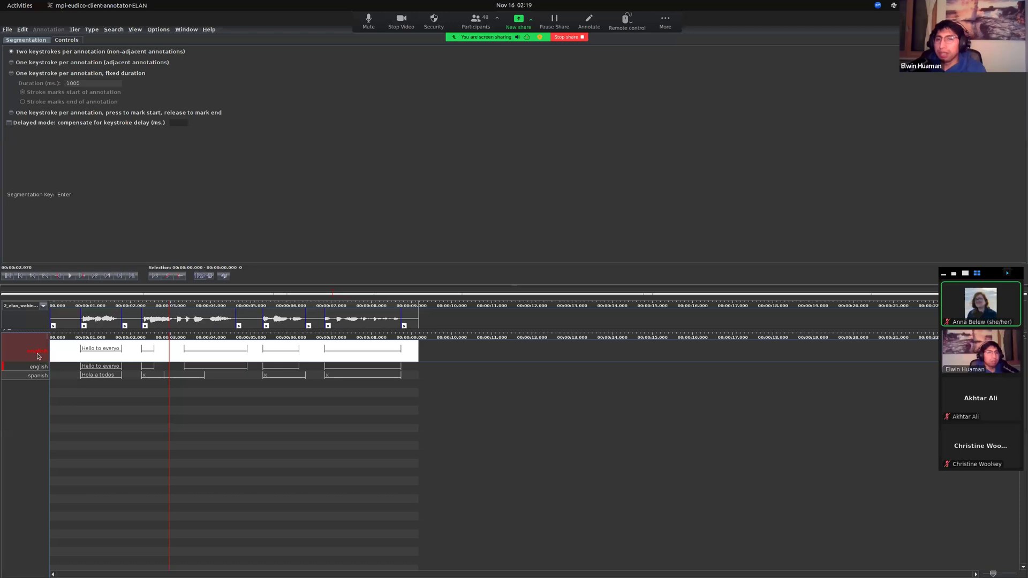
click(37, 378)
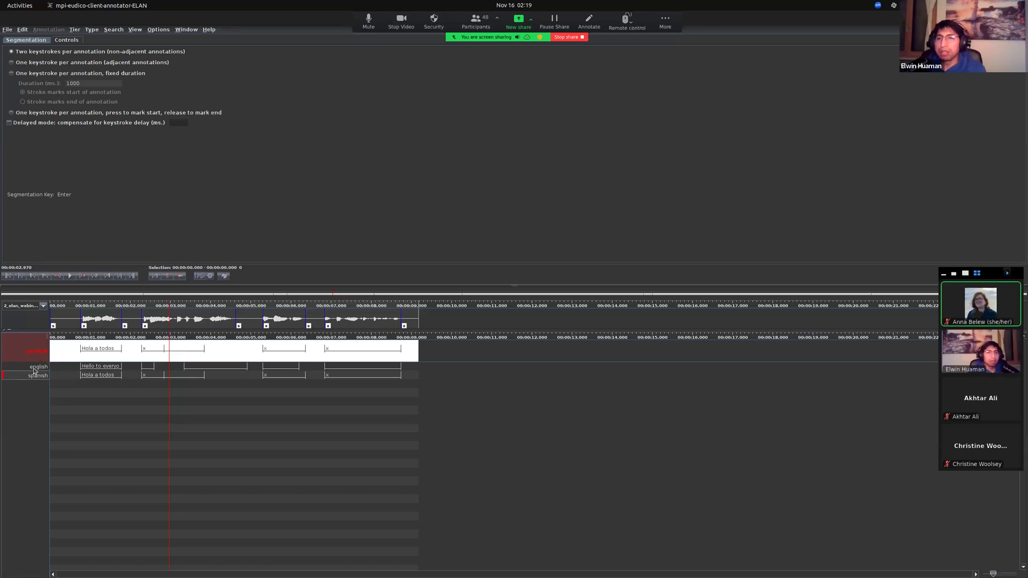
click(201, 348)
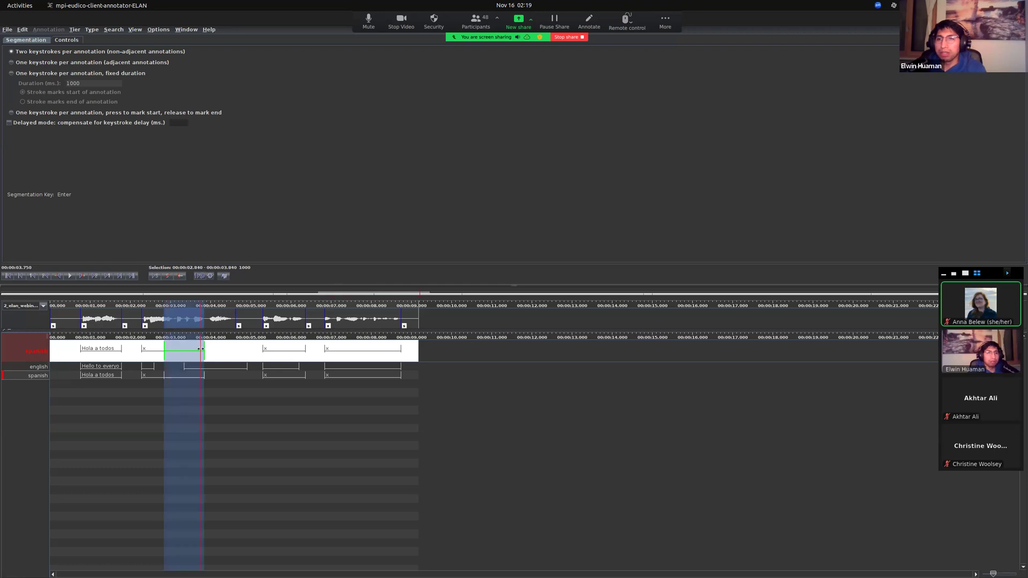
drag(192, 350, 242, 351)
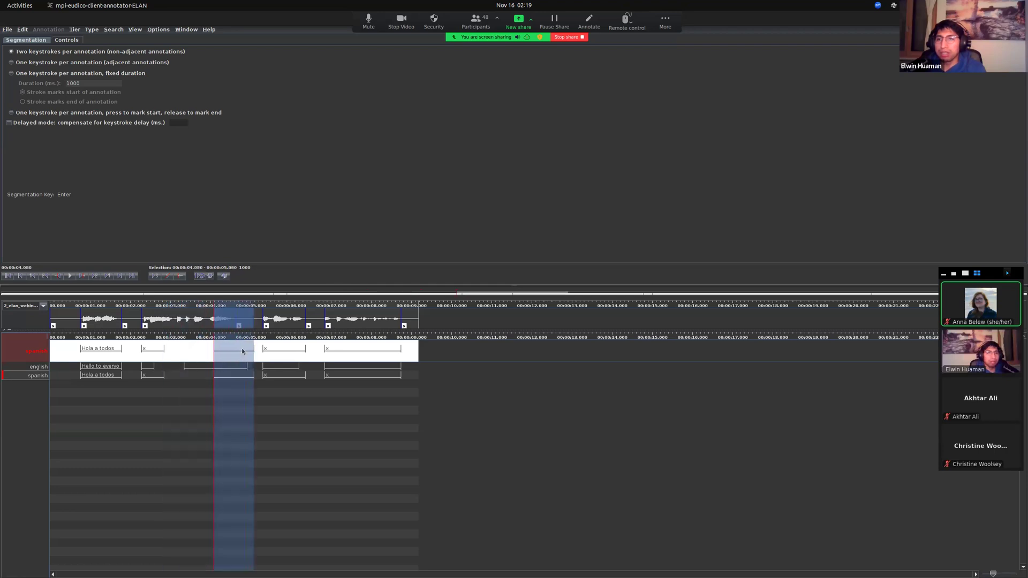
Move the second spanish annotation earlier to start at about 2.03 s and select the one starting at 5.3 s.
click(151, 352)
drag(153, 349, 143, 349)
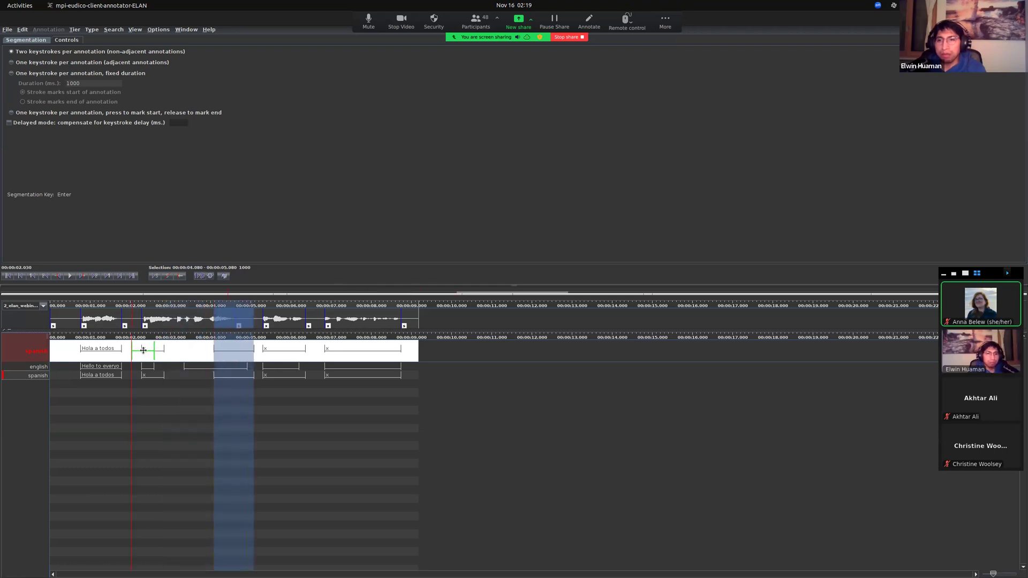
click(281, 351)
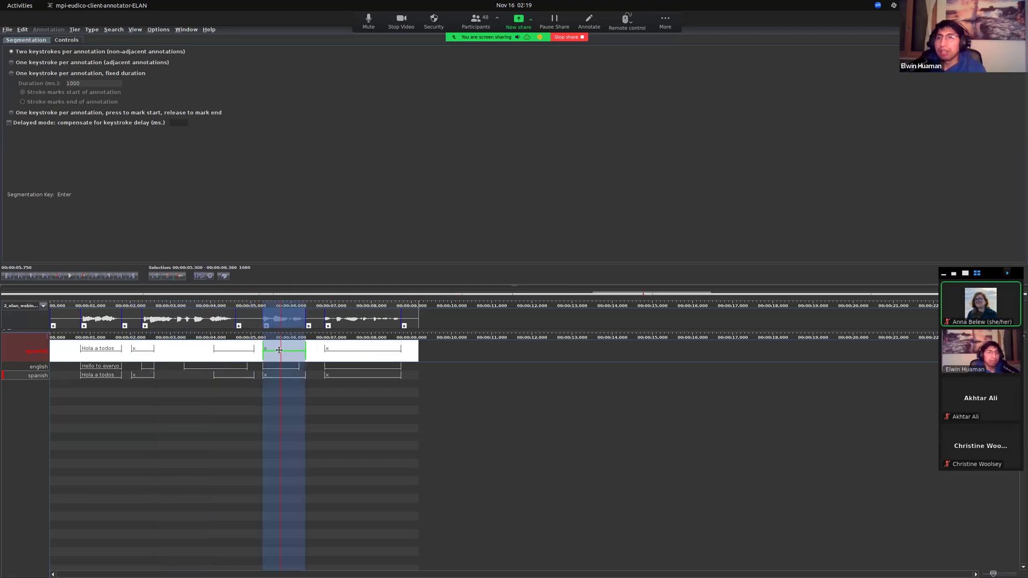
Switch ELAN from segmentation back to Annotation Mode and restore its window to a smaller size.
click(159, 29)
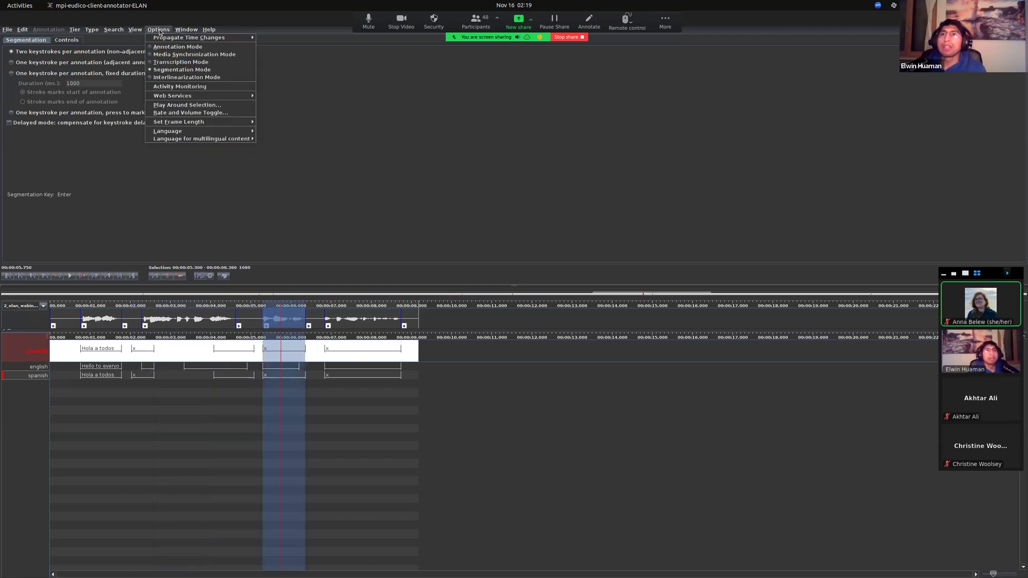
mouse_move(182, 121)
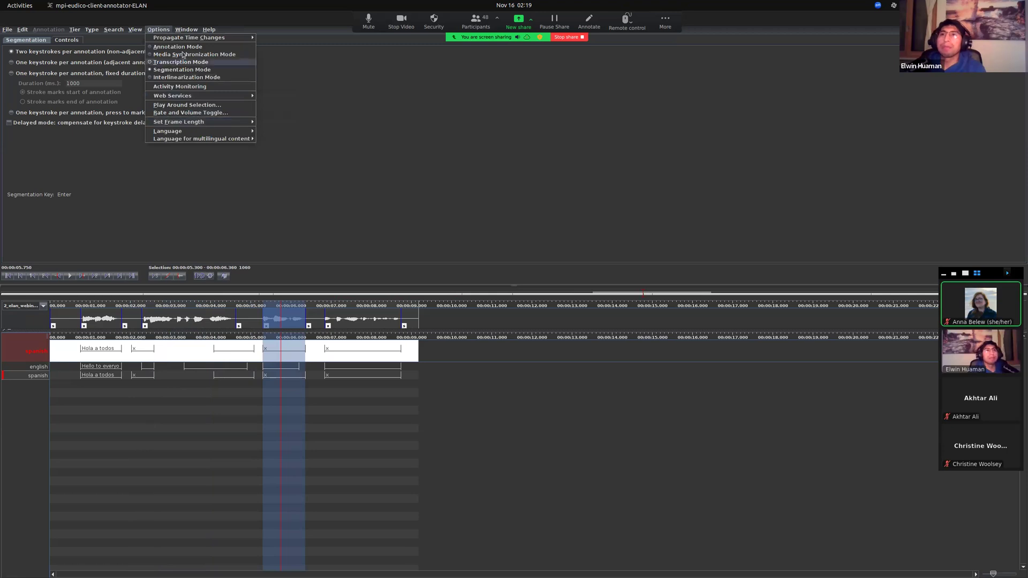
mouse_move(135, 30)
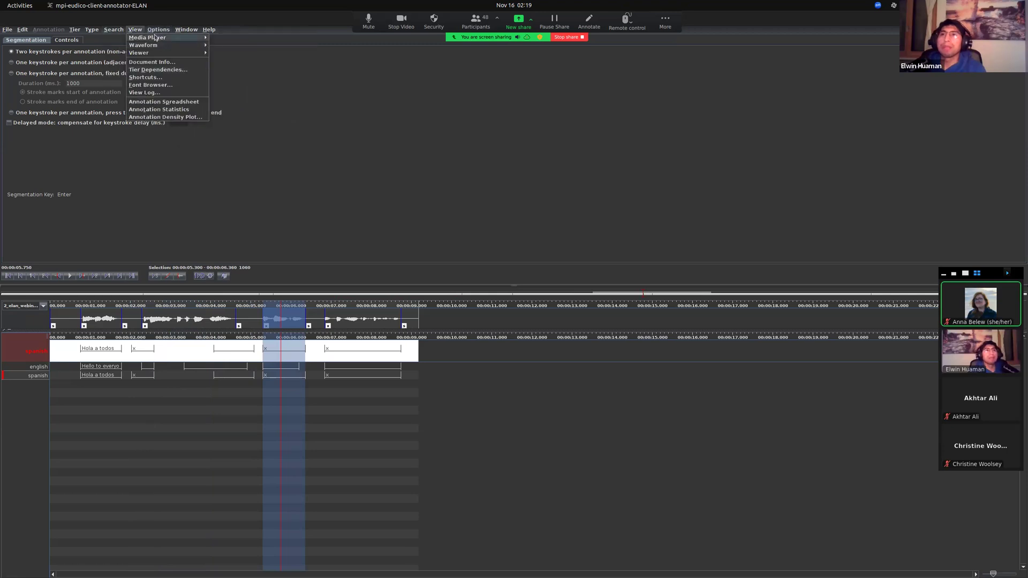
click(168, 47)
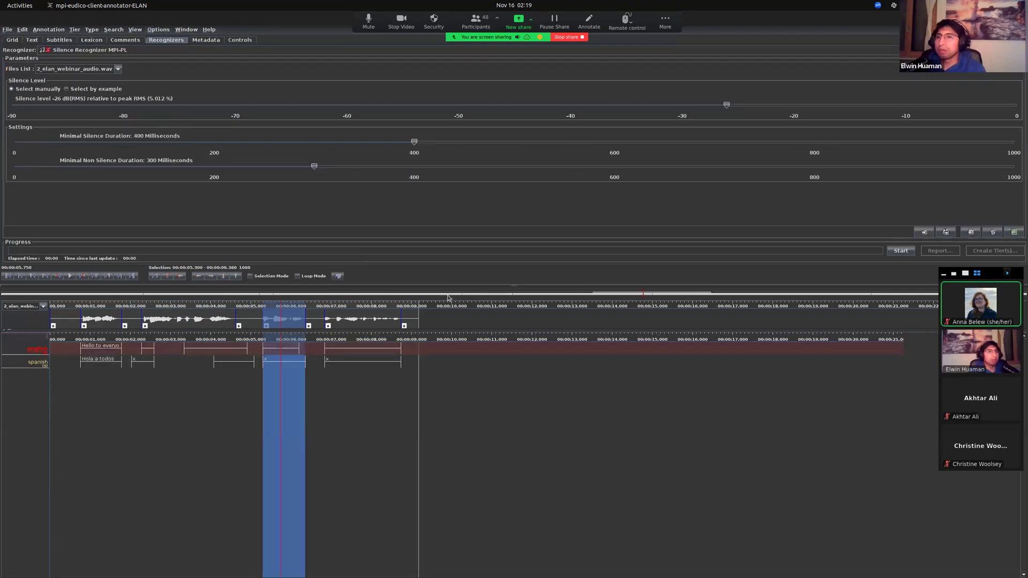
double_click(717, 23)
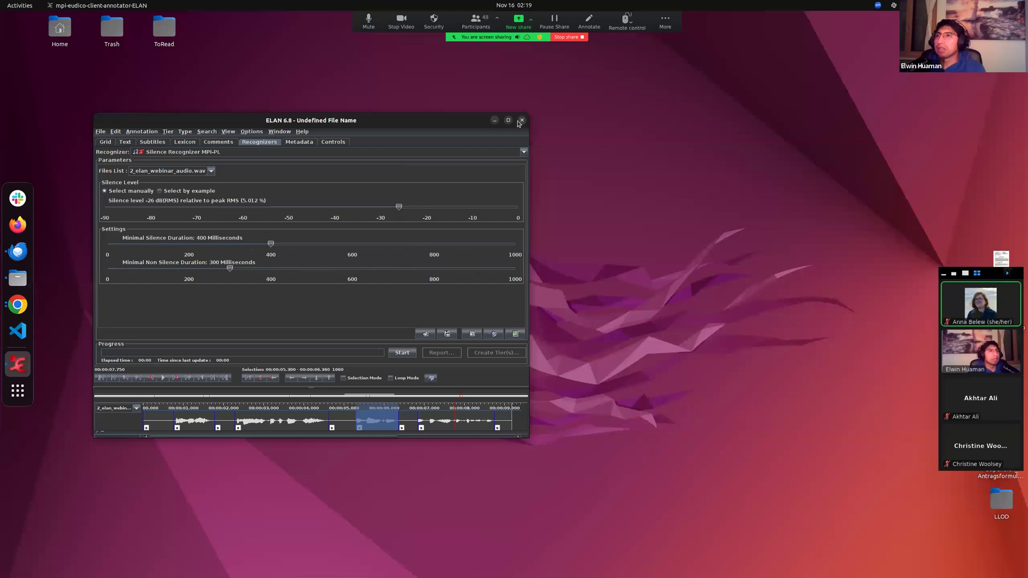
Switch to the ELAN workshop presentation in Chrome, maximize and reload it, and show slide 16, the video subtitling exercise.
key(alt+Tab)
key(alt+Tab)
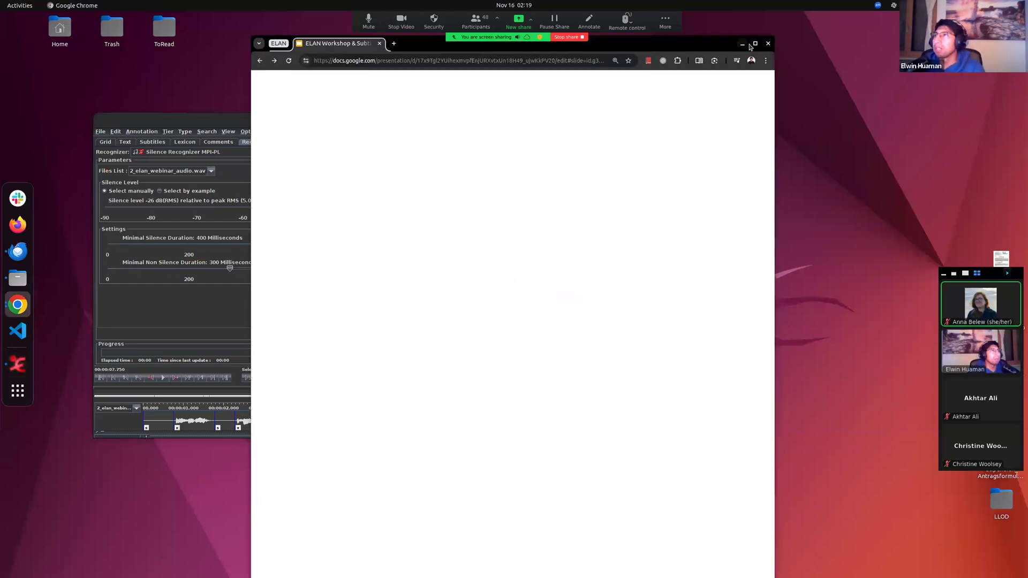
click(755, 44)
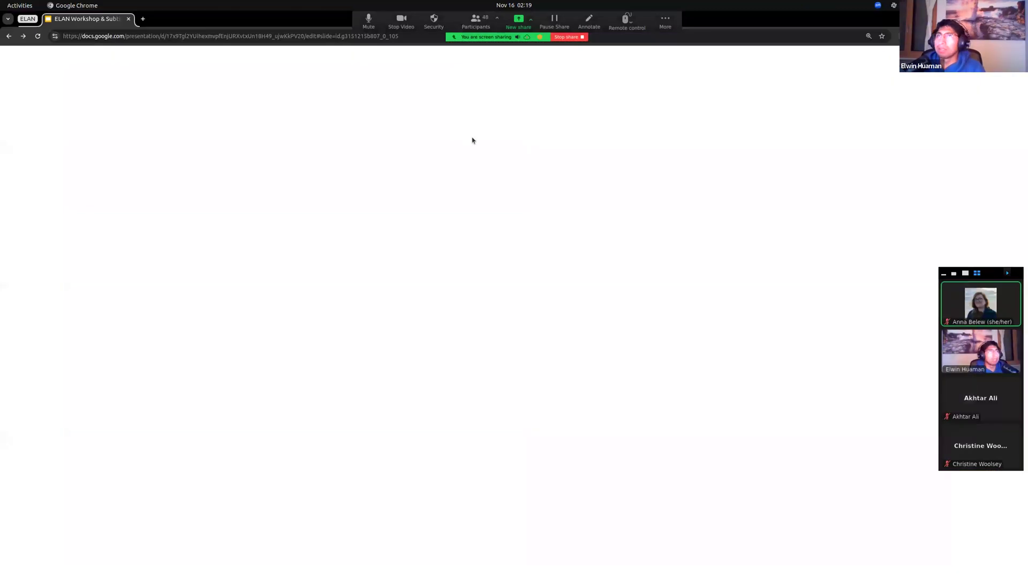
click(319, 35)
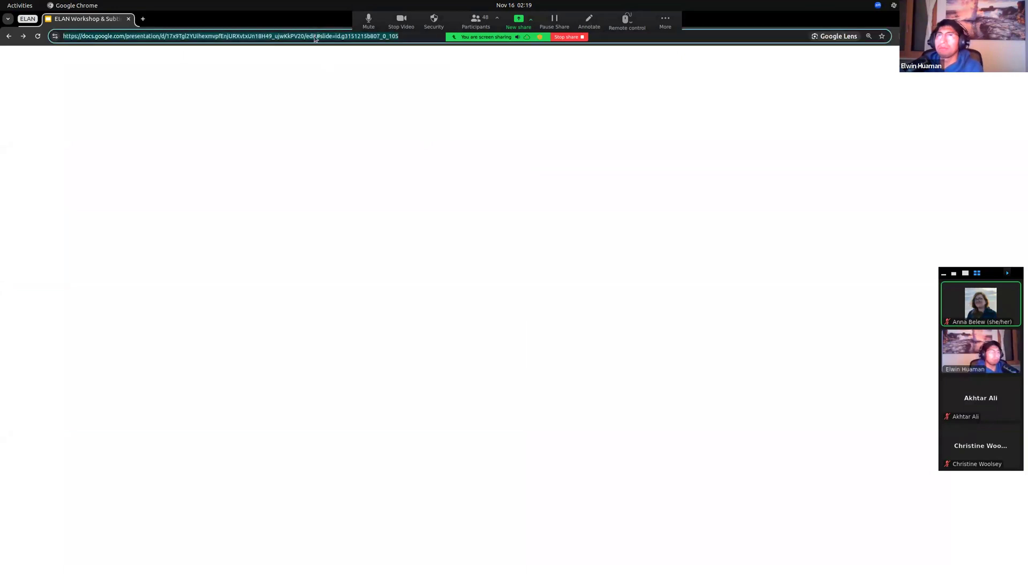
key(Return)
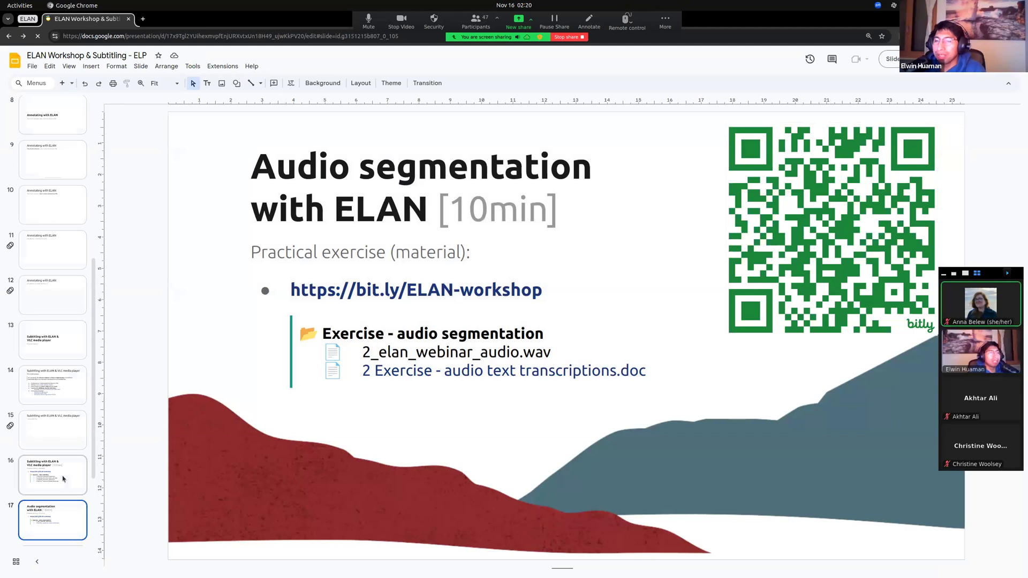
key(Up)
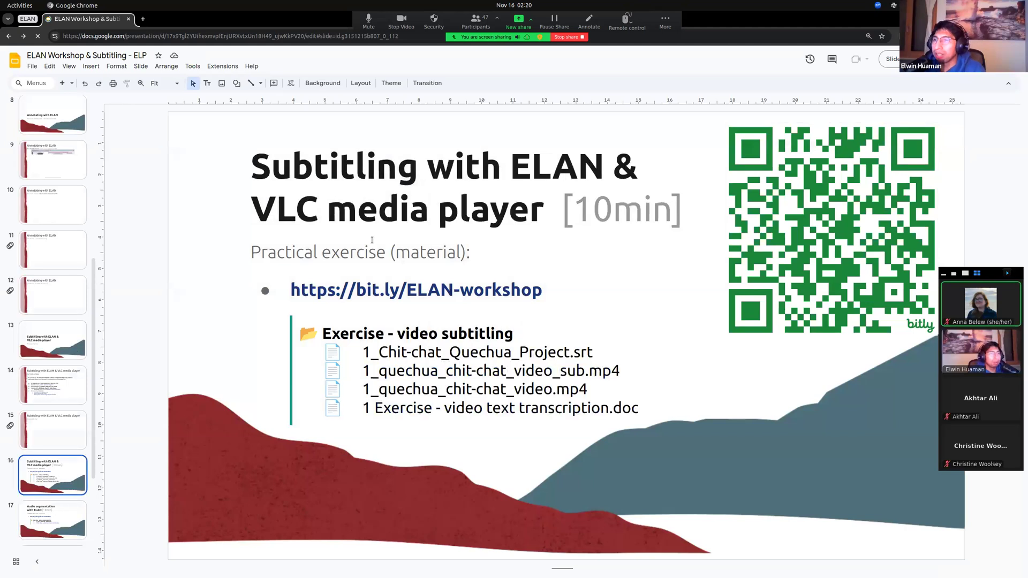
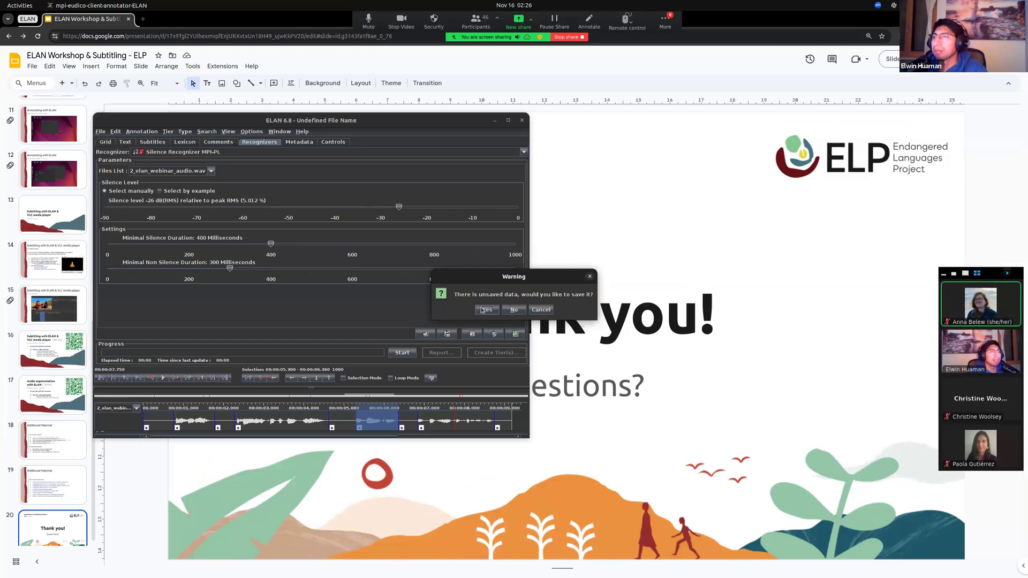
click(538, 310)
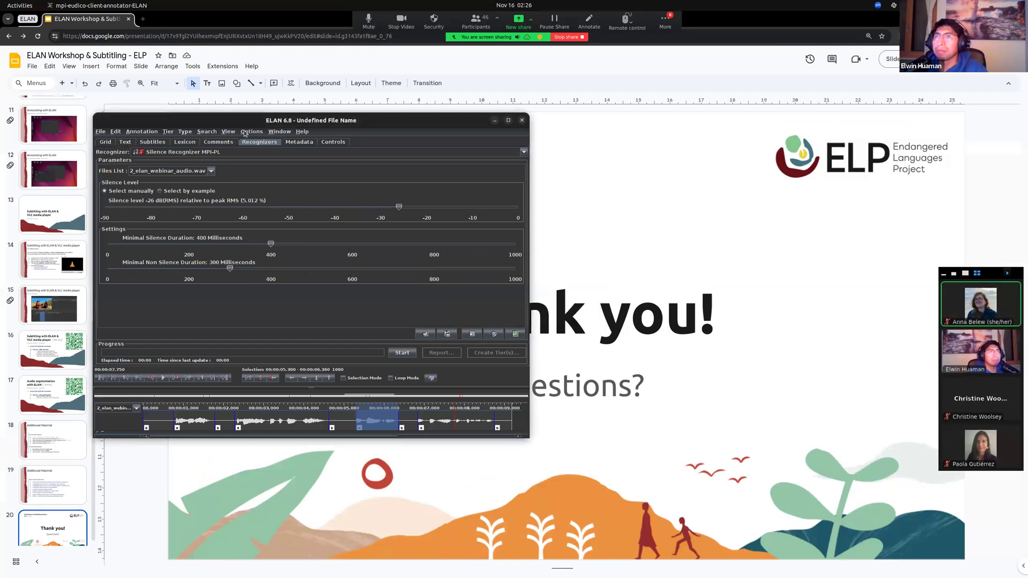
click(279, 132)
mouse_move(255, 134)
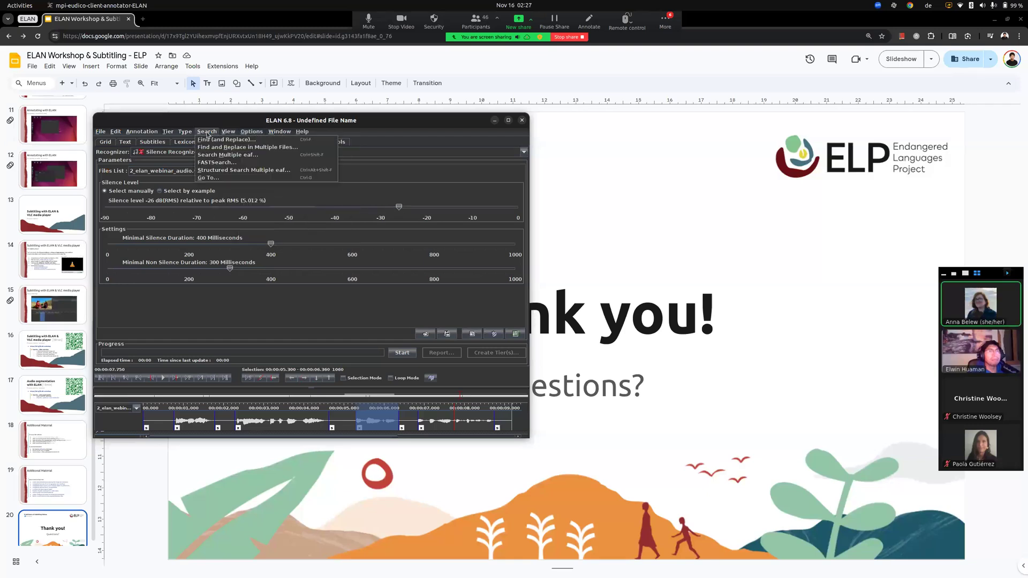
mouse_move(171, 135)
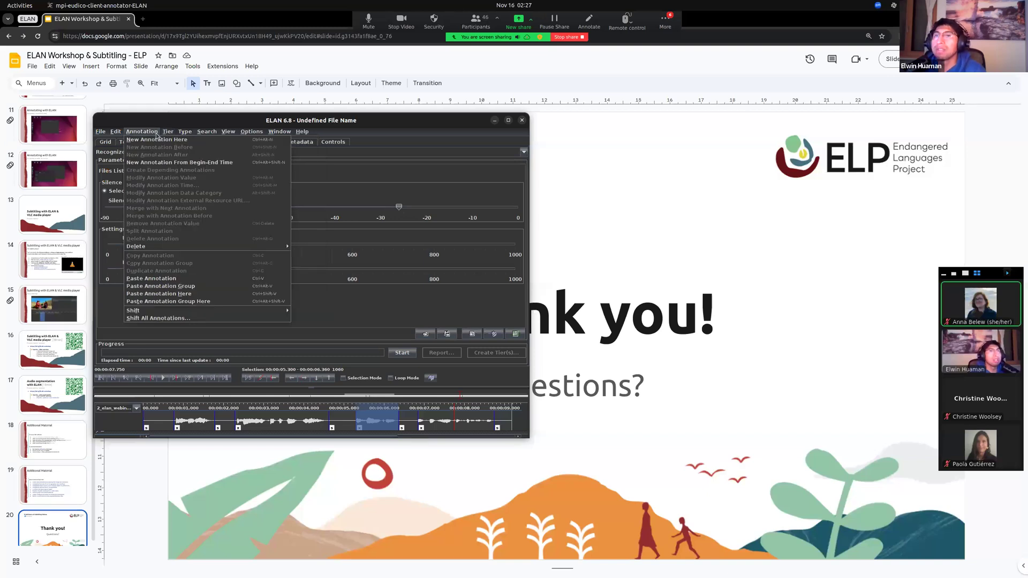
mouse_move(105, 135)
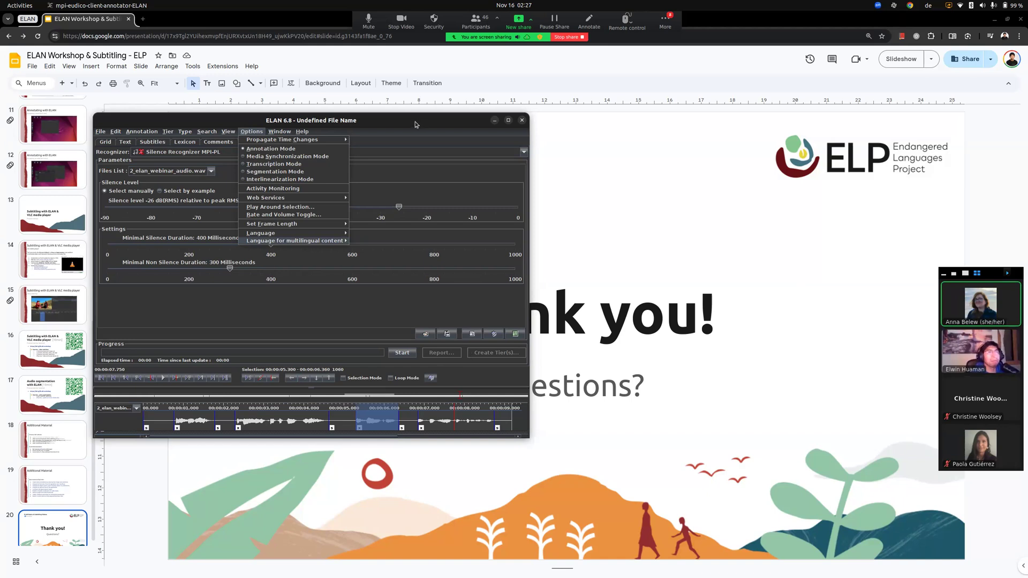
drag(415, 123, 624, 125)
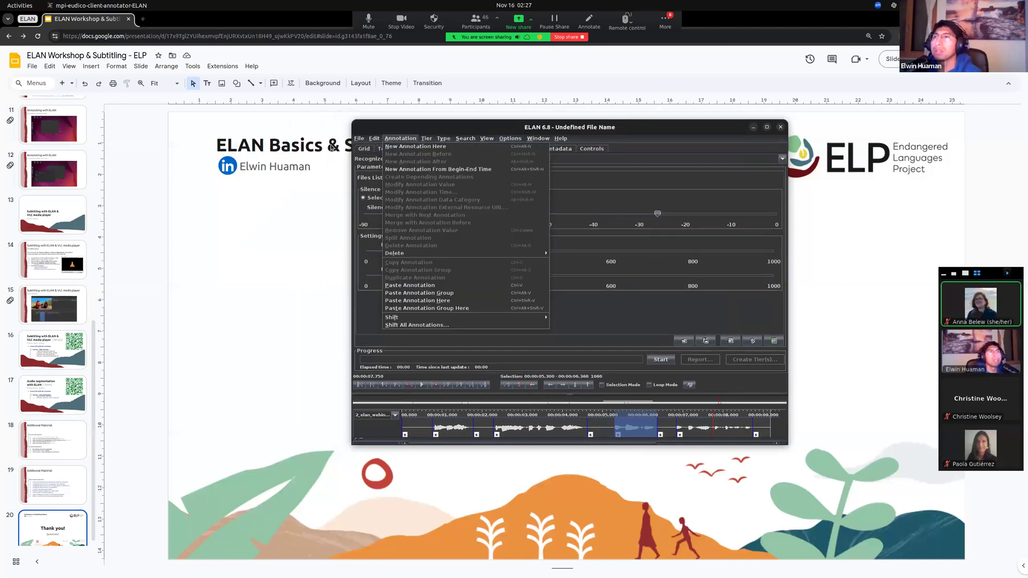
mouse_move(656, 125)
mouse_down()
mouse_move(476, 128)
mouse_move(488, 128)
mouse_up()
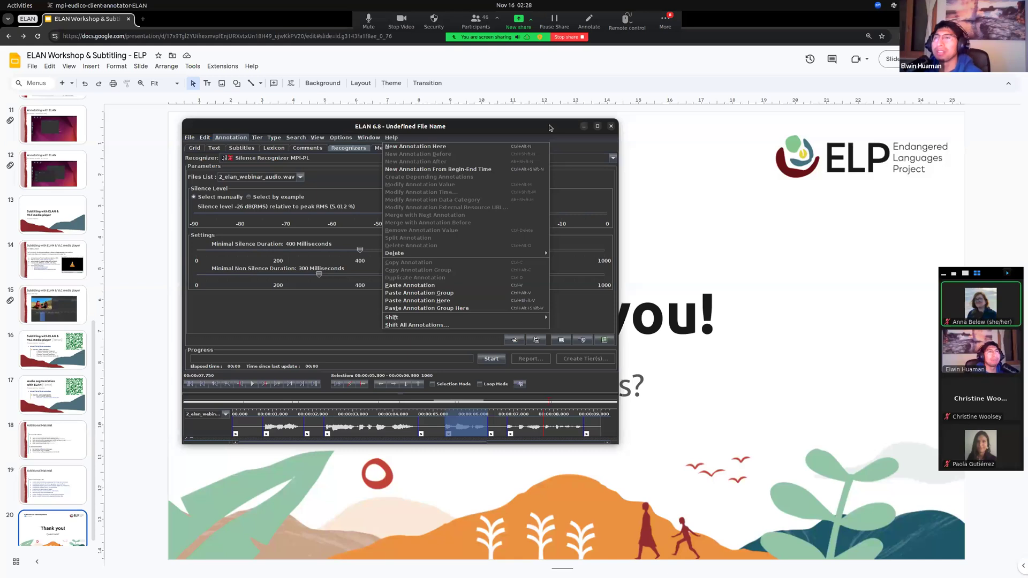
click(463, 128)
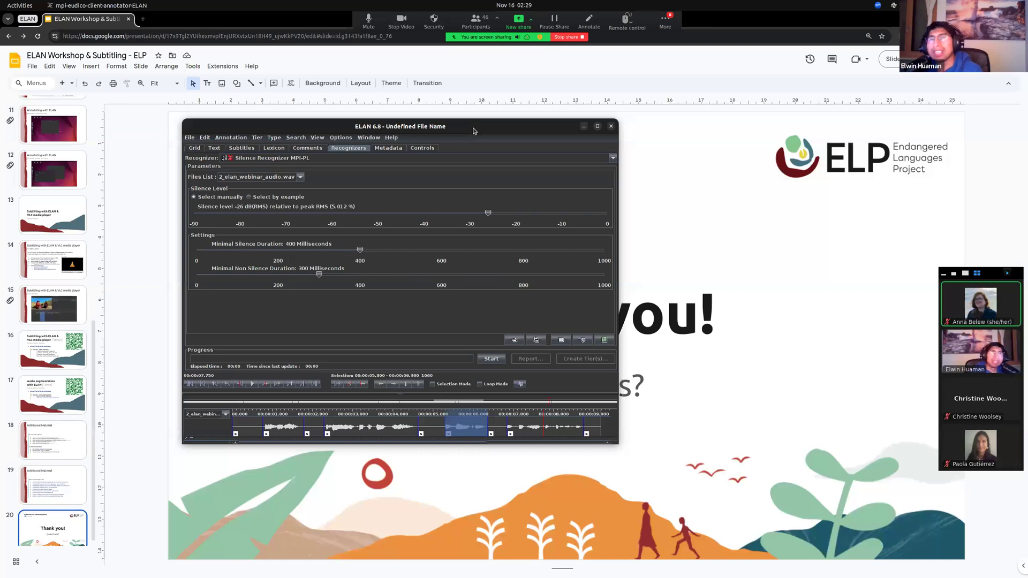
drag(459, 134, 411, 129)
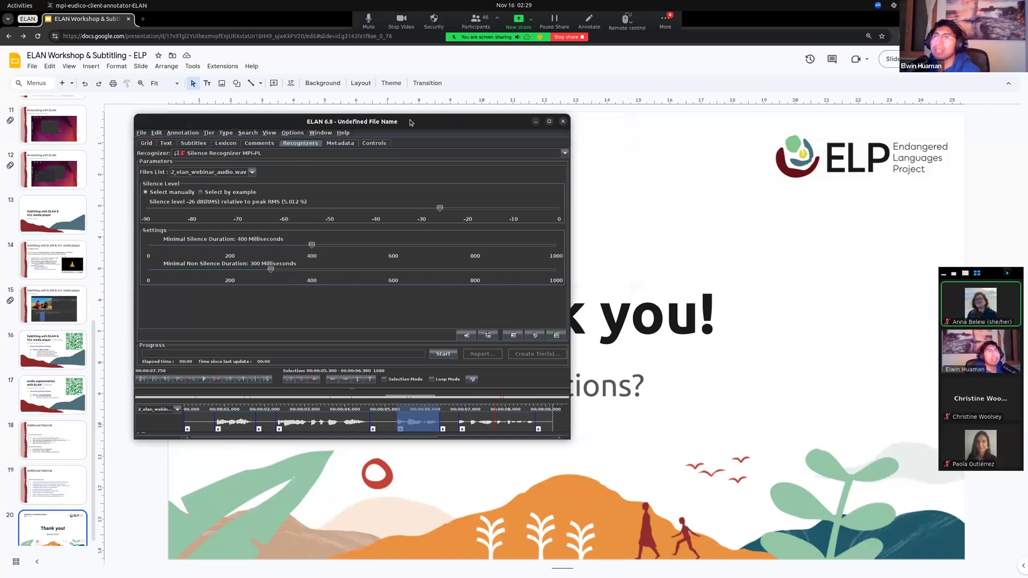
drag(411, 122, 423, 154)
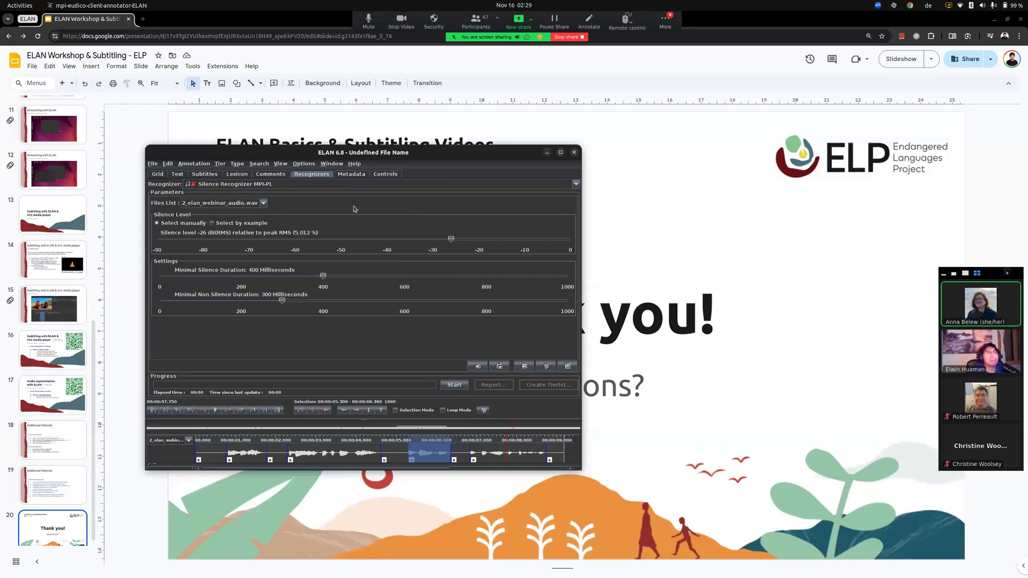
click(221, 164)
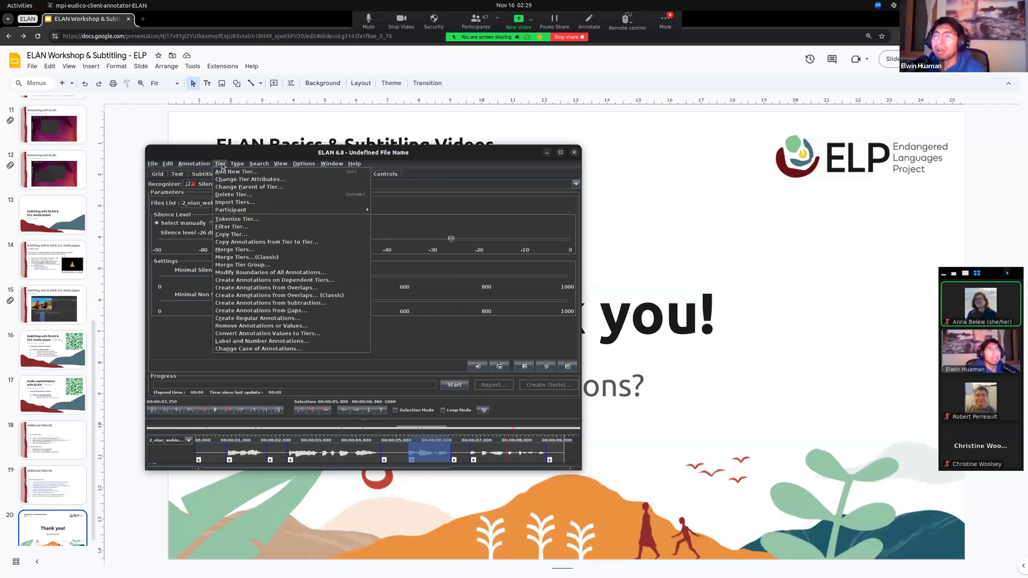
mouse_move(237, 165)
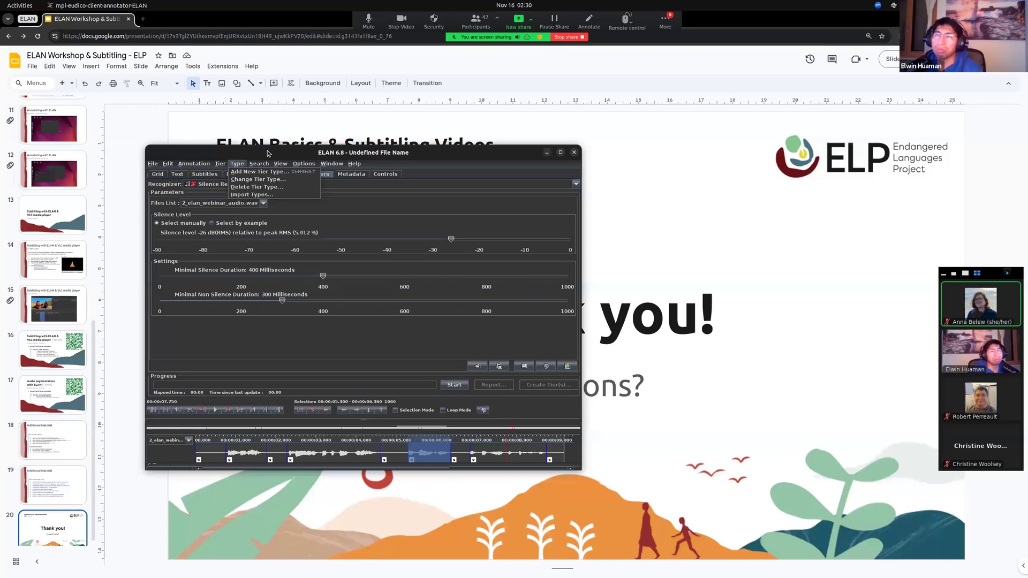
mouse_move(278, 164)
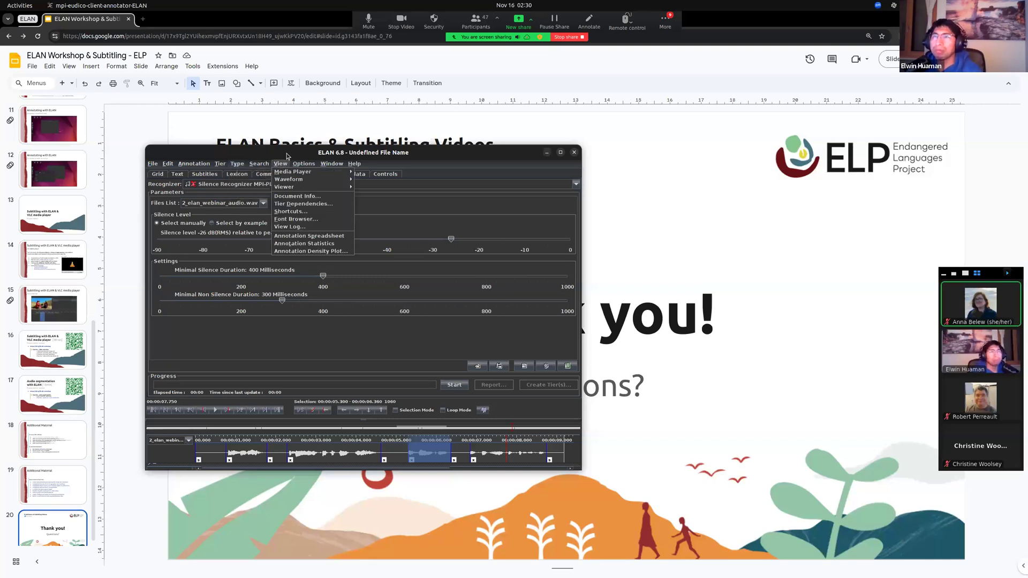
Mute the Zoom microphone and close the ELAN project and program without saving the annotation changes.
click(370, 20)
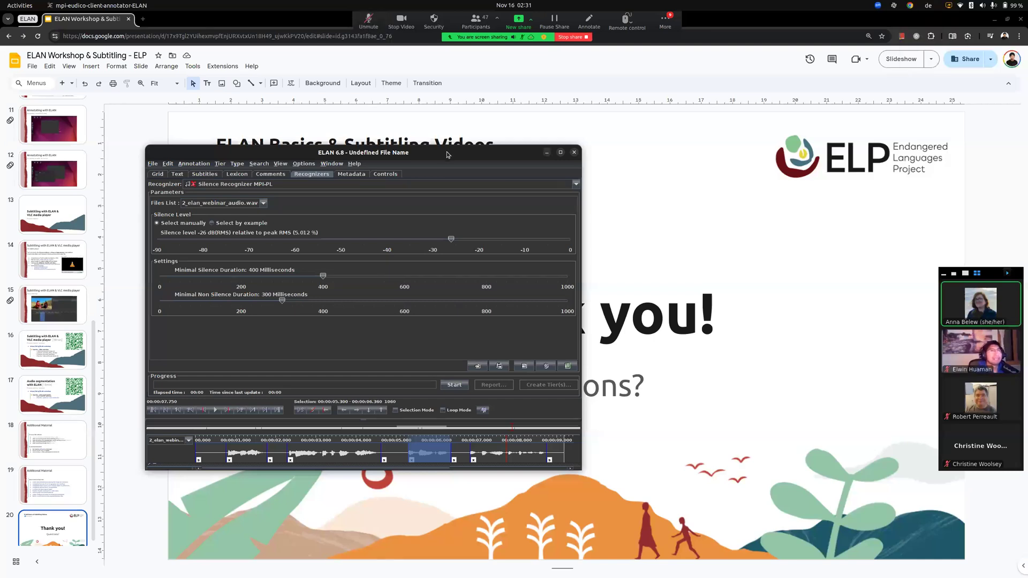
click(574, 152)
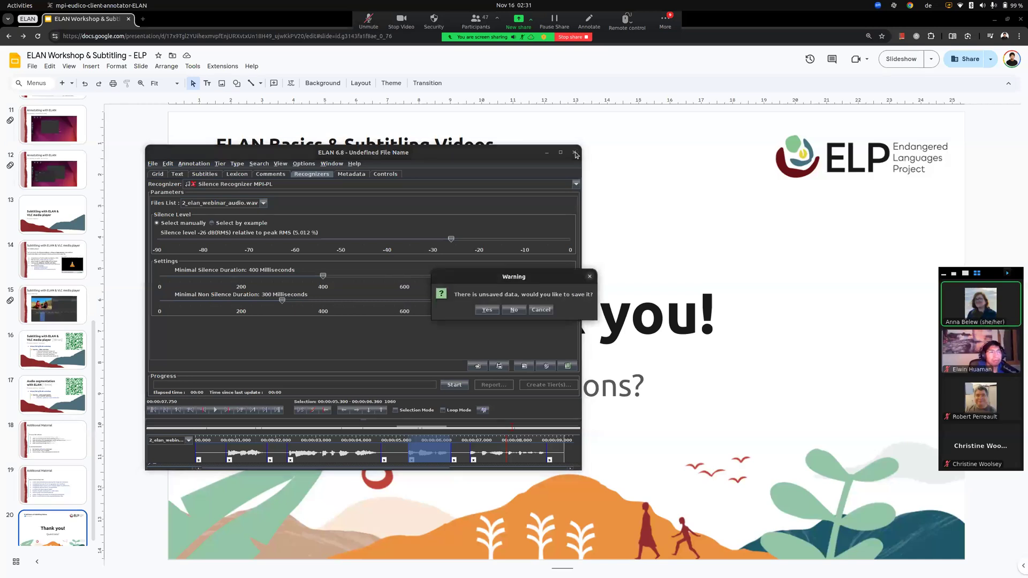
click(537, 312)
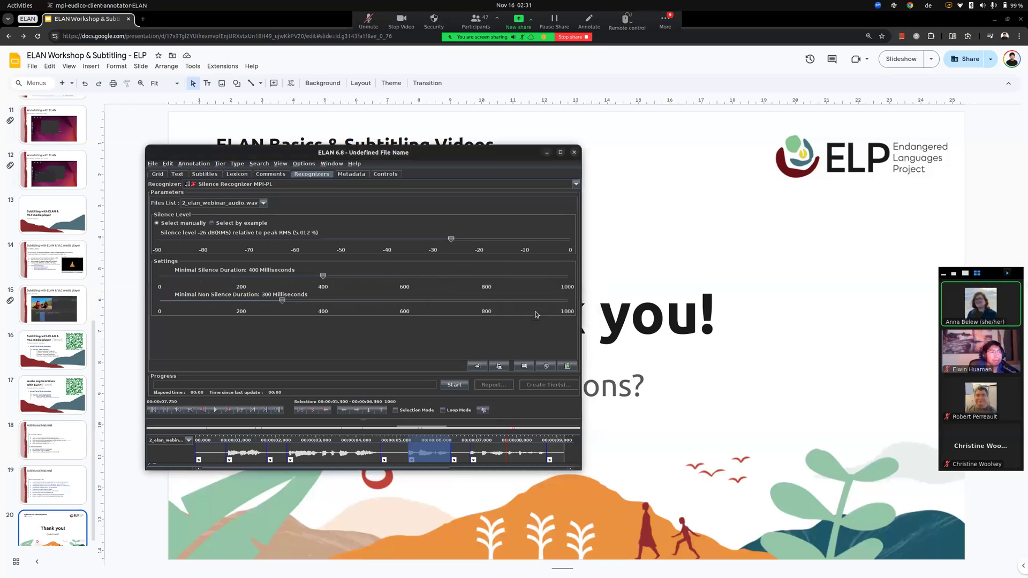
click(574, 153)
click(514, 308)
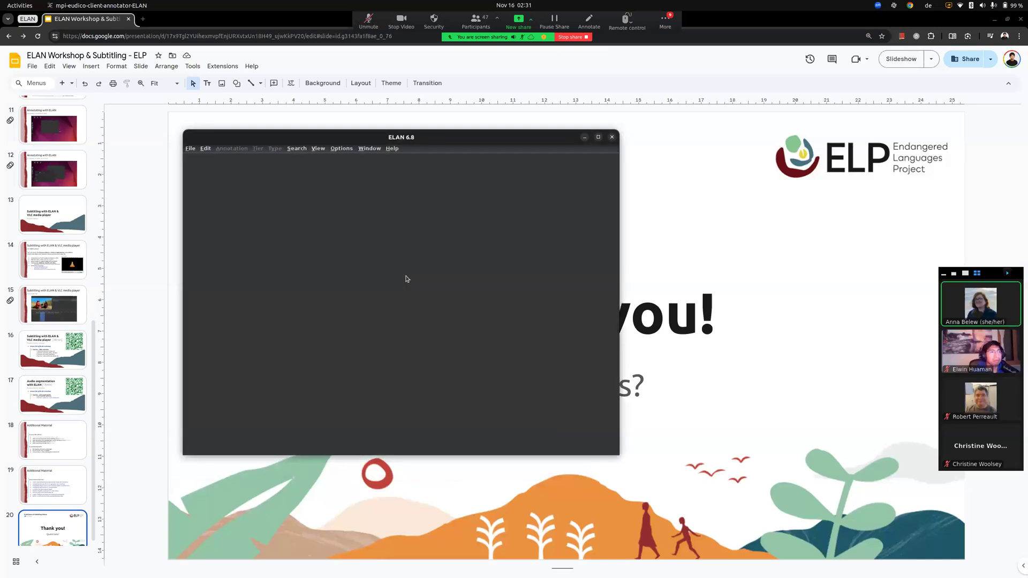
click(612, 137)
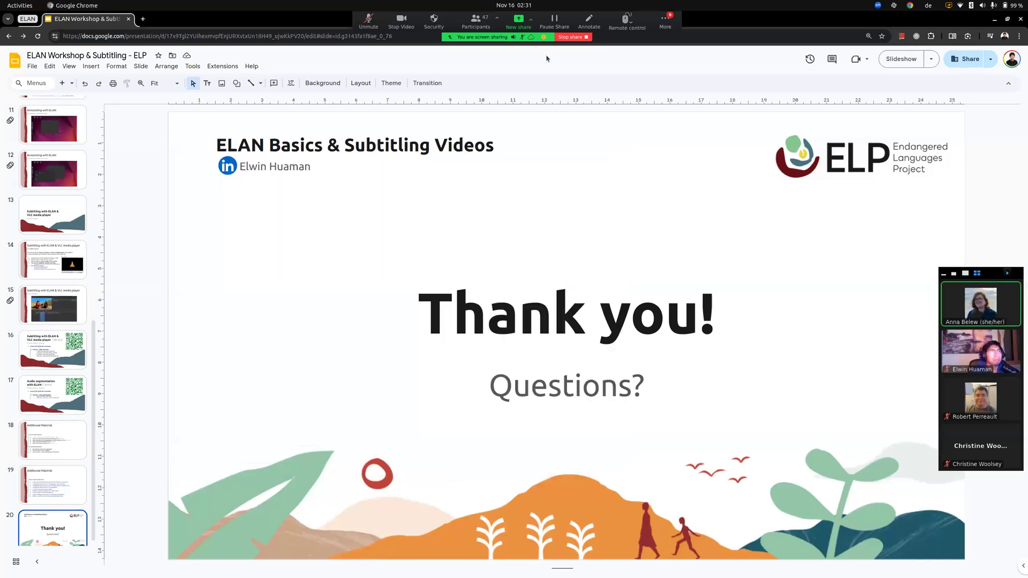
Stop sharing the screen in the Zoom meeting.
click(570, 37)
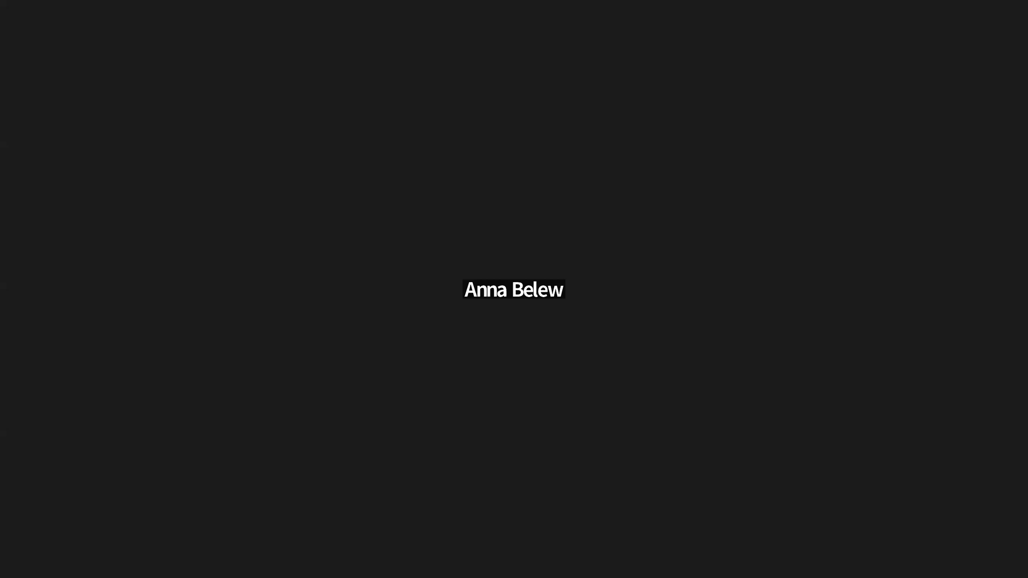